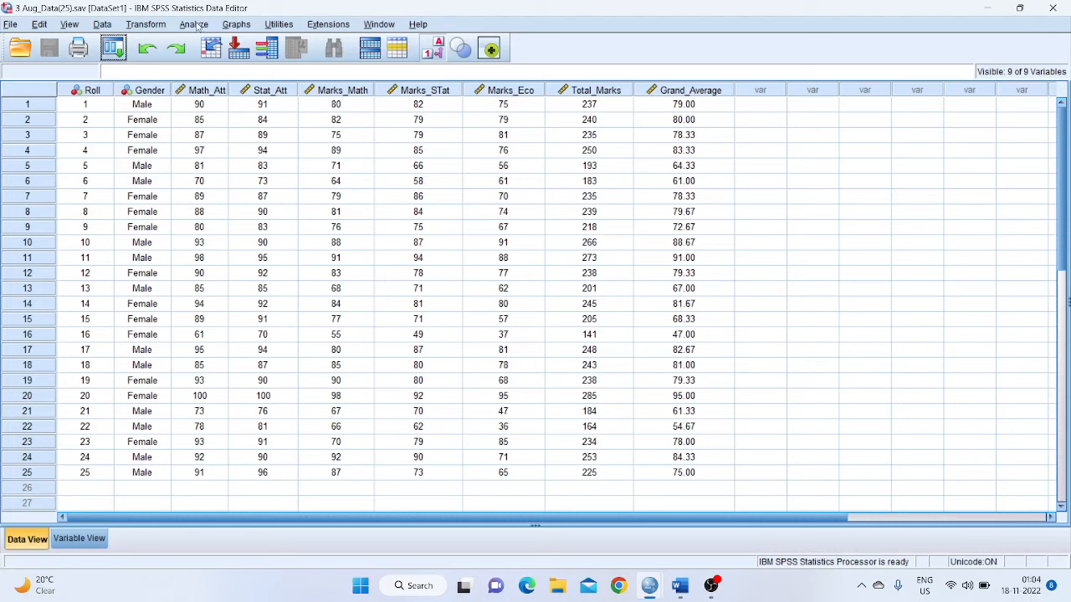
Run a bivariate Pearson correlation on the variables Math_Att and Grand_Average
click(194, 24)
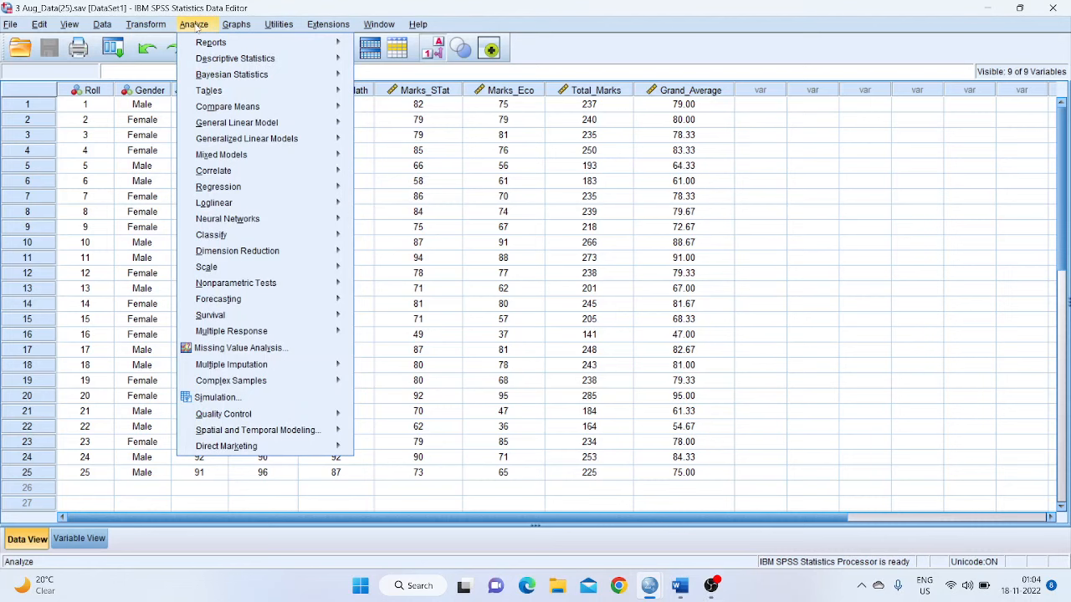
mouse_move(251, 174)
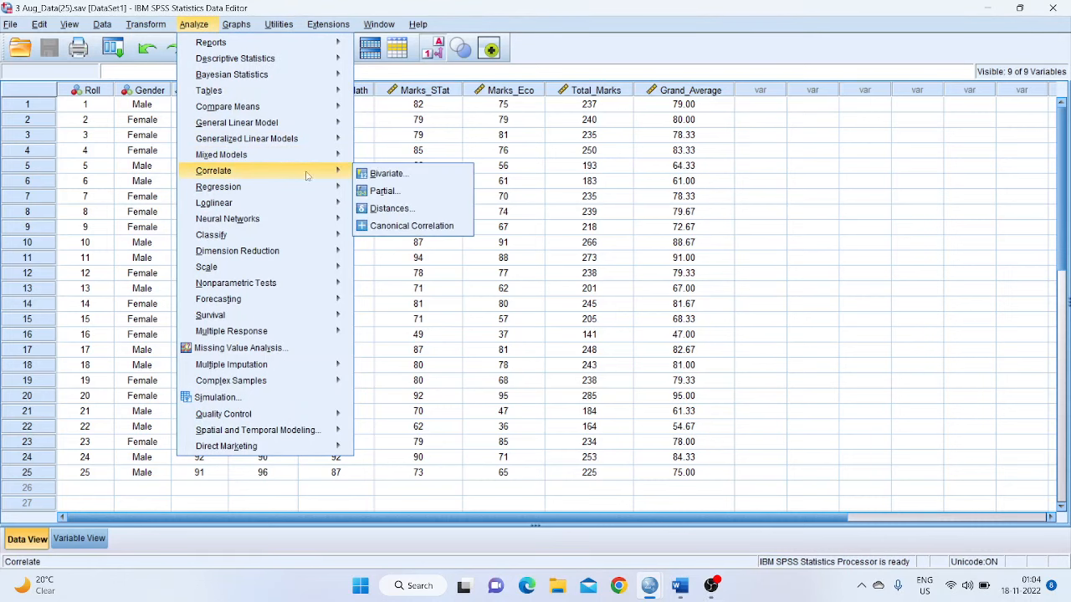
click(381, 174)
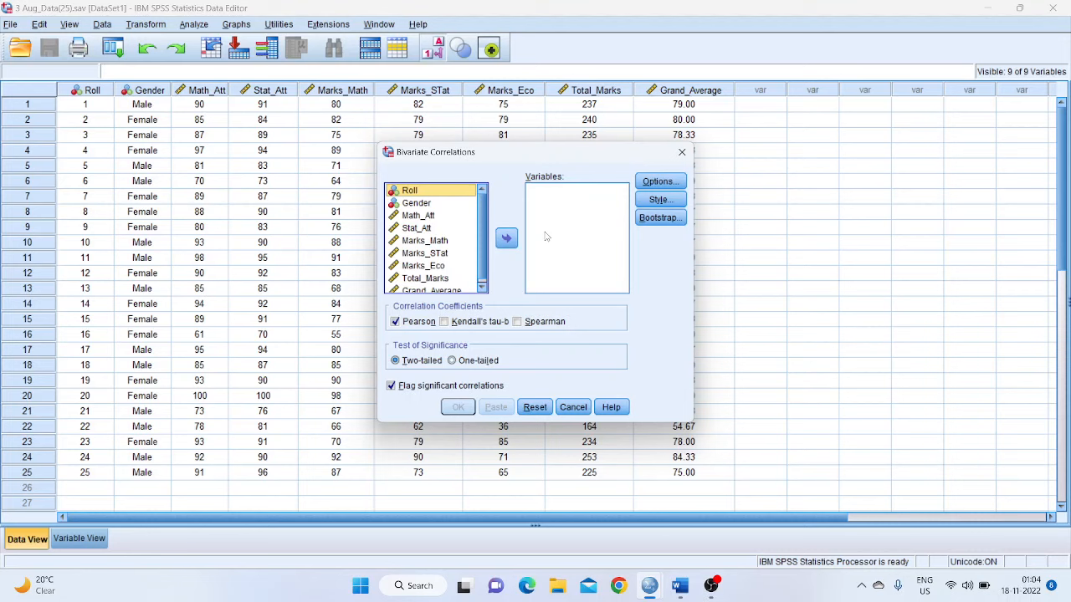
click(425, 216)
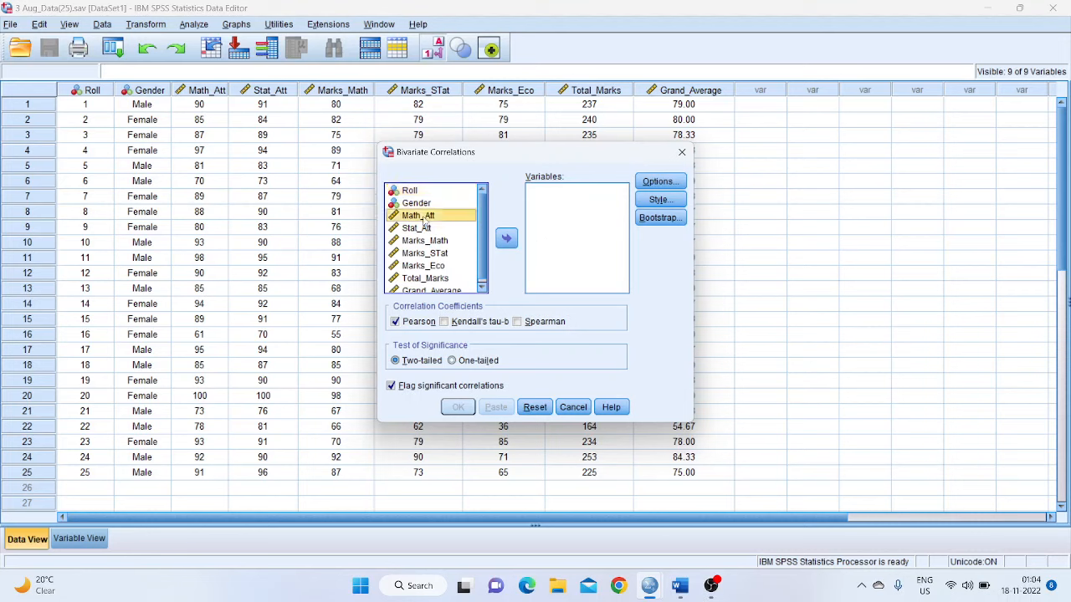
click(507, 239)
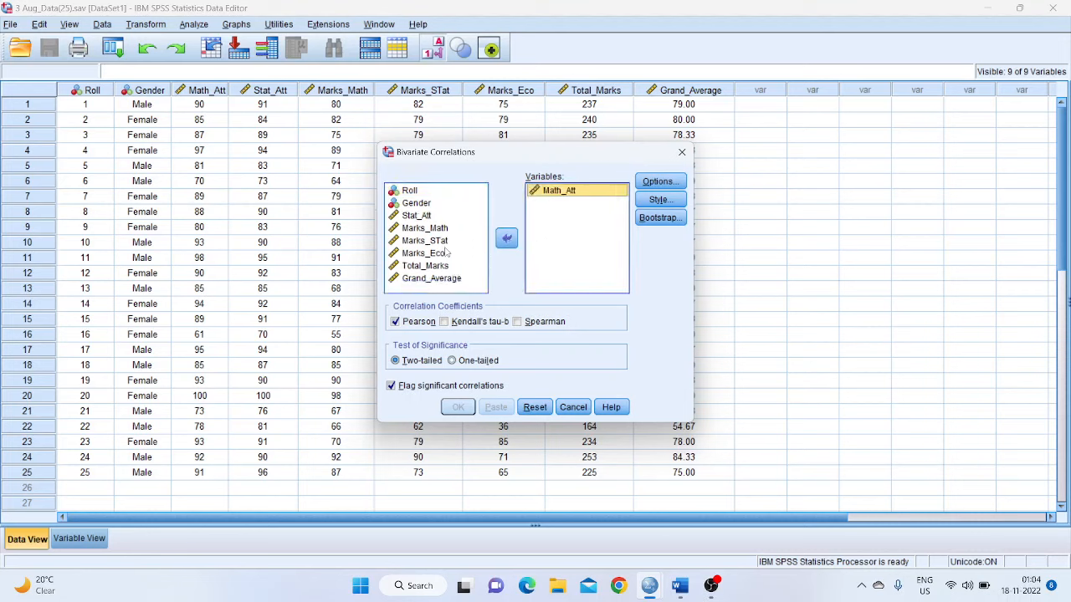
click(444, 278)
click(507, 239)
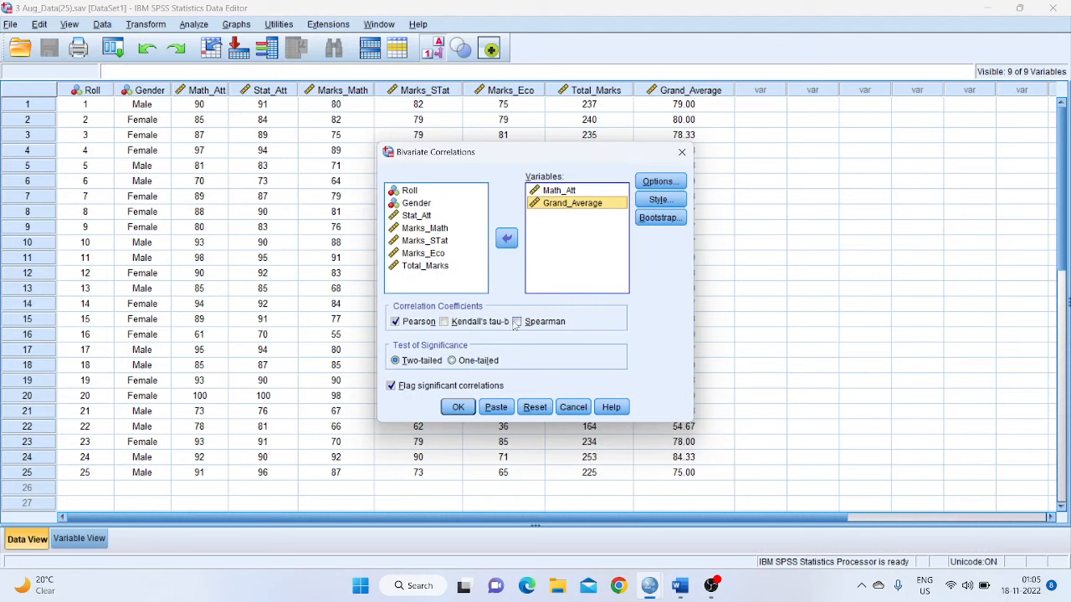
click(457, 408)
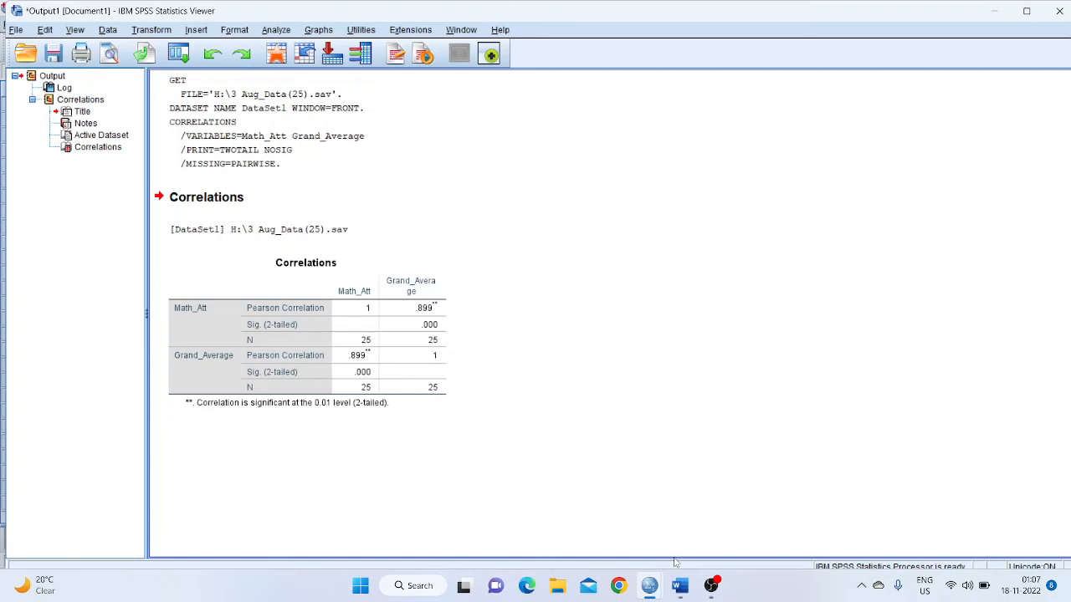
Switch to the blank Word document and write the heading "Correlation Analysis between Math_att and Grand_avg"
click(679, 585)
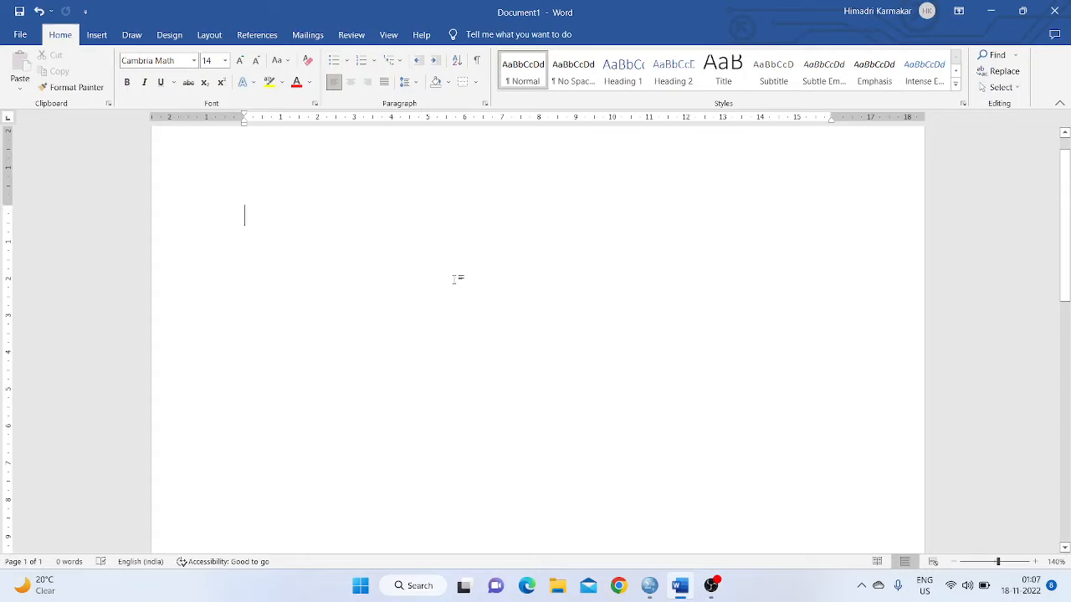
text(Correlatio)
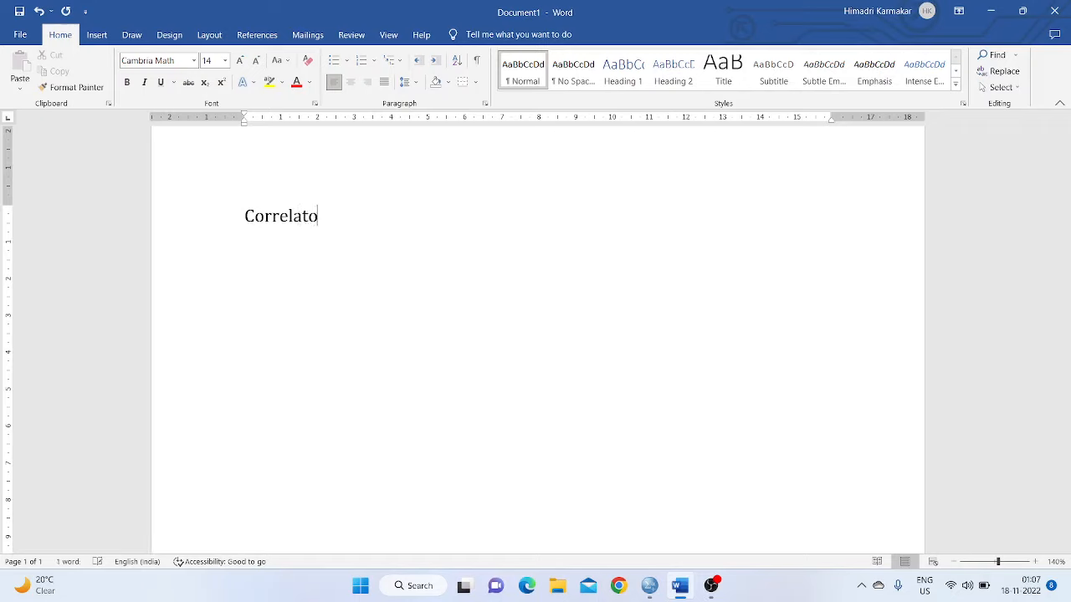
text(n)
key(BackSpace)
key(BackSpace)
text(ion Analy)
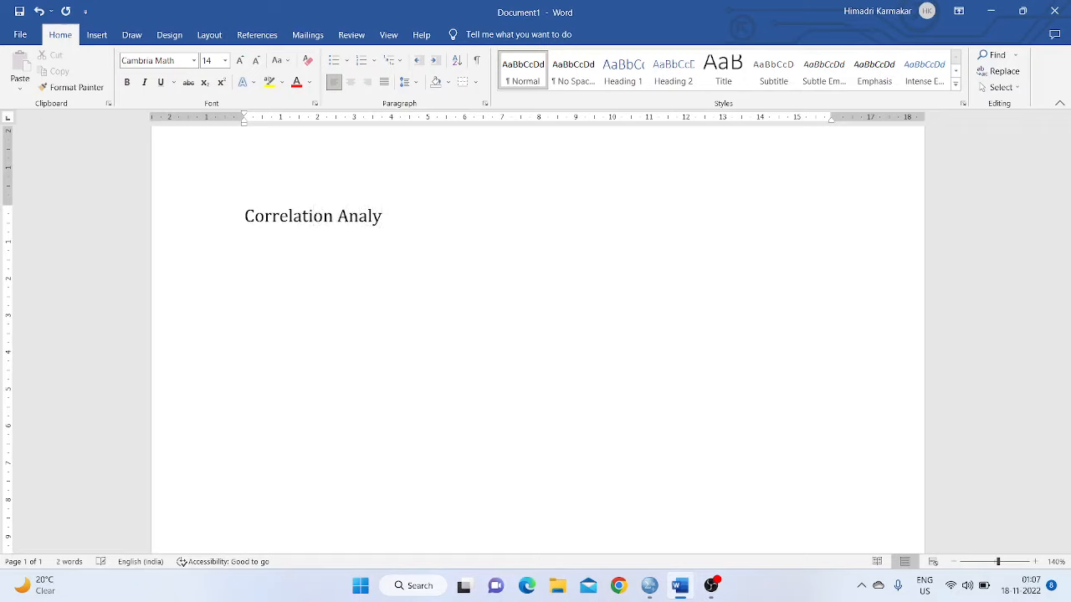
text(sis between Math)
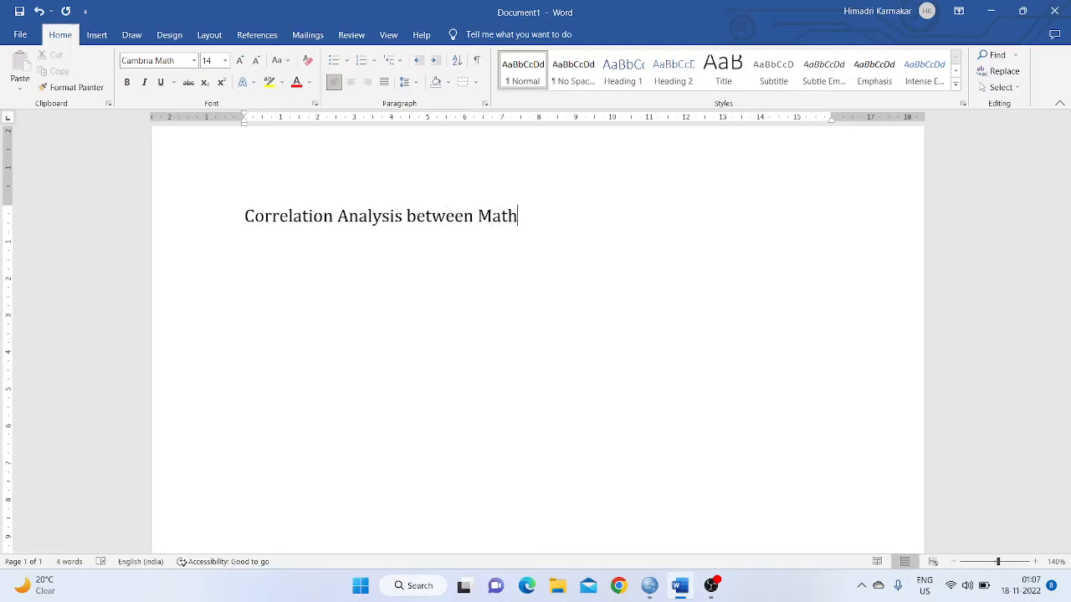
text(_att and Grand_A)
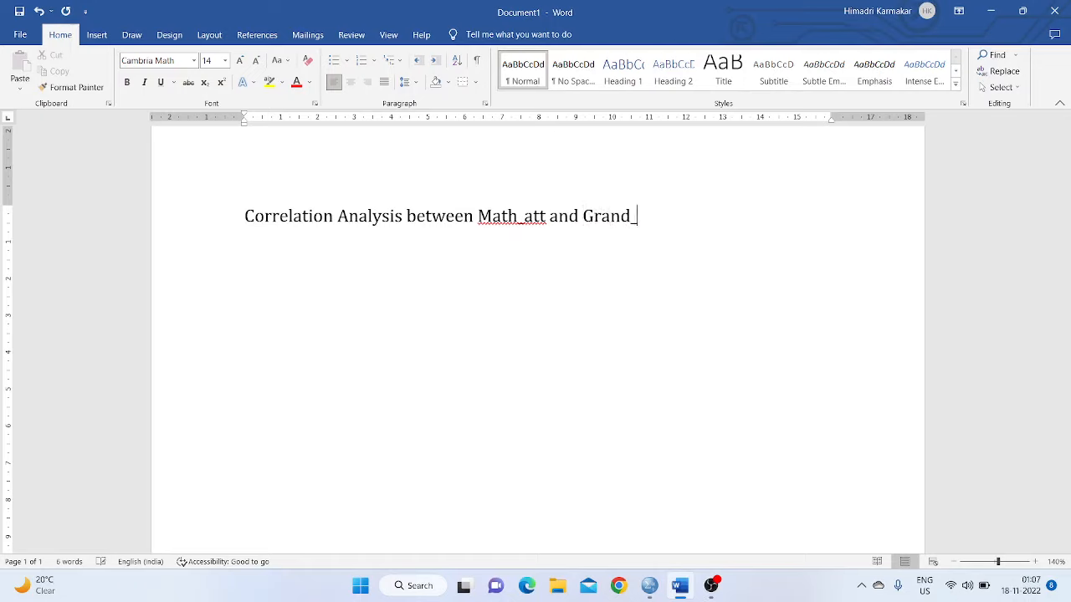
key(BackSpace)
text(avg)
Underline the whole heading line
key(shift+Left)
key(shift+Left)
key(shift+Left)
key(shift+Left)
key(shift+Left)
key(shift+Left)
key(shift+Left)
key(shift+Left)
key(shift+Left)
key(shift+Left)
key(shift+Left)
key(shift+Left)
key(shift+Left)
key(shift+Left)
key(shift+Left)
key(shift+Left)
key(shift+Left)
key(shift+Left)
key(shift+Left)
key(shift+Left)
key(shift+Left)
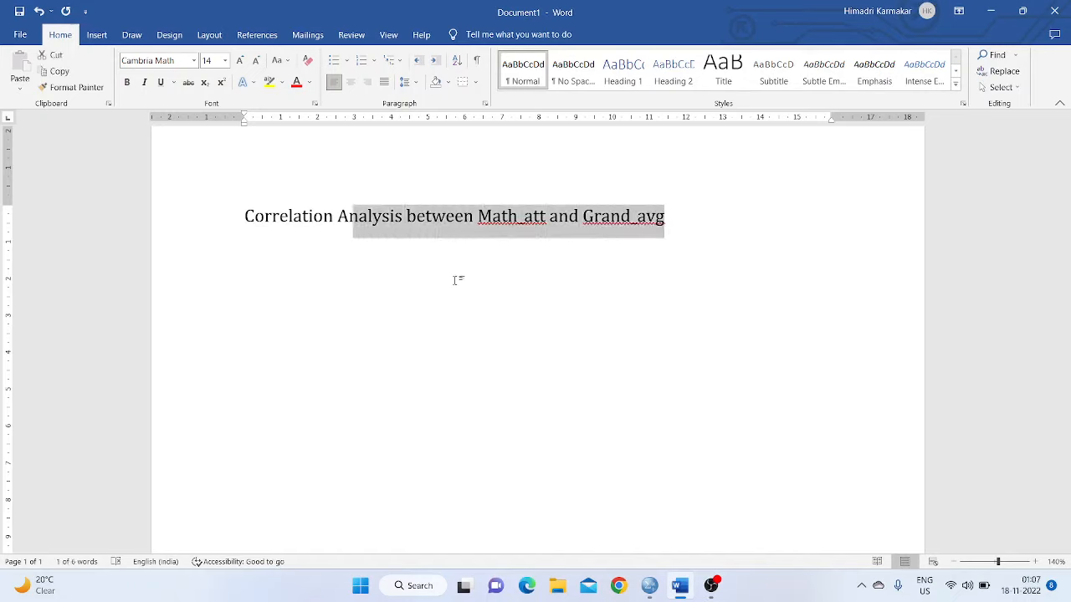
key(shift+Left)
key(shift+Left)
key(ctrl+a)
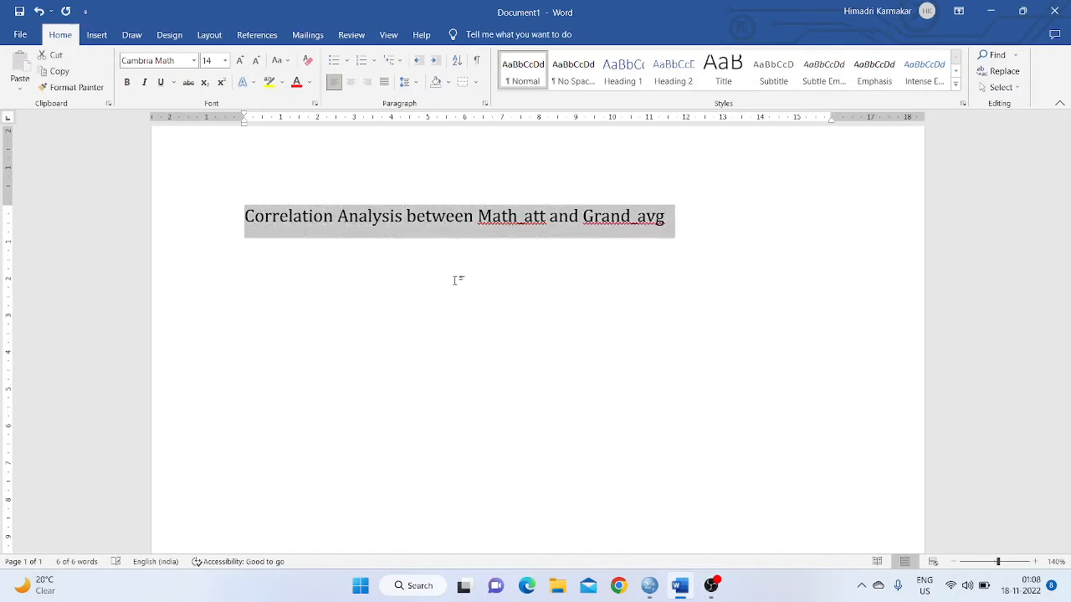
key(ctrl+u)
key(Right)
Begin a new line without underline reading "Null hypothesis, H₀:", with H₀ entered as an inline equation
key(Return)
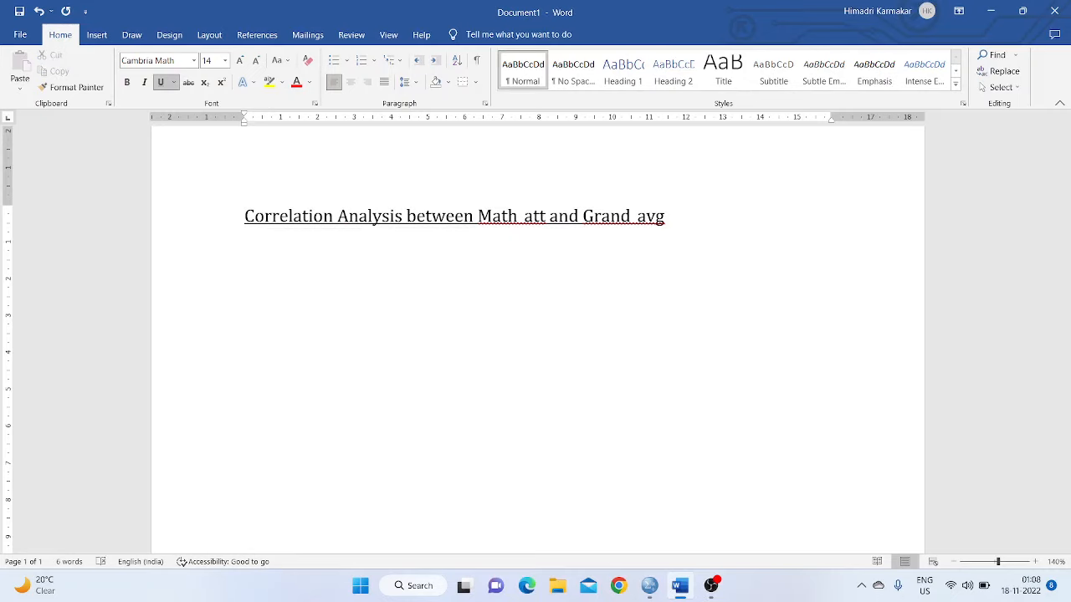
text(Nu)
key(BackSpace)
key(BackSpace)
key(ctrl+b)
text(Nu)
key(BackSpace)
key(BackSpace)
key(ctrl+b)
key(ctrl+u)
text(Nu)
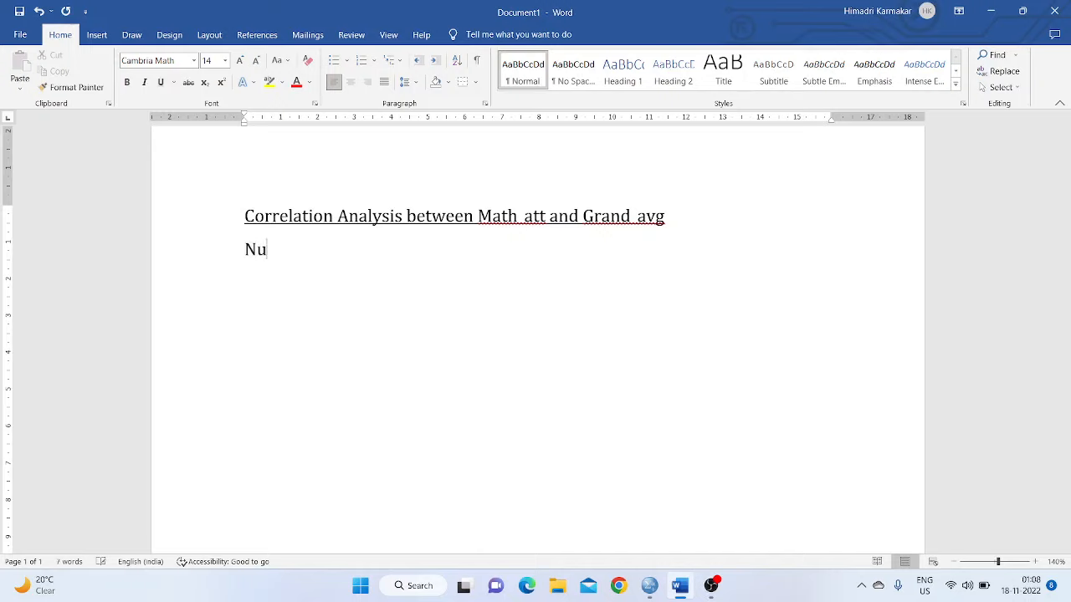
text(ll hypothesis,)
key(alt+equal)
text(H_0 )
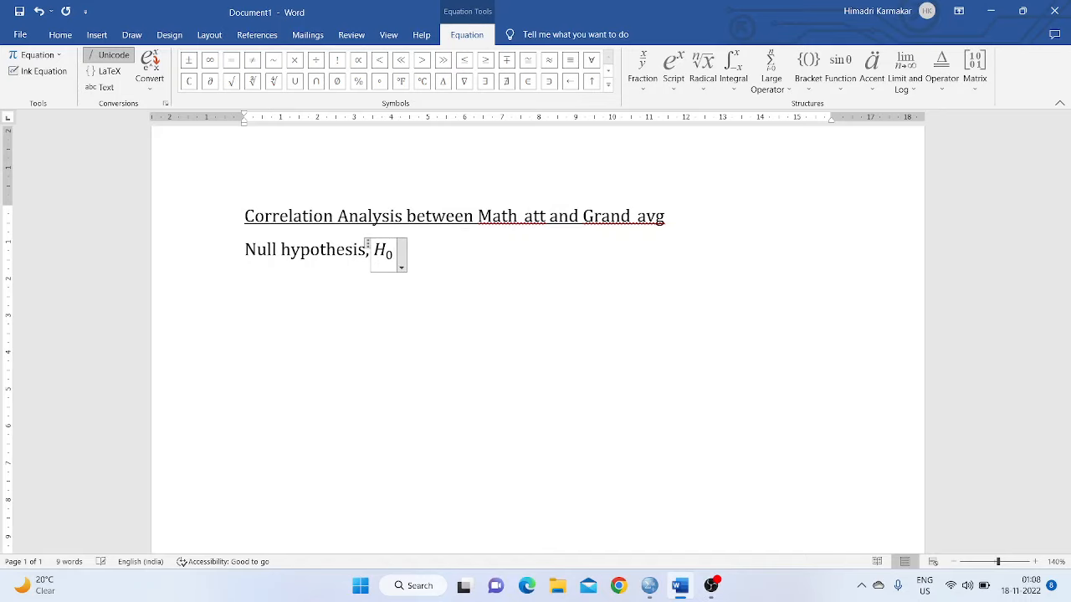
text(:)
key(Page_Down)
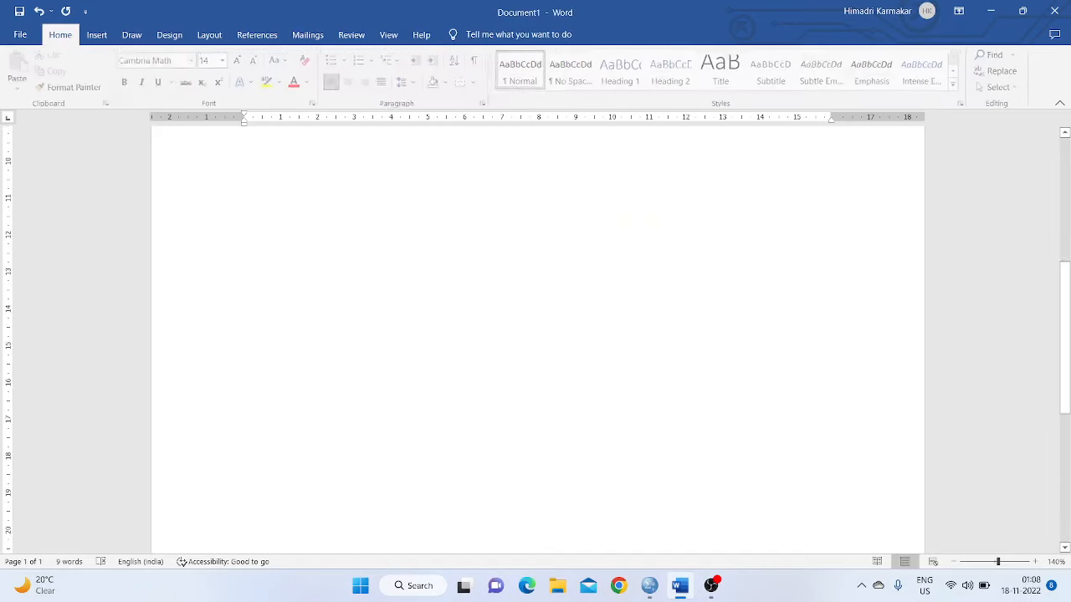
key(Page_Up)
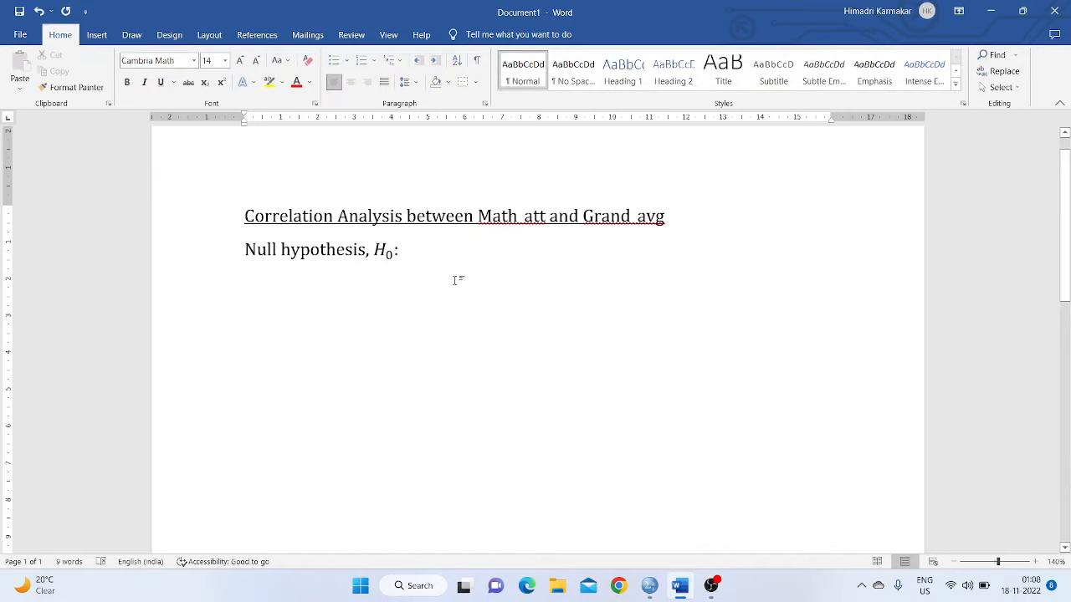
Complete the null hypothesis with "There is no correlation between the variables Math_att and Grand_avg"
text(There is no)
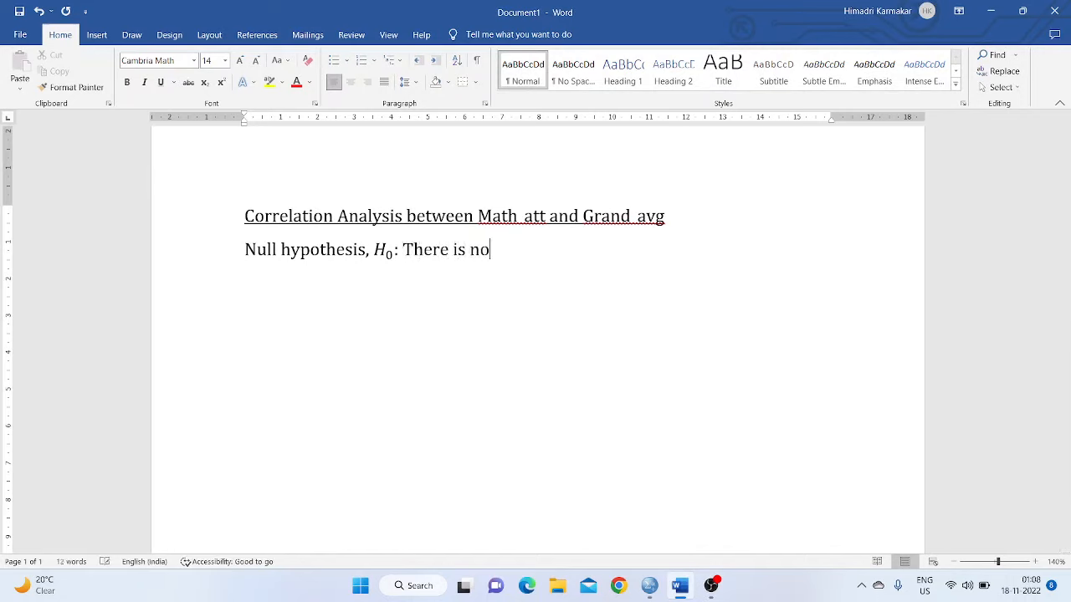
text( correlation between the variables)
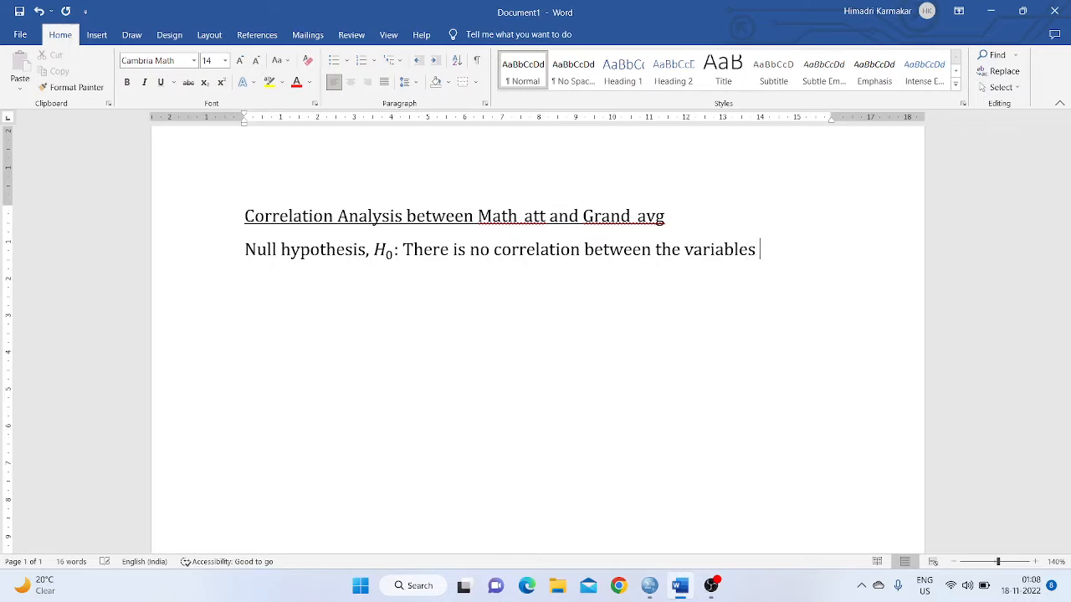
text( ma)
key(BackSpace)
key(BackSpace)
text(Math_att and)
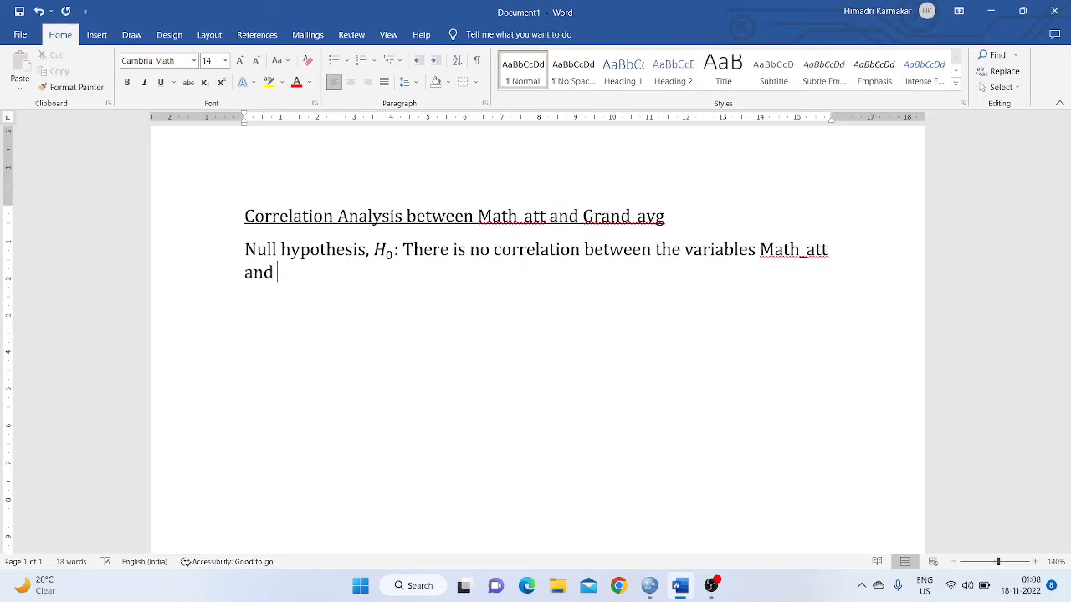
text( Grand_avg)
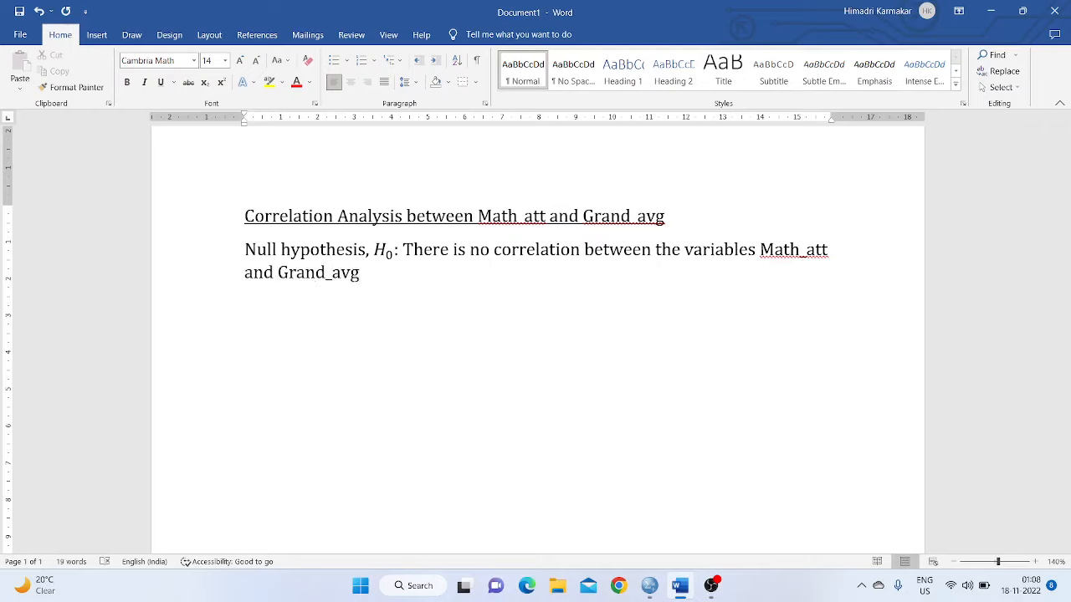
Reduce the font size of the whole null hypothesis paragraph to 11
key(Up)
key(Left)
key(Left)
key(Left)
key(Left)
key(Left)
key(Left)
key(Left)
key(Left)
key(Left)
key(Left)
key(Left)
key(Left)
key(Left)
key(Left)
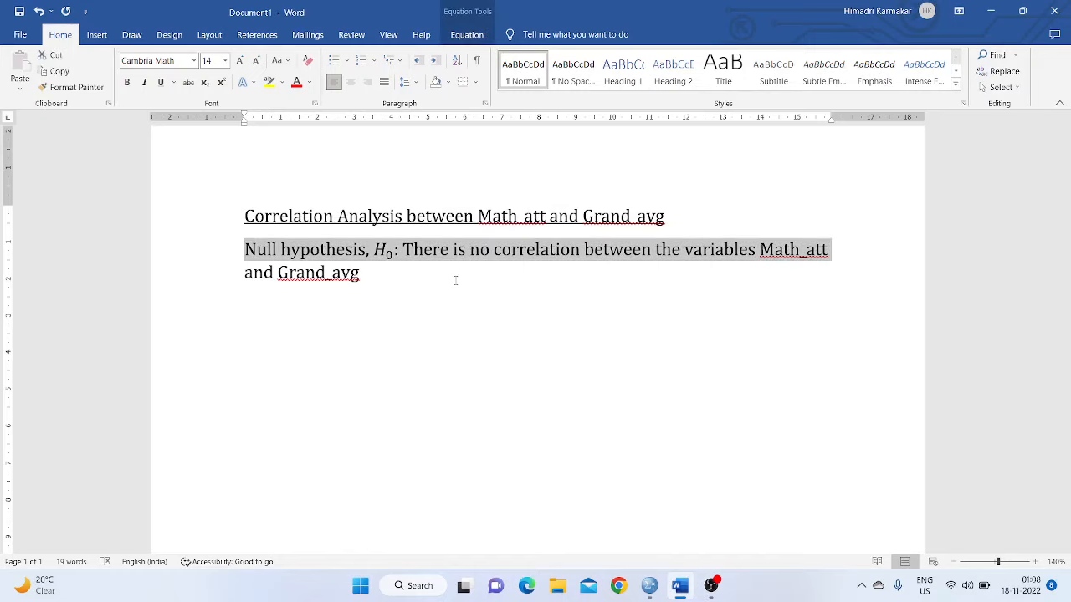
key(shift+Down)
key(shift+Down)
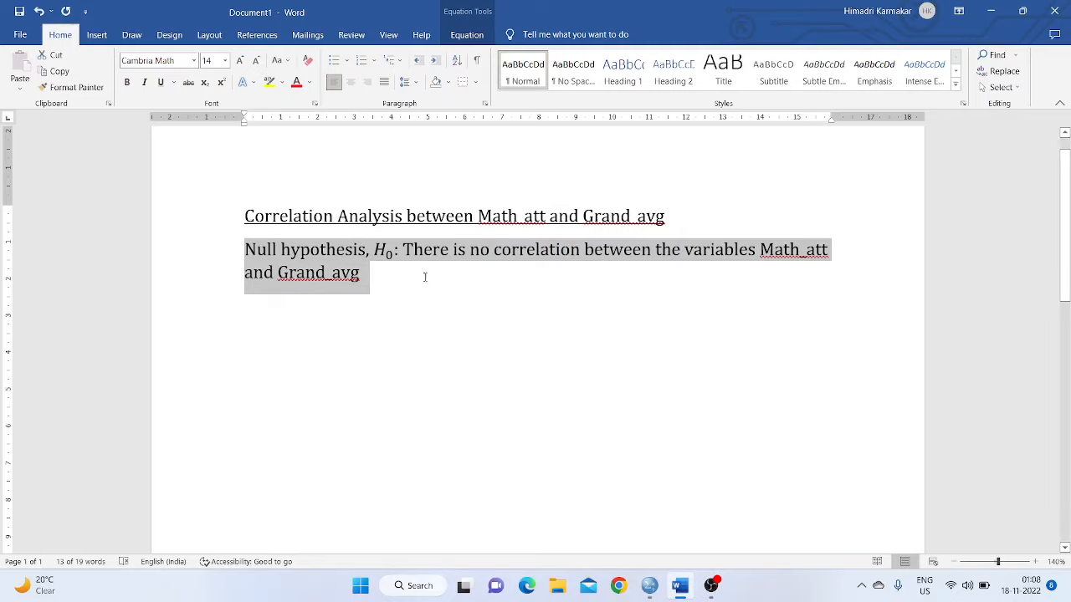
click(255, 62)
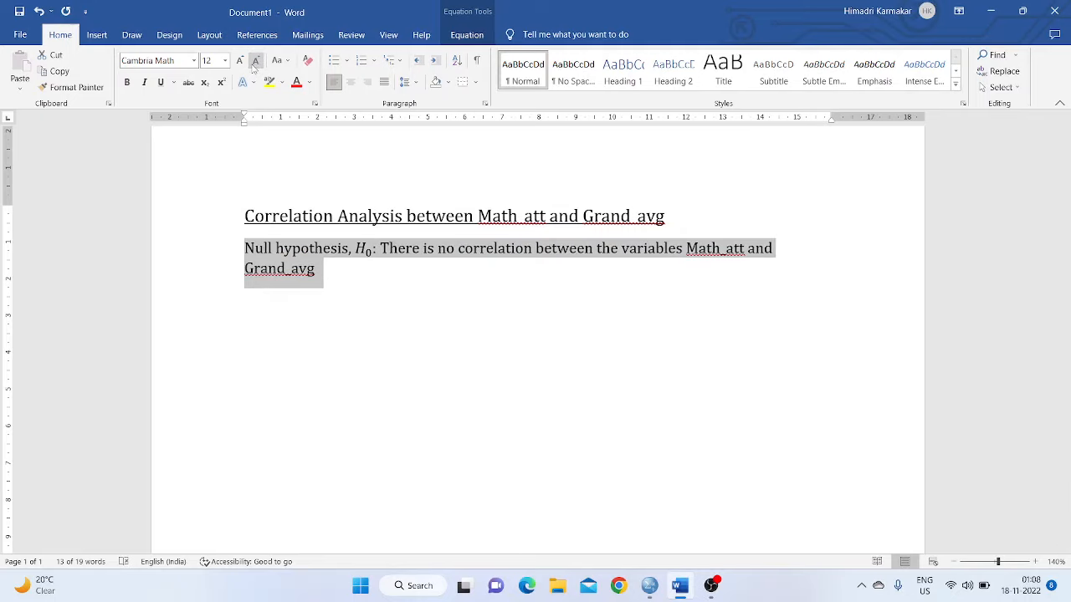
click(254, 62)
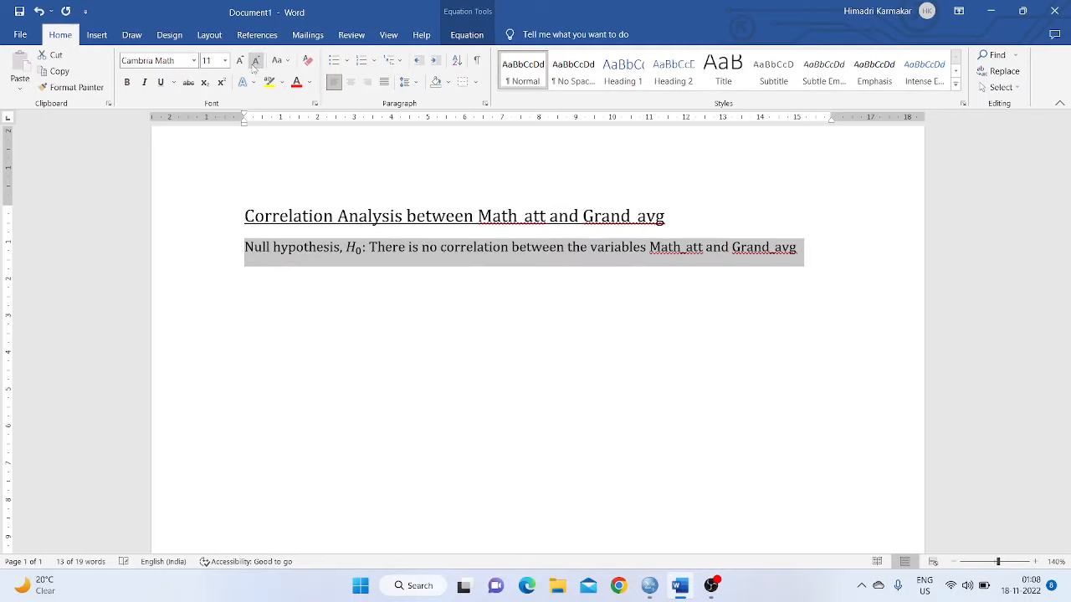
click(282, 260)
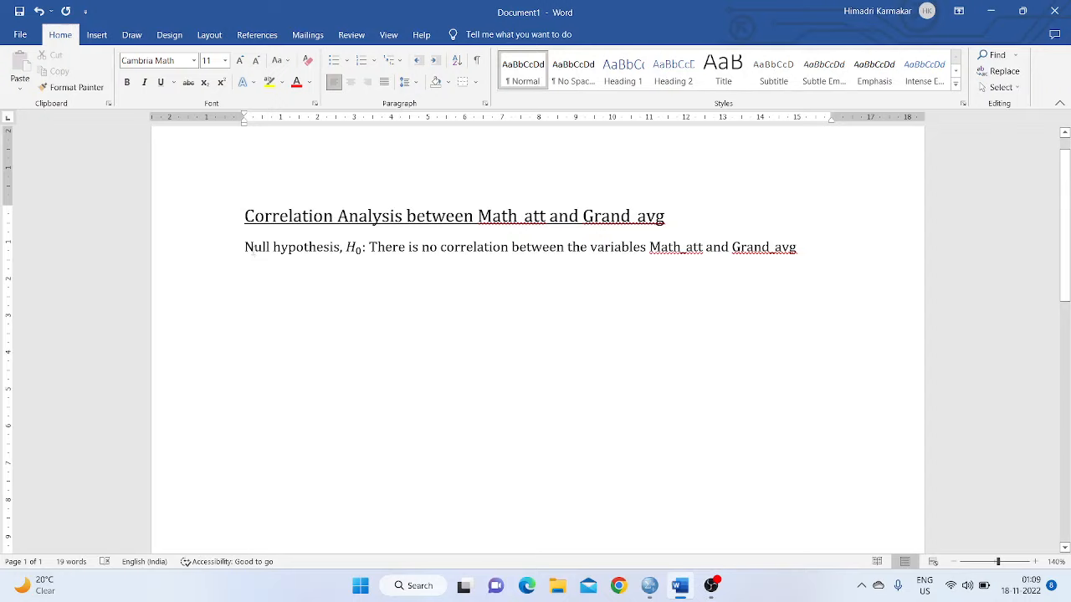
Add a line below the null hypothesis reading "Alternative hypothesis, H₁", with H₁ entered as an inline equation
click(817, 243)
key(Return)
text(Alterm)
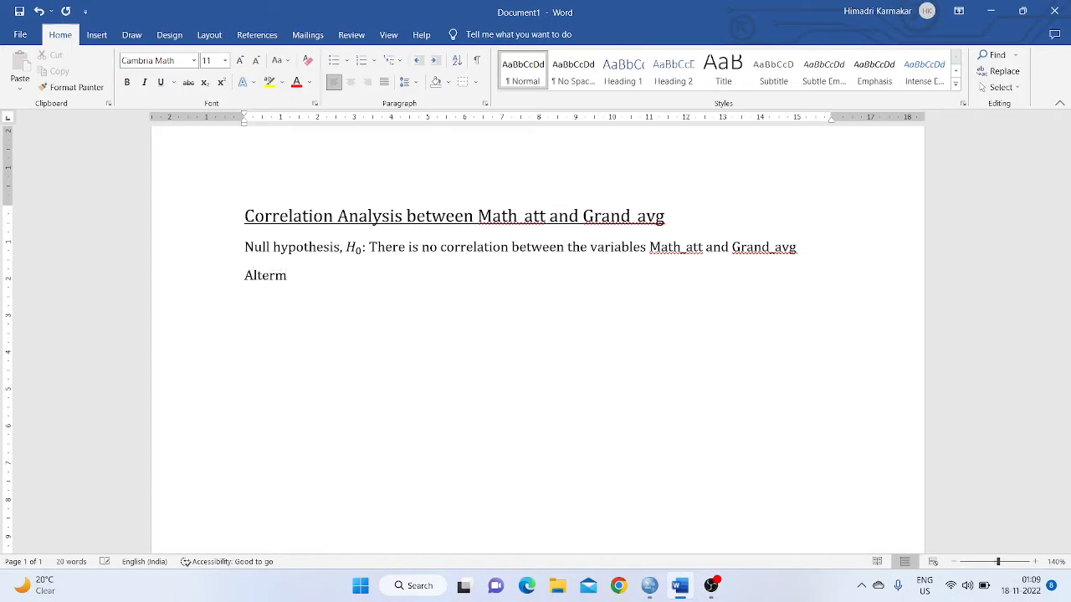
key(BackSpace)
text(native hypothesis)
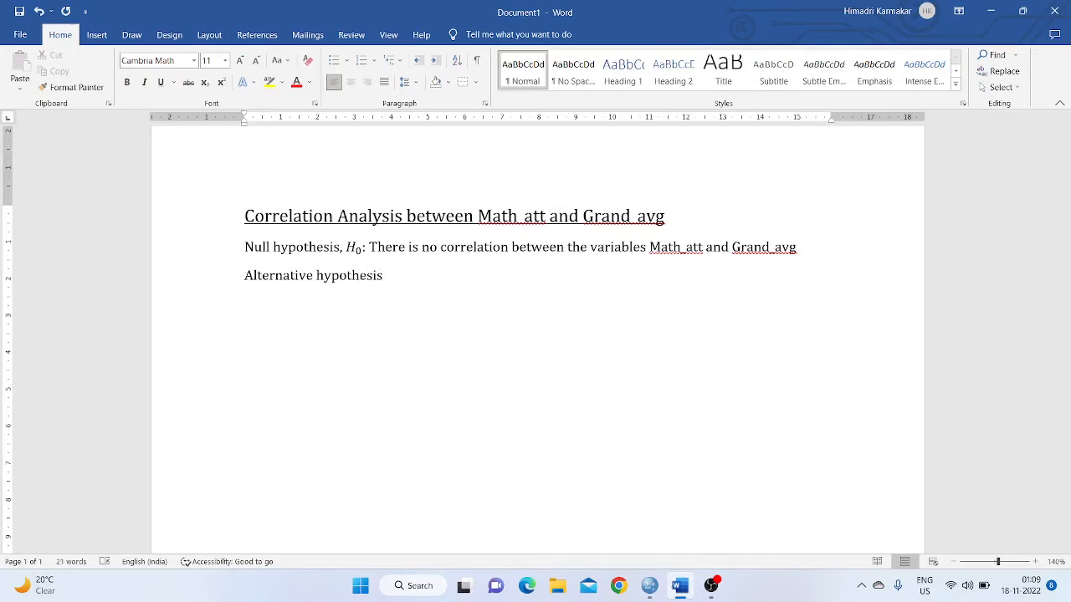
text(,)
key(alt+equal)
text(H_1)
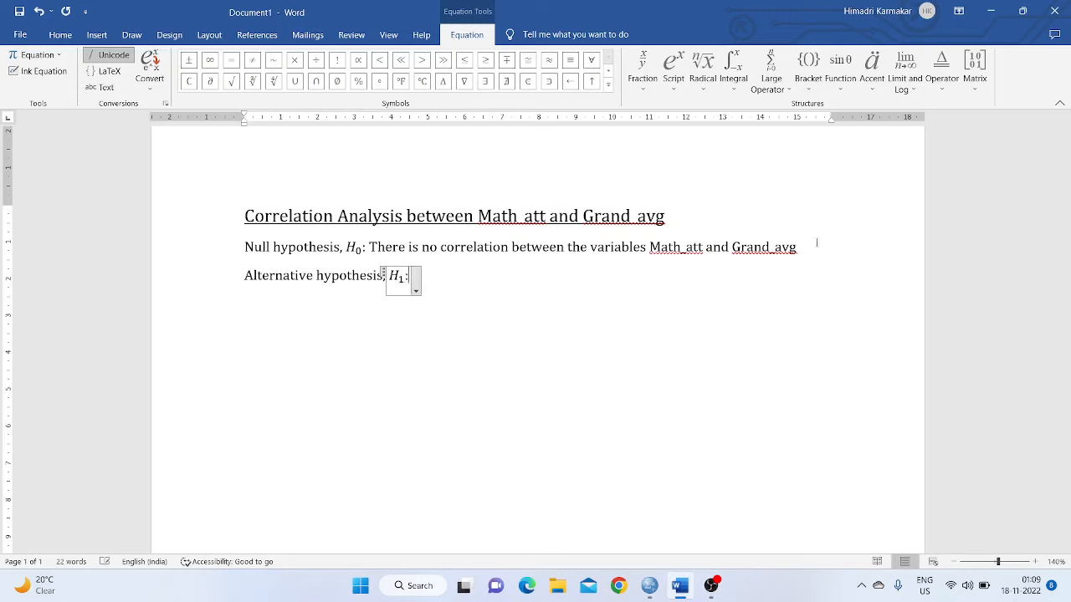
Complete the alternative hypothesis with ": The correlation is significant.", add a new line, and switch back to the SPSS output
key(Right)
text(: The correlati)
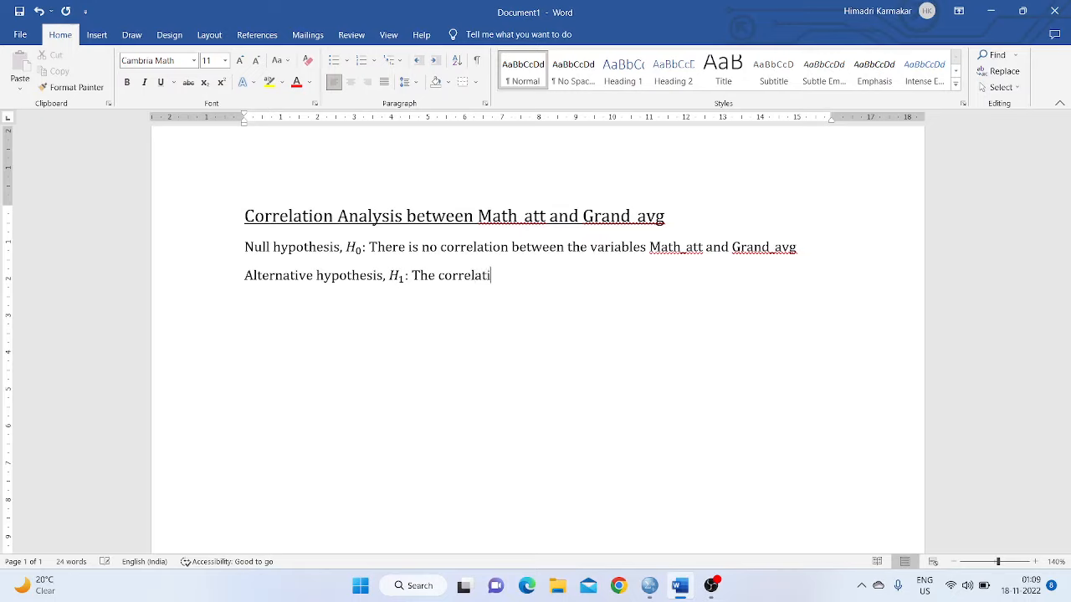
text(on is significant)
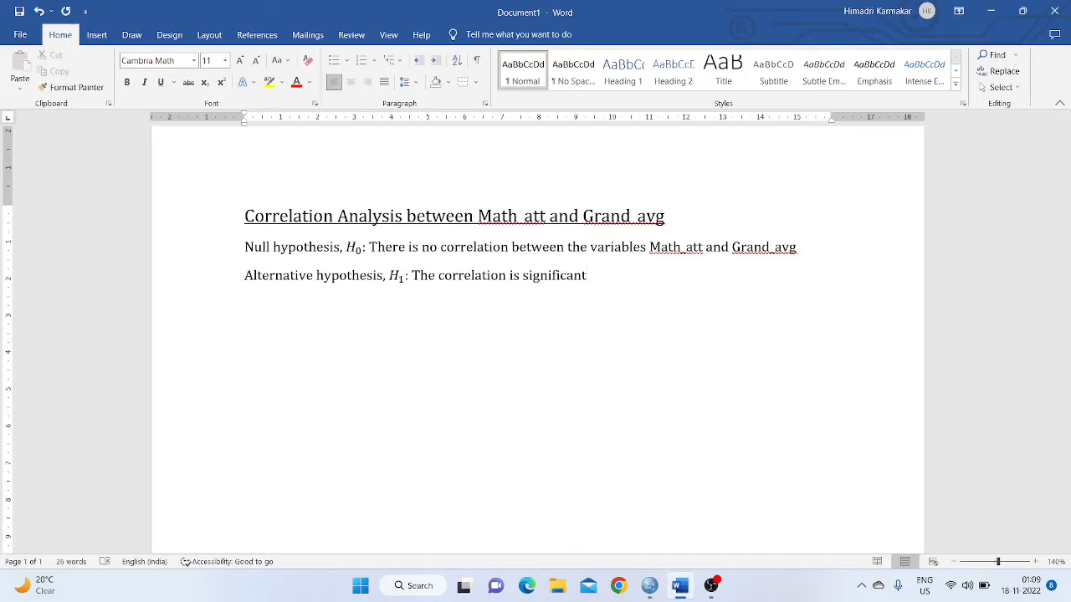
text(.)
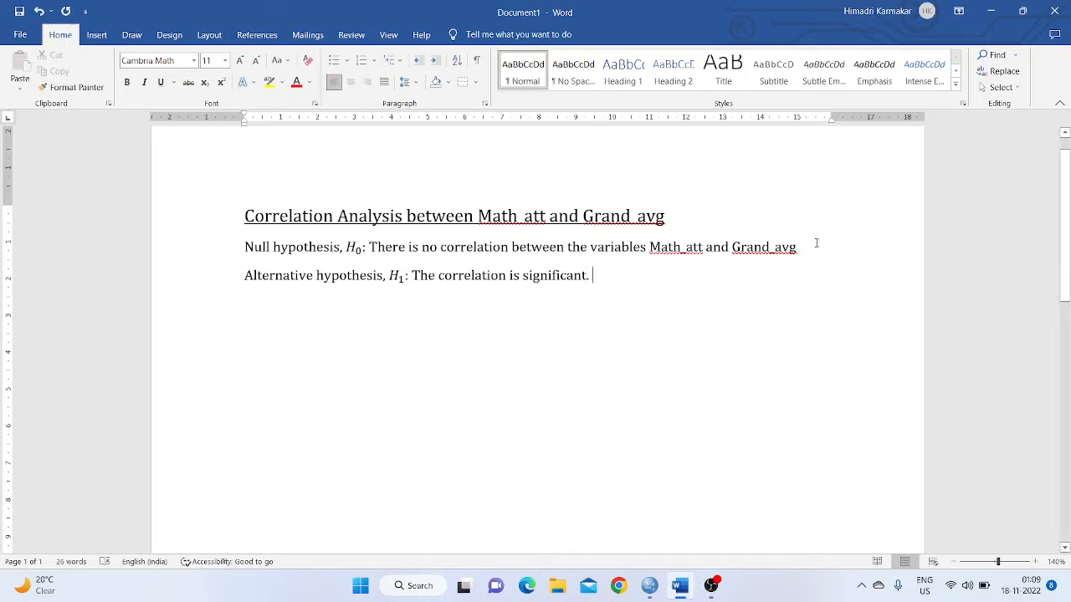
key(Return)
key(alt+Tab)
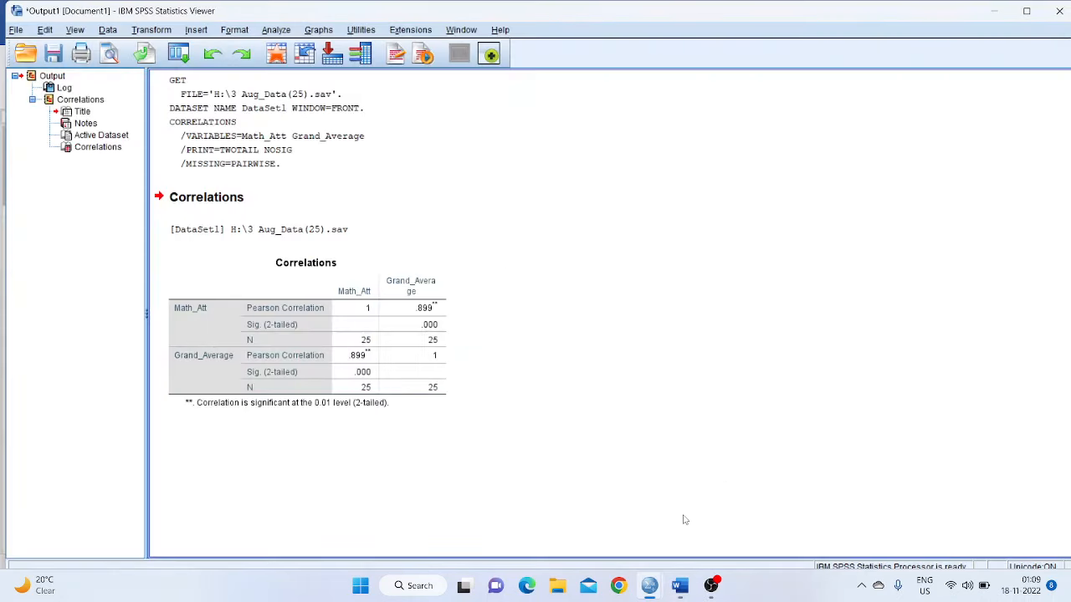
Copy the Correlations table from the SPSS output and paste it into the Word document below the alternative hypothesis
click(351, 340)
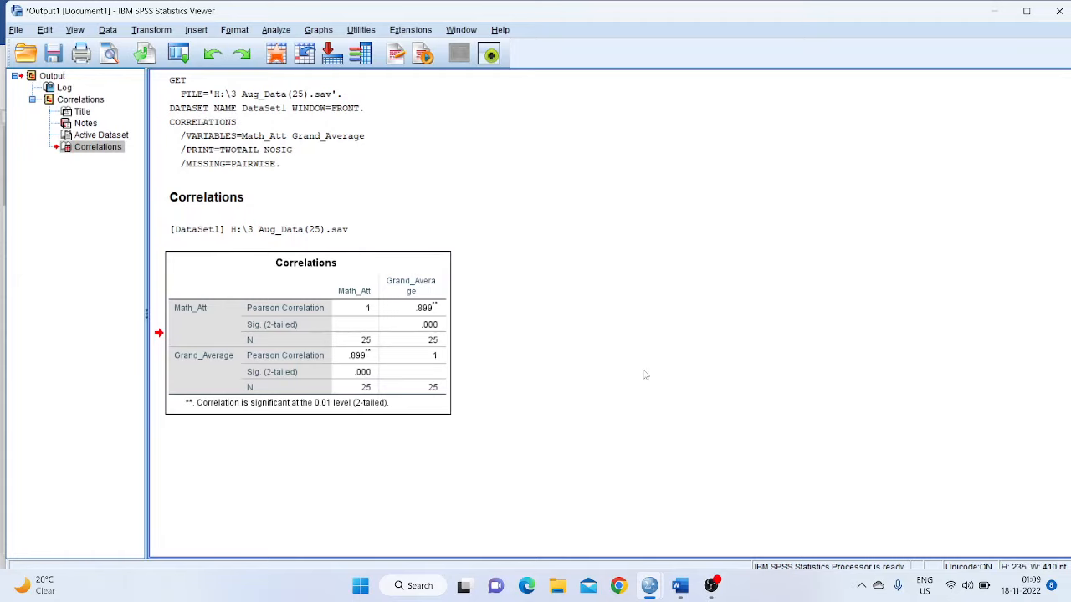
key(alt+Tab)
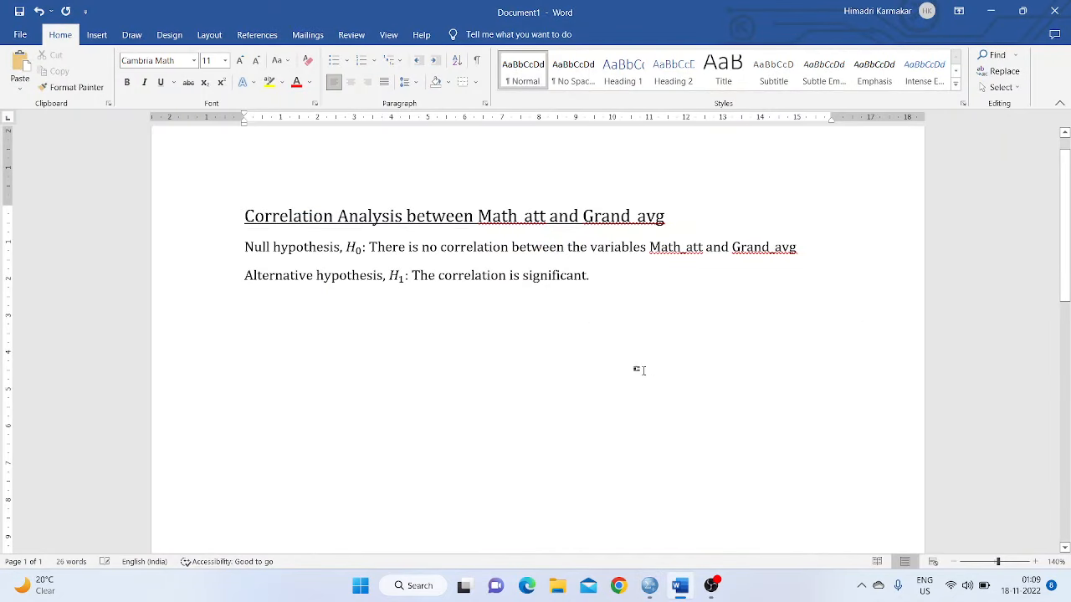
text(Correlations 		Math_Att	Grand_Average Math_Att	Pearson Correlation	1	.899** 	Sig. (2-tailed)		.000 	N	25	25 Grand_Average	Pearson Correlation	.899**	1 	Sig. (2-tailed)	.000	 	N	25	25 **. Correlation is significant at the 0.01 level (2-tailed).)
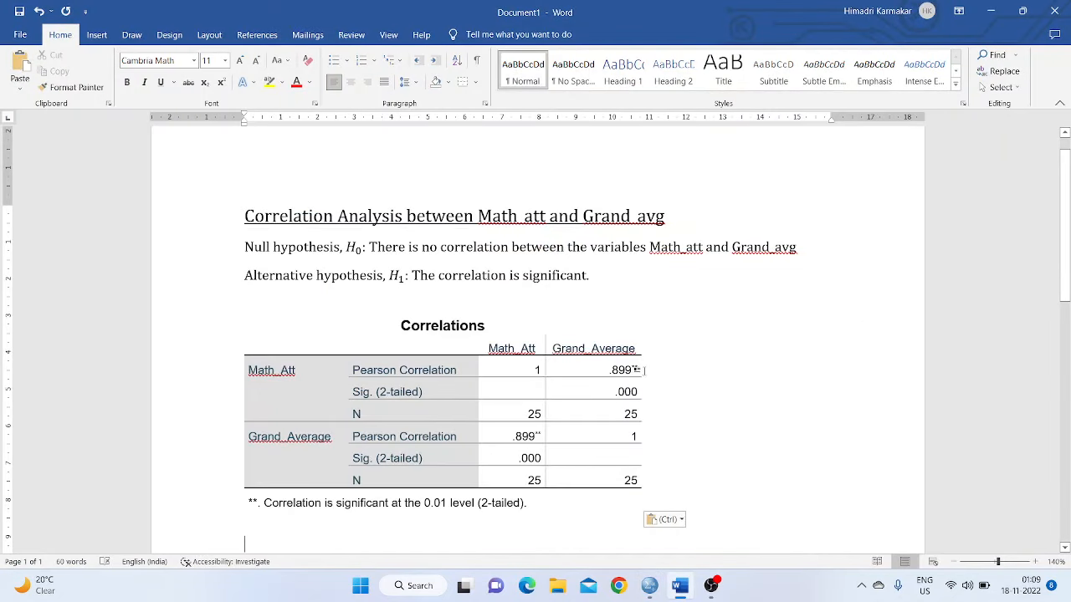
scroll(669, 310, down, 1)
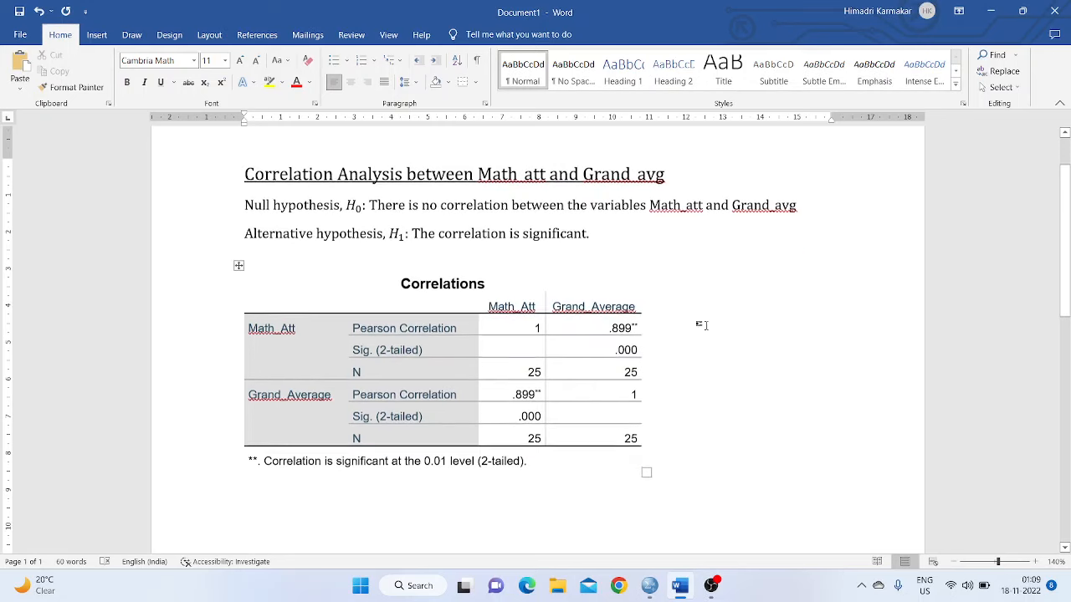
Write below the table "From the above table, we see that the correlation between Math_att and Grand_Average is 0.899."
text(F)
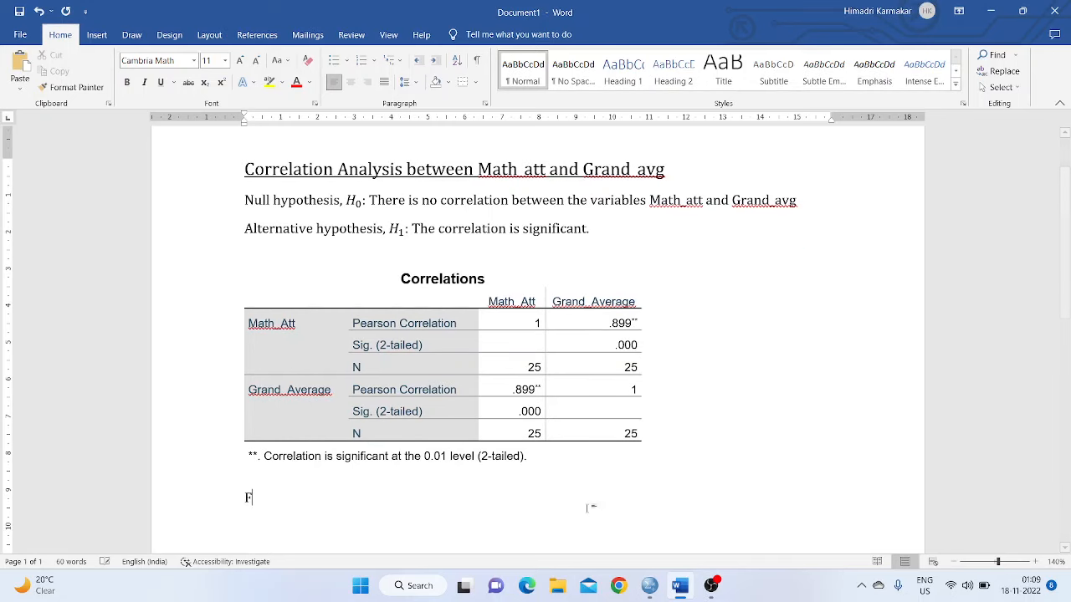
text(rom the abo)
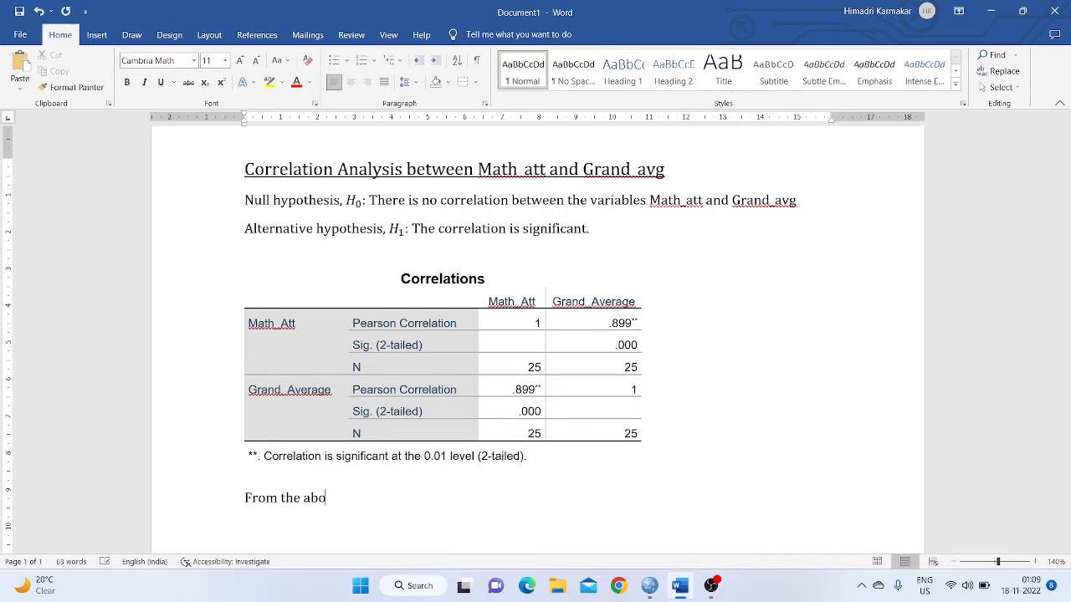
text(ve table, we see that )
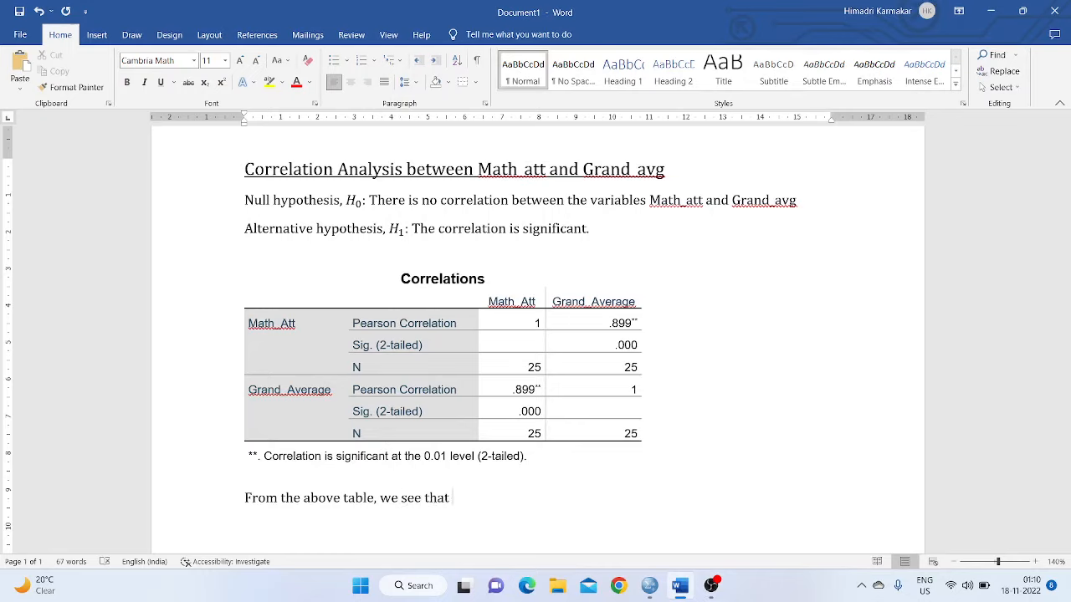
text(the correlation)
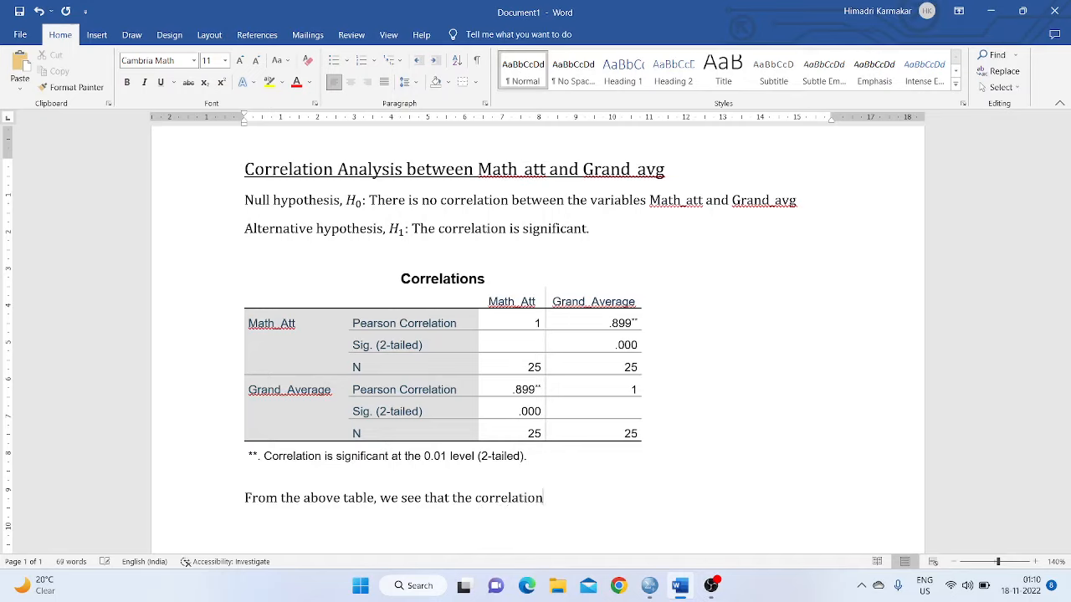
text( between Math_a)
text(tt)
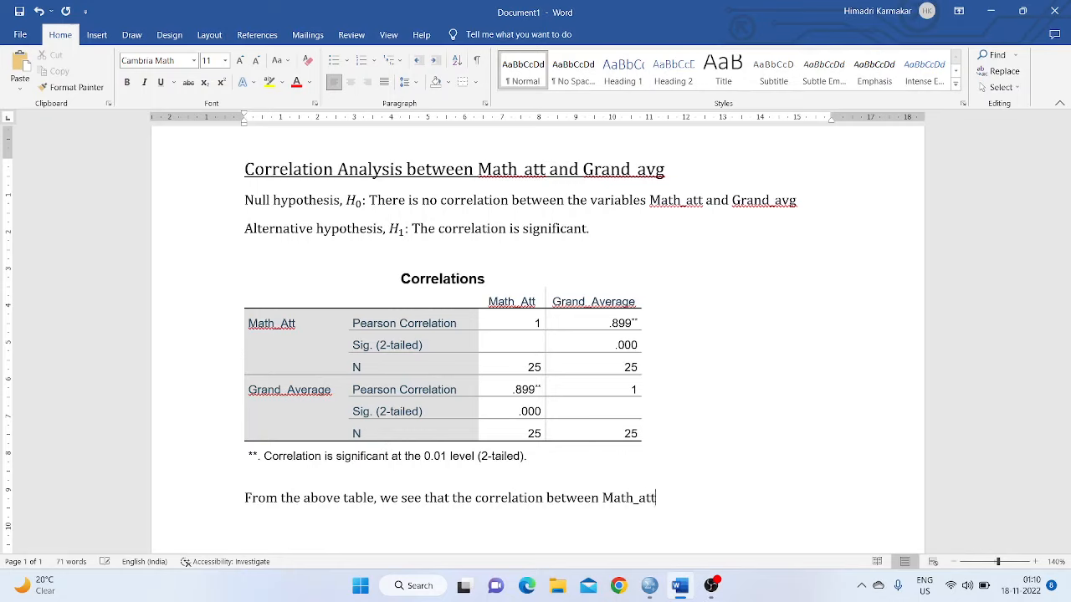
text( and Grand_)
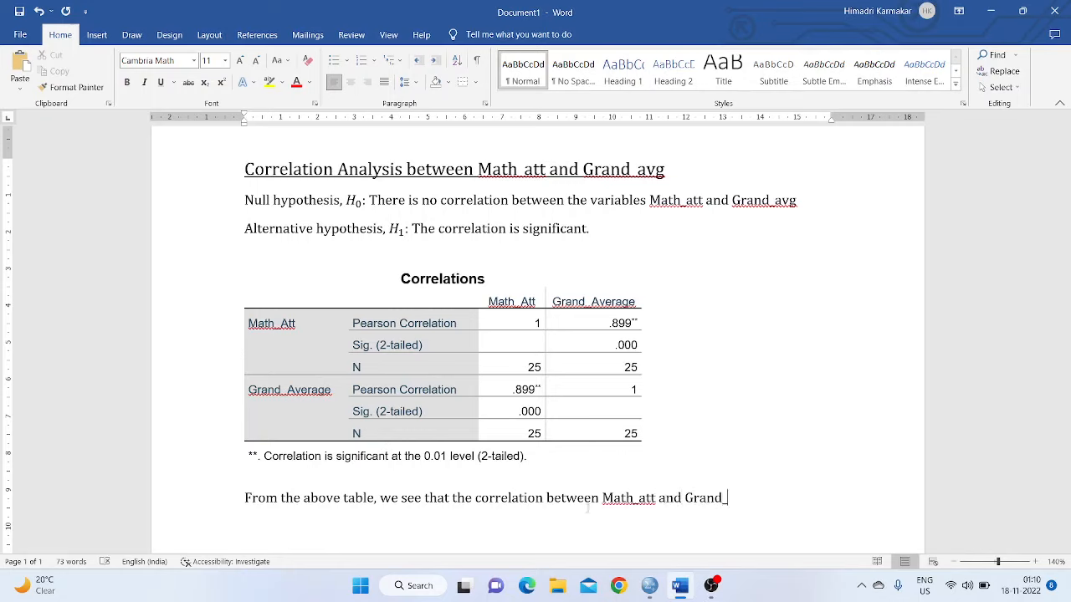
text(a)
key(BackSpace)
text(Average is )
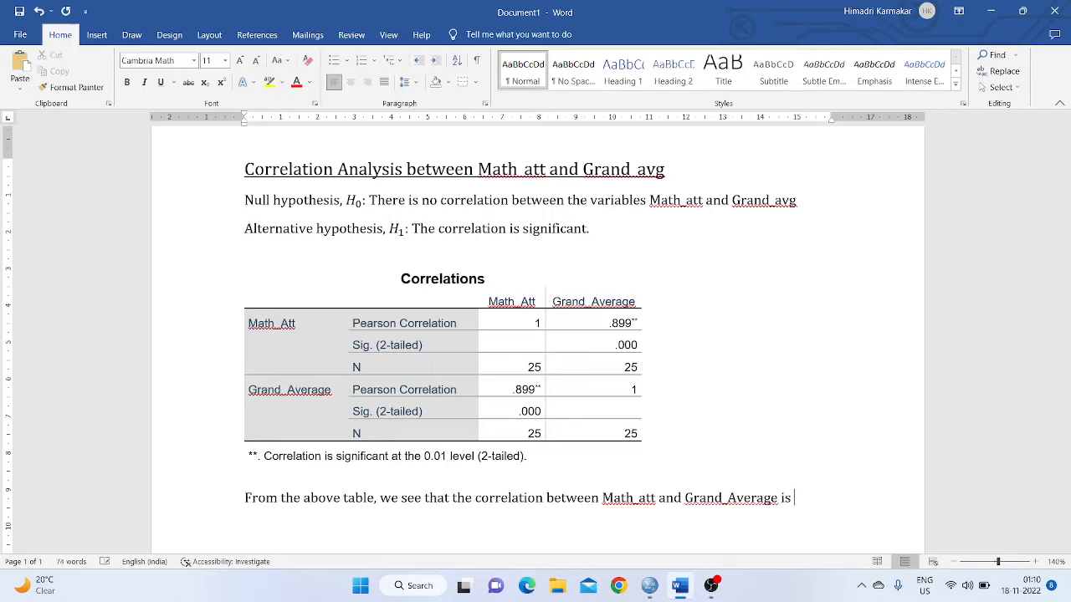
text(0.899.)
Add "Also, since the p-value is 0.000 < 0.01, the correlation is significant at 1% level.", with p as an inline equation
key(Return)
text(Al)
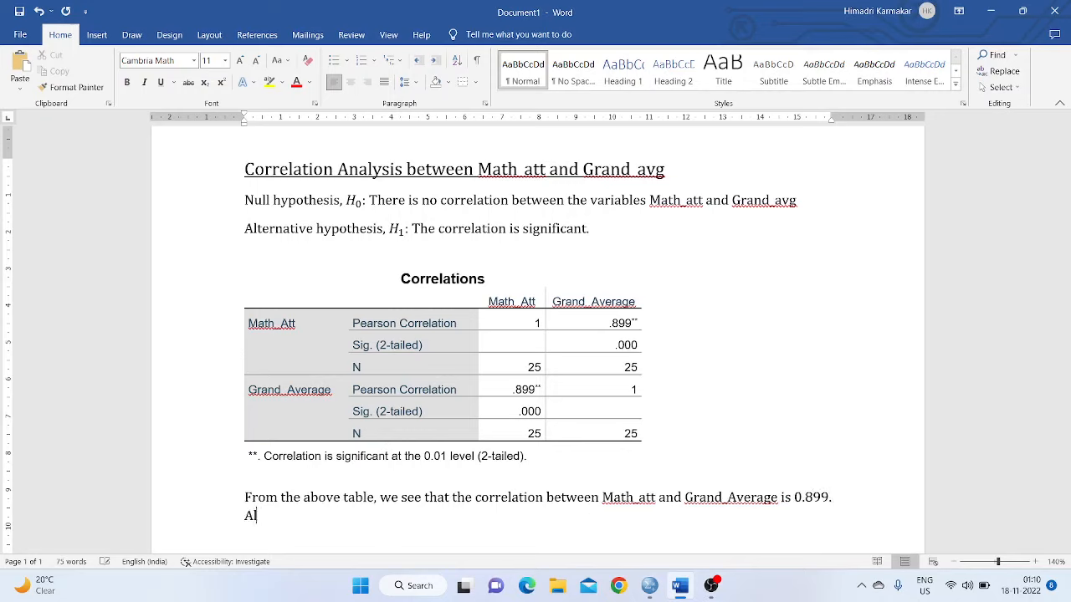
text(so, since the)
key(alt+equal)
text(p)
key(Right)
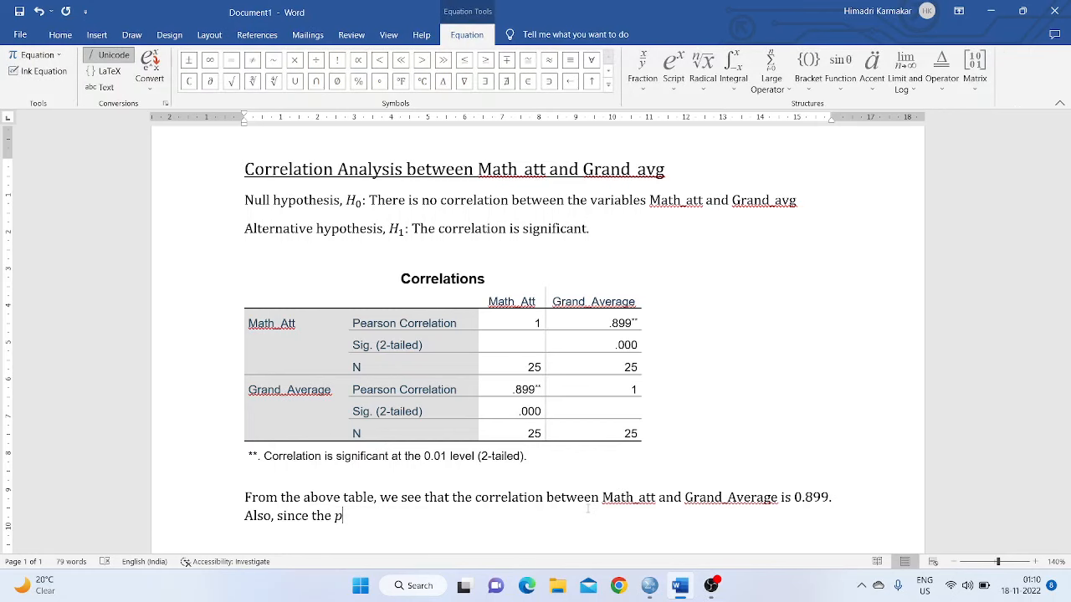
text(-value )
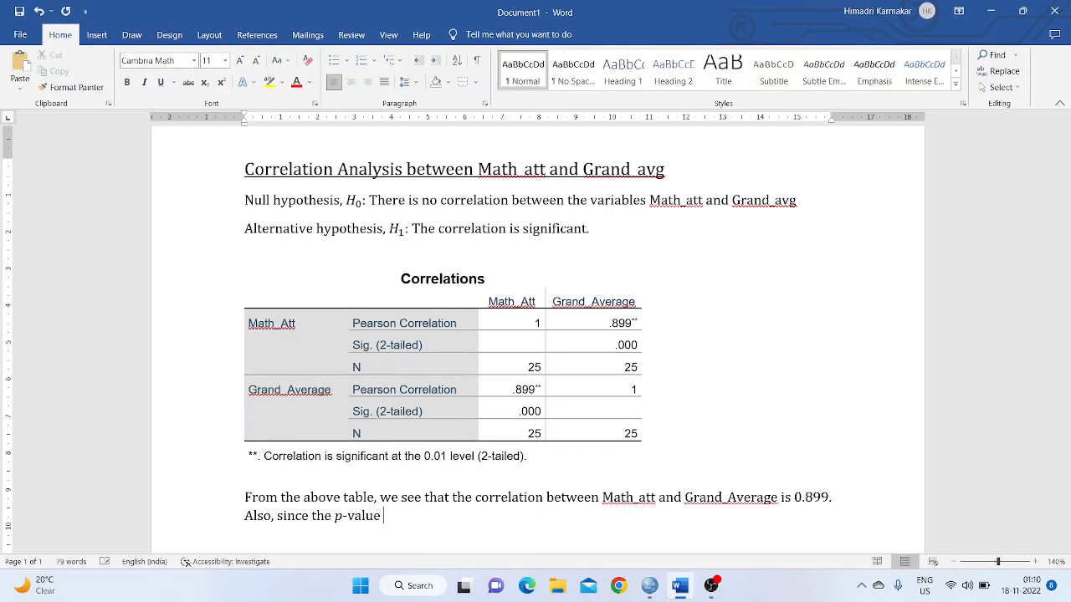
text(is 0.000 < 0.01, the correla)
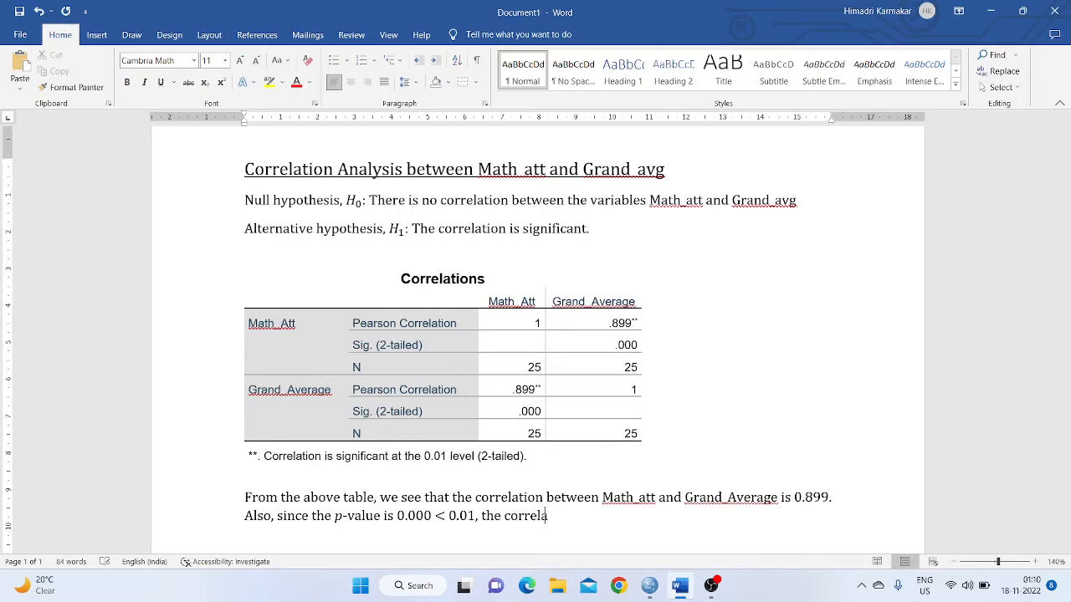
text(tion is significant)
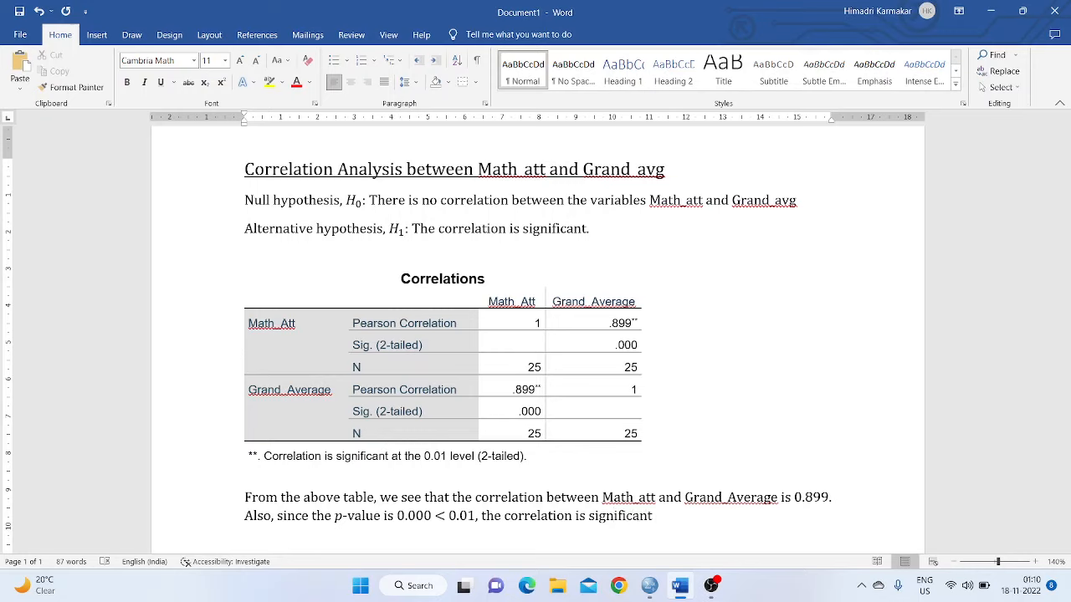
text(at 1% level.)
Switch to the SPSS Data Editor and start a Linear Regression with Grand_Average as the dependent variable
key(alt+Tab)
key(alt+Tab)
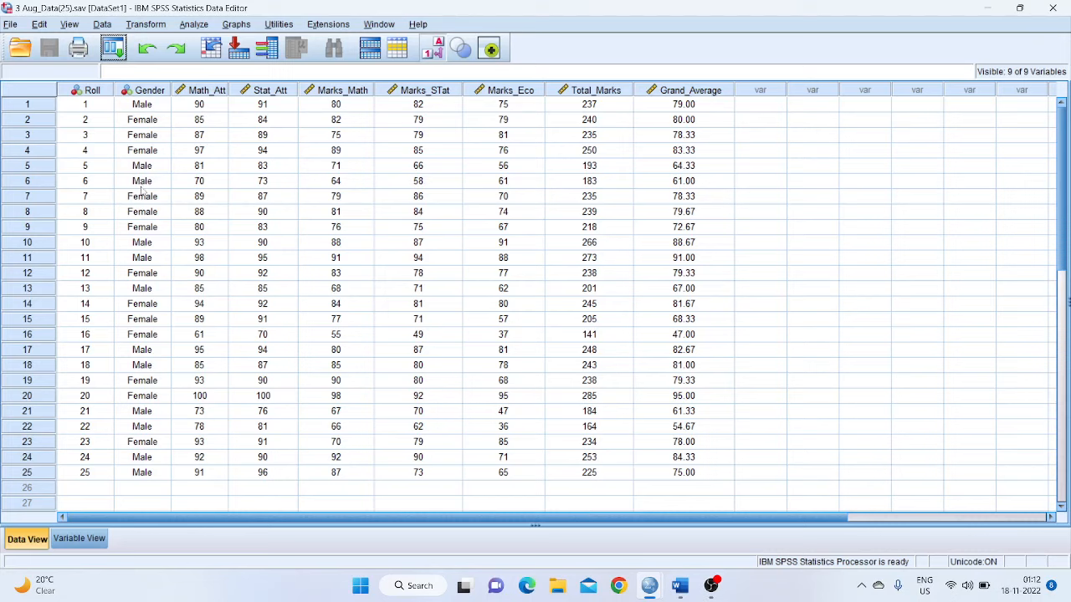
click(194, 25)
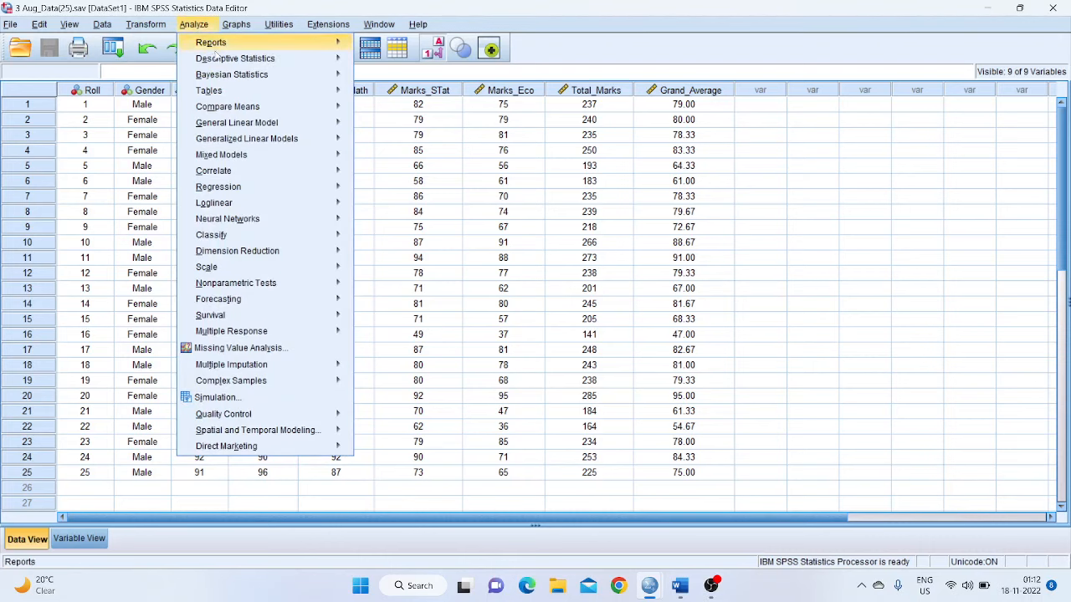
mouse_move(245, 192)
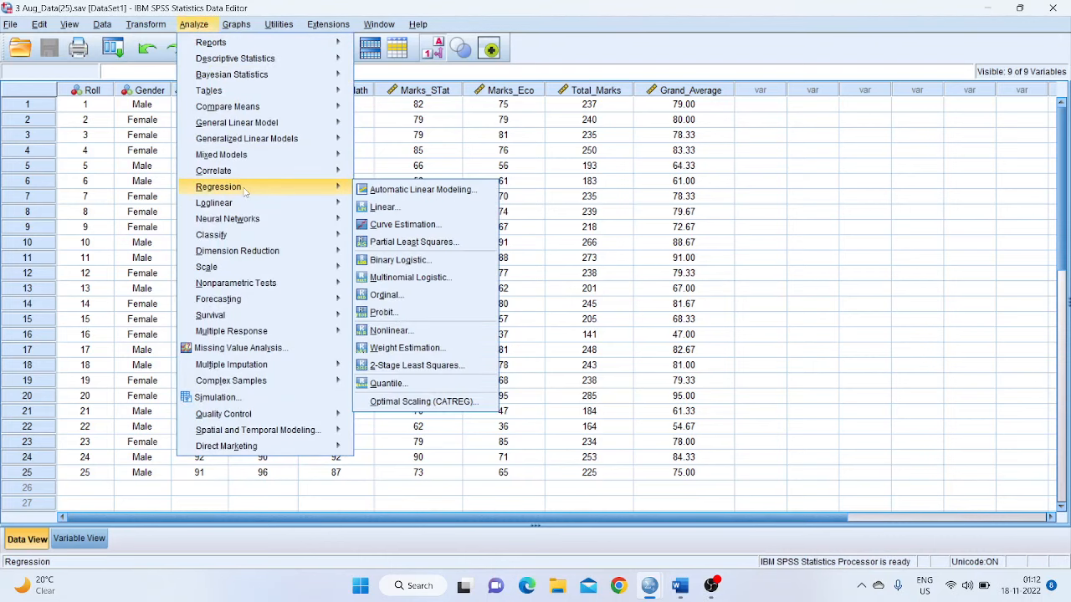
click(382, 208)
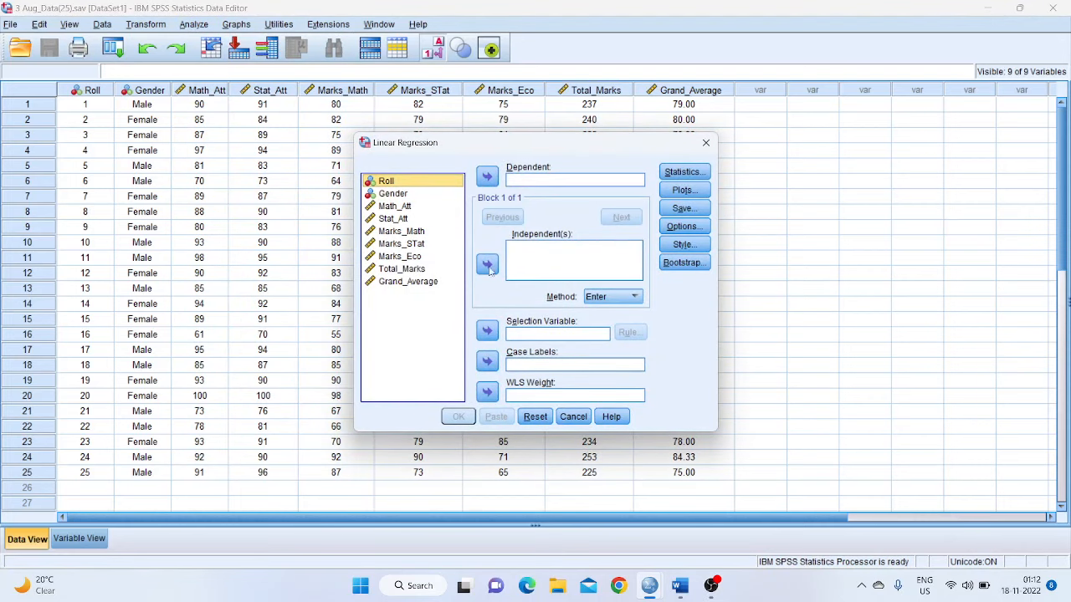
click(435, 282)
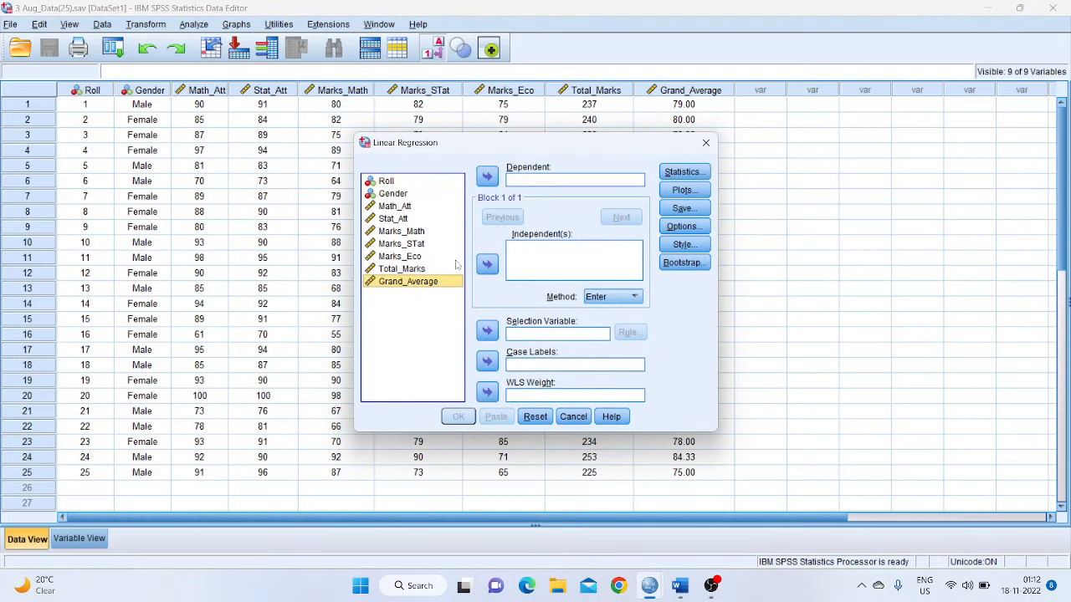
click(495, 178)
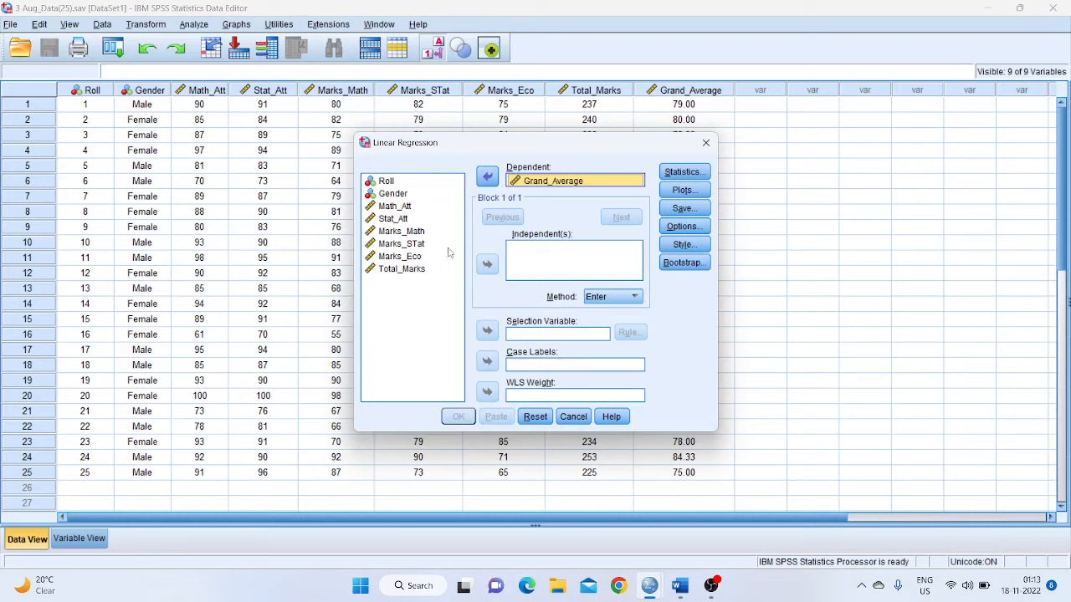
Add Math_Att, Stat_Att, Marks_Math and Marks_STat as independent variables and run the regression
click(555, 251)
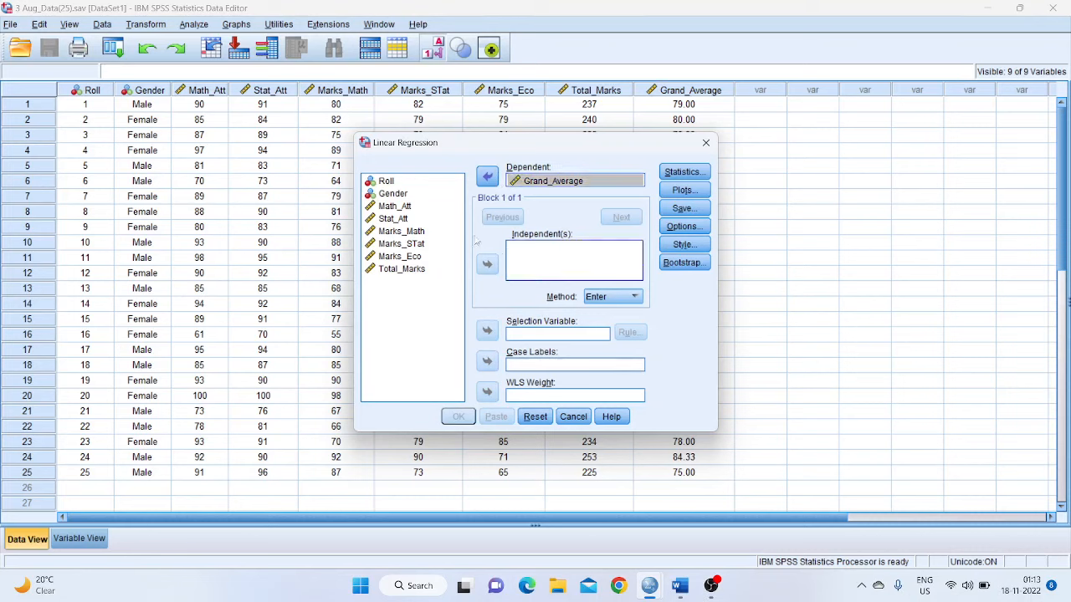
click(406, 206)
shift+click(398, 219)
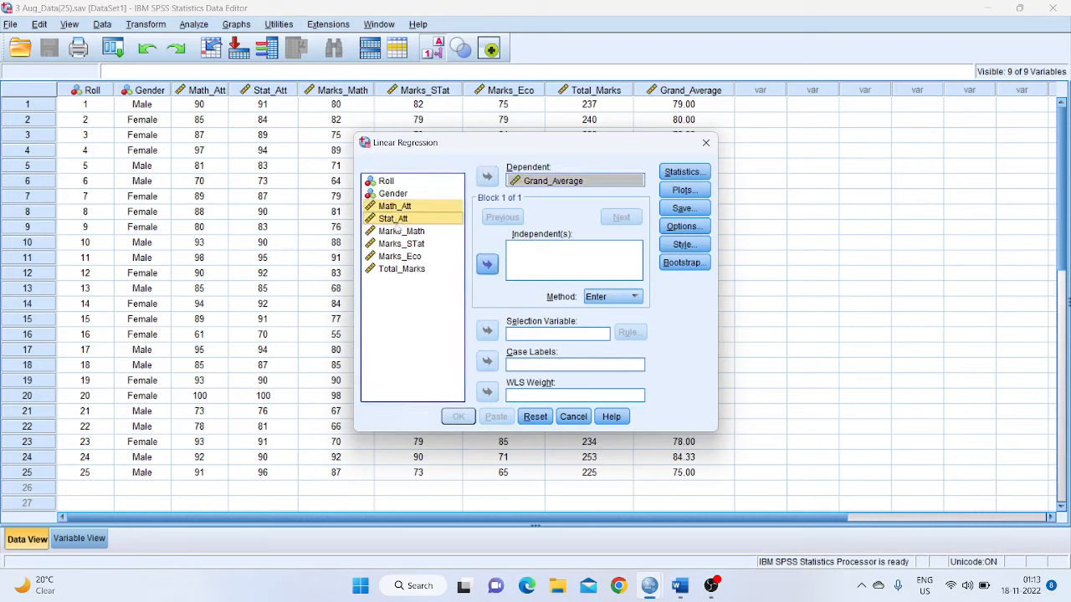
shift+click(400, 231)
shift+click(402, 243)
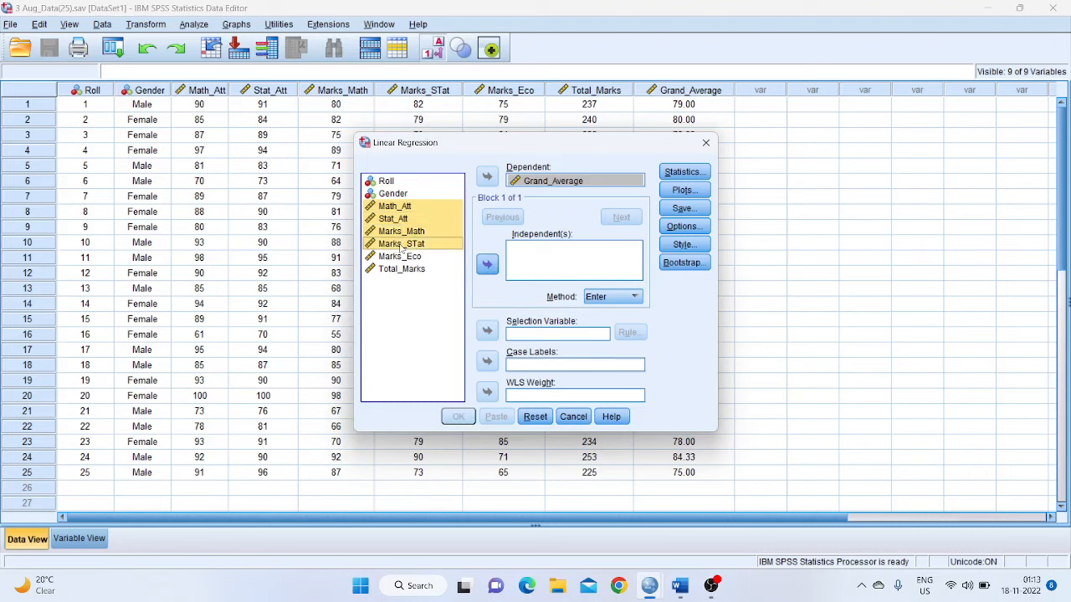
click(485, 266)
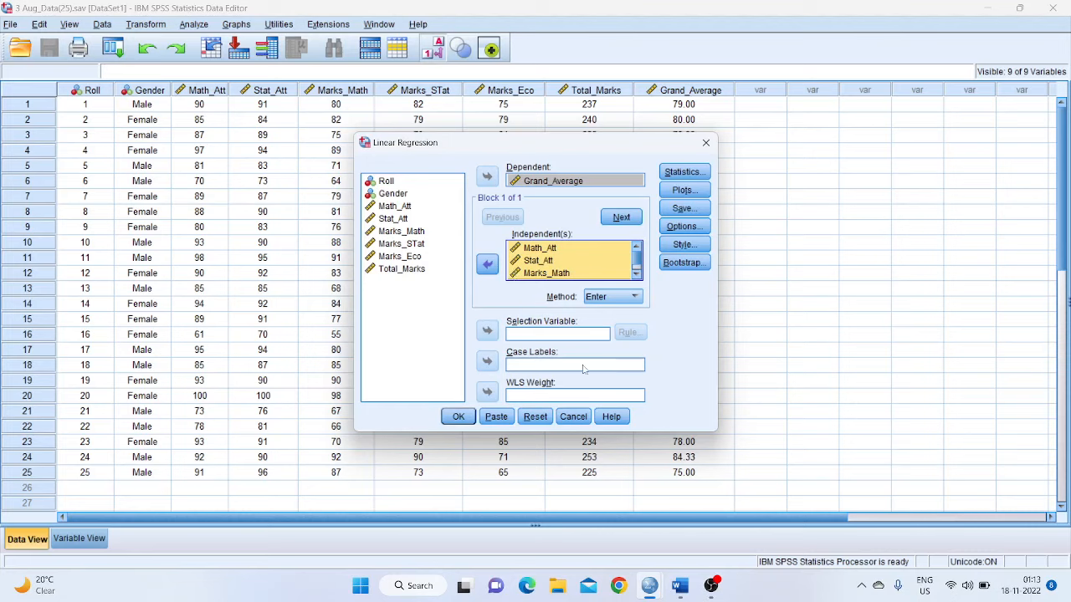
click(457, 416)
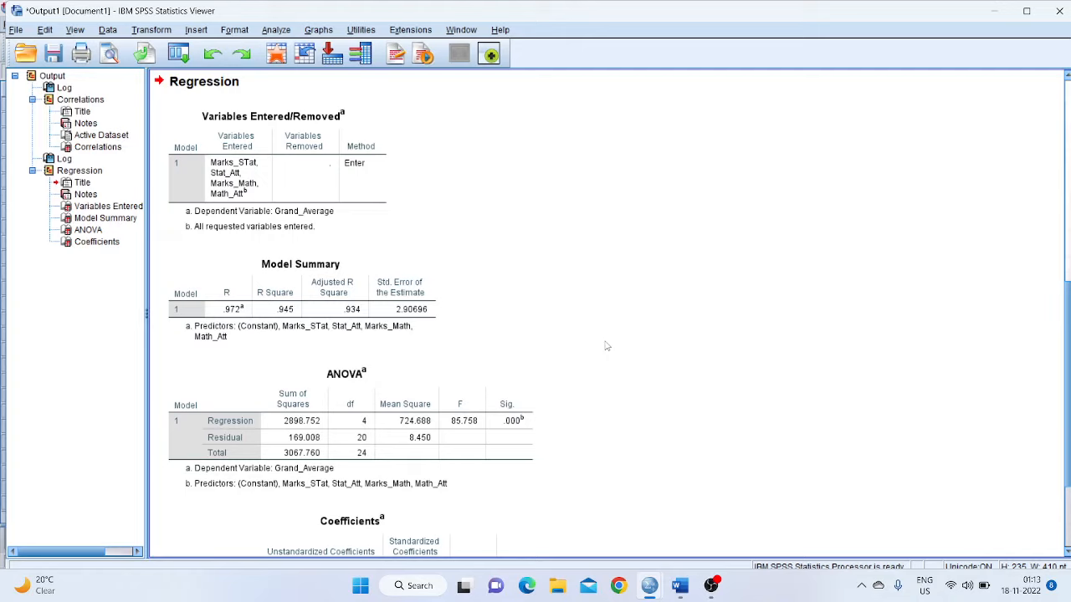
Examine the regression output, including the Model Summary, ANOVA and Coefficients tables
scroll(618, 349, down, 3)
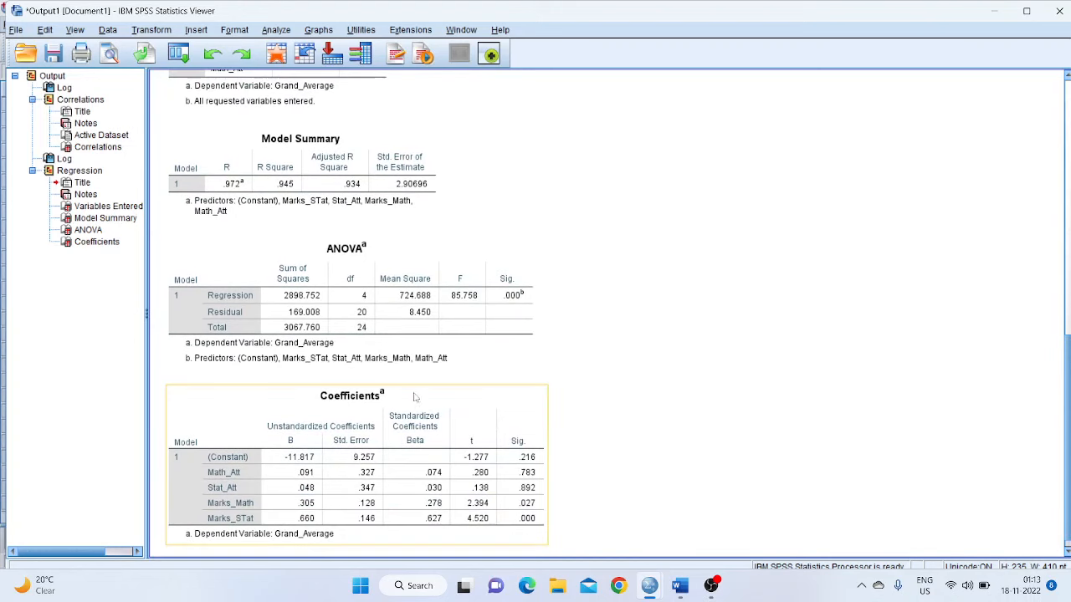
scroll(372, 257, up, 2)
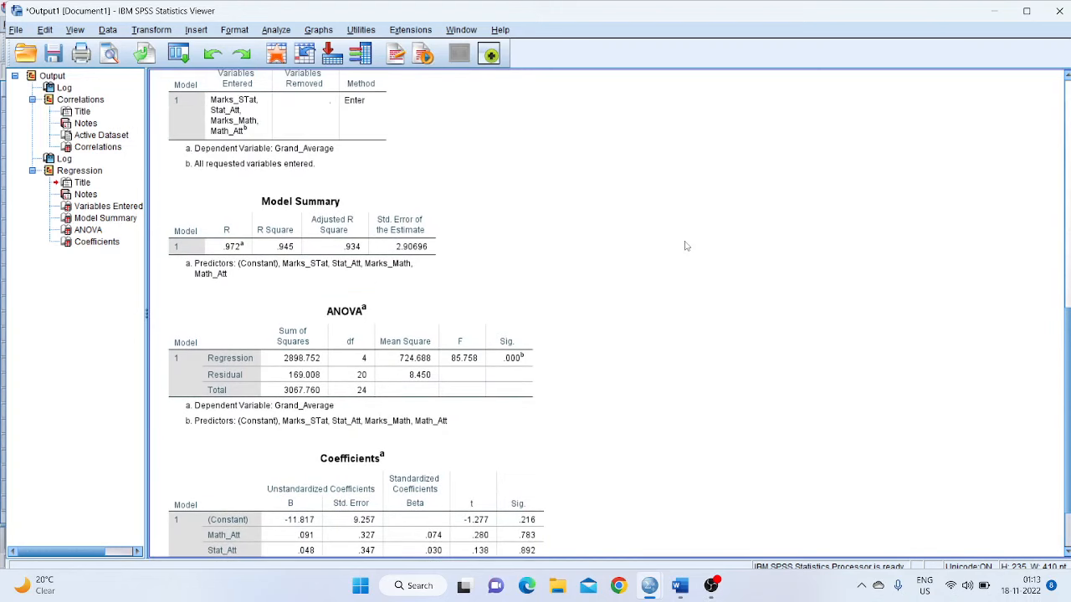
scroll(686, 270, up, 2)
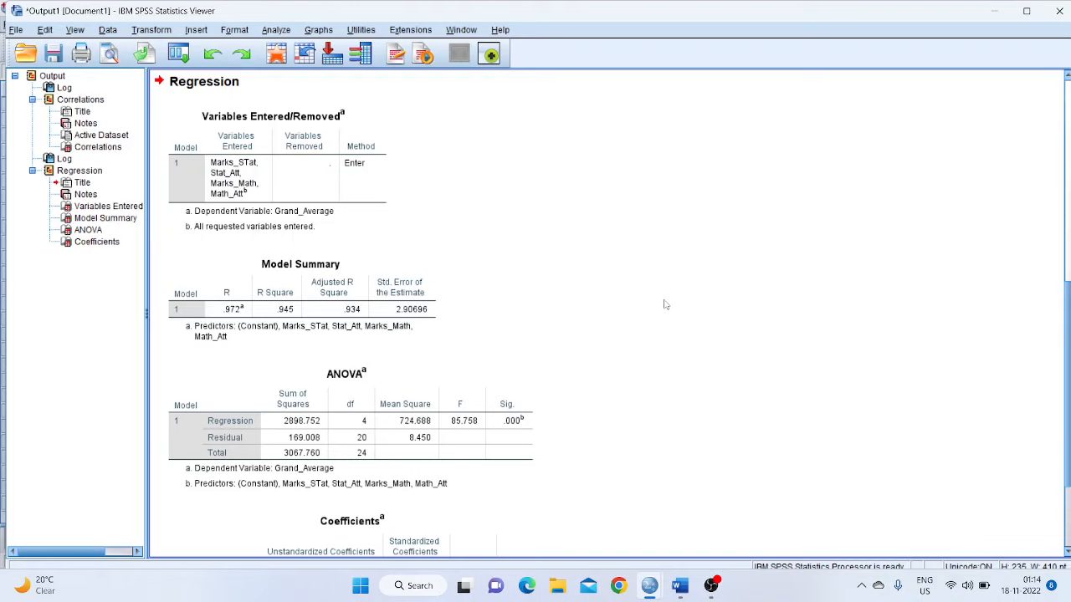
scroll(649, 351, down, 3)
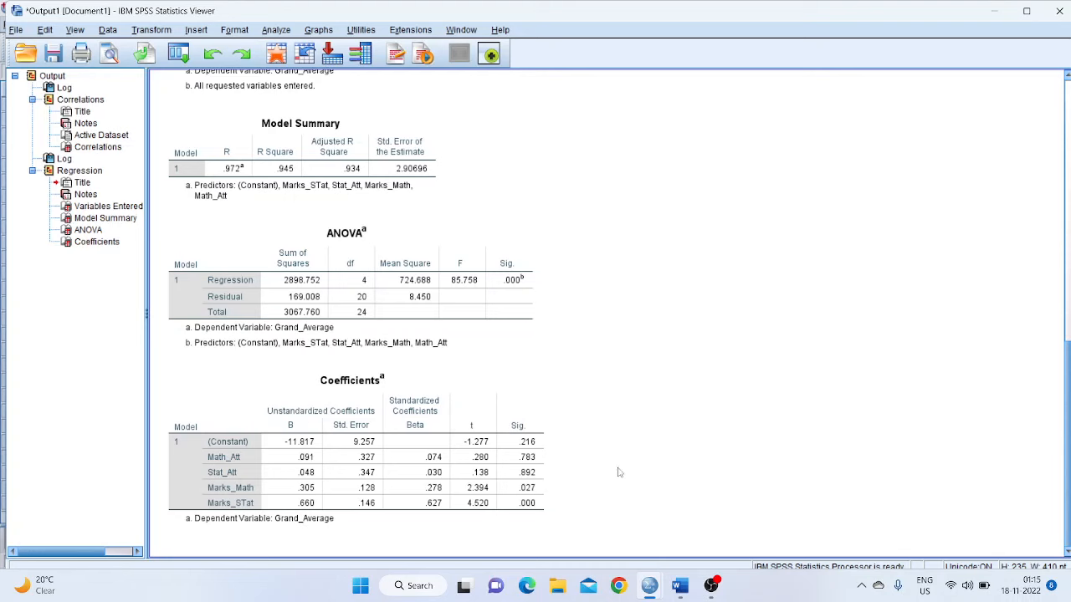
scroll(643, 469, up, 1)
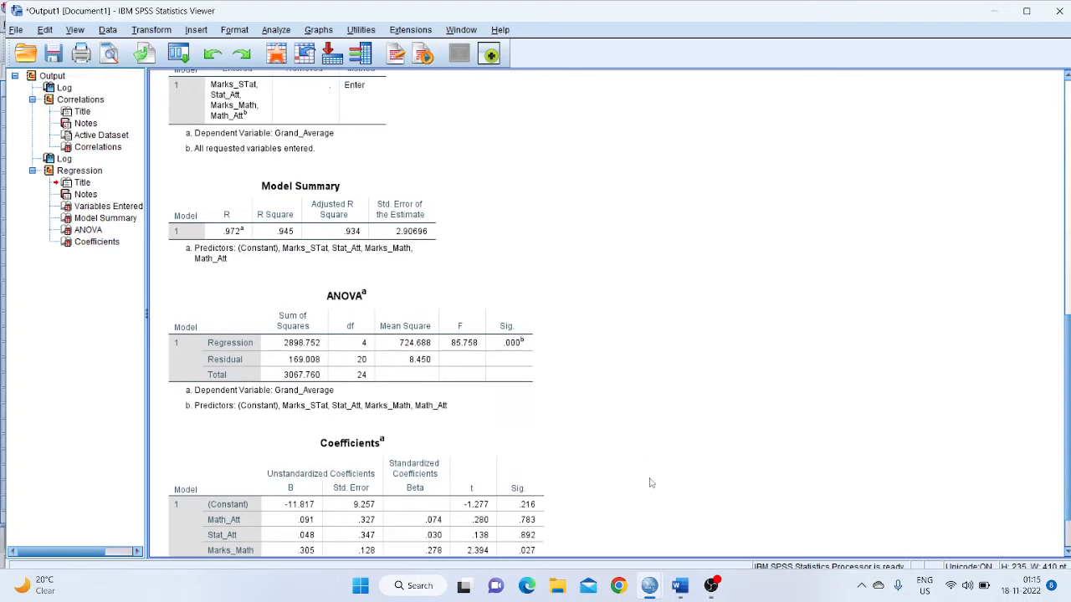
scroll(648, 485, down, 1)
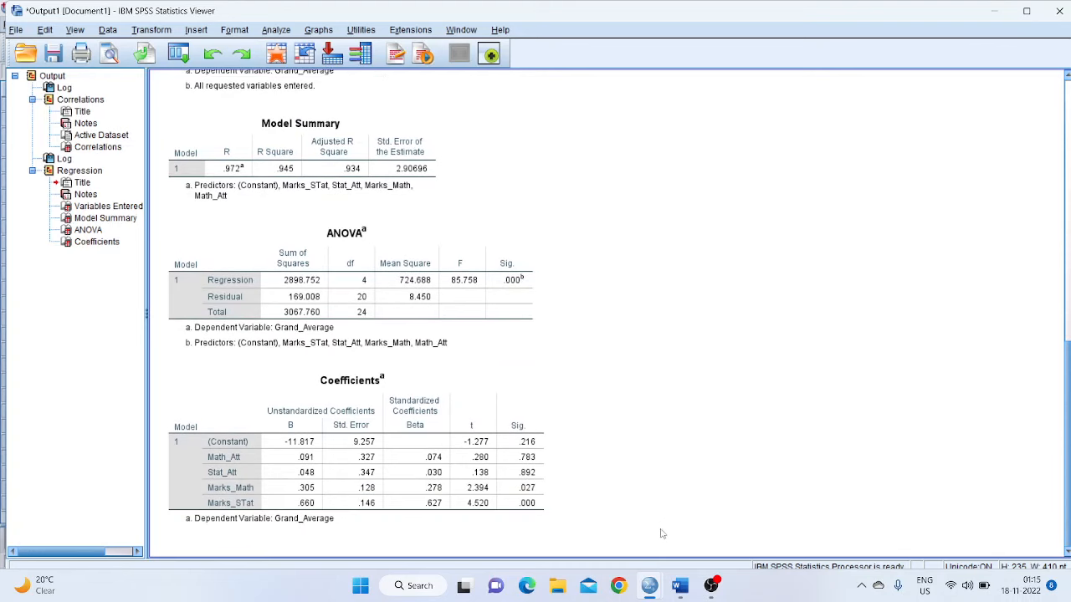
Switch to the Word document and add a centred heading "Regression Analysis" below the correlation interpretation
click(679, 586)
scroll(436, 437, down, 2)
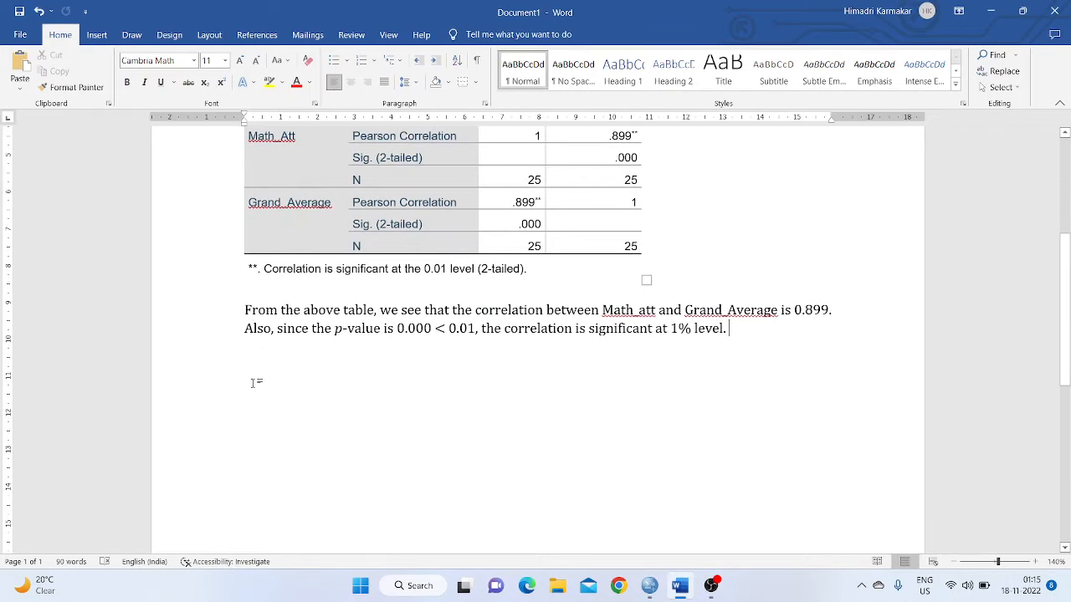
key(Return)
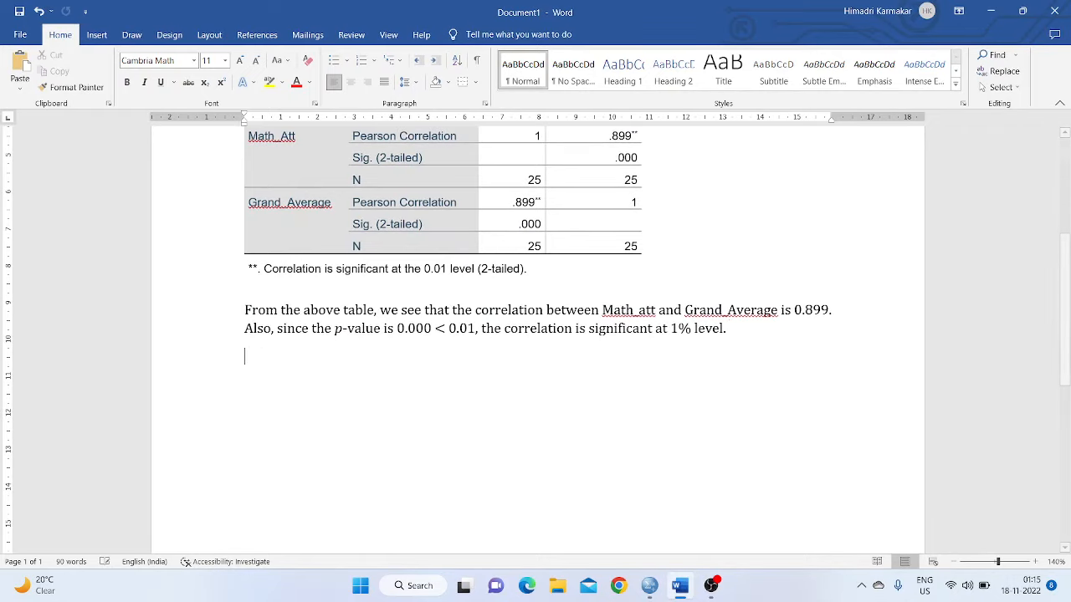
click(351, 84)
key(Return)
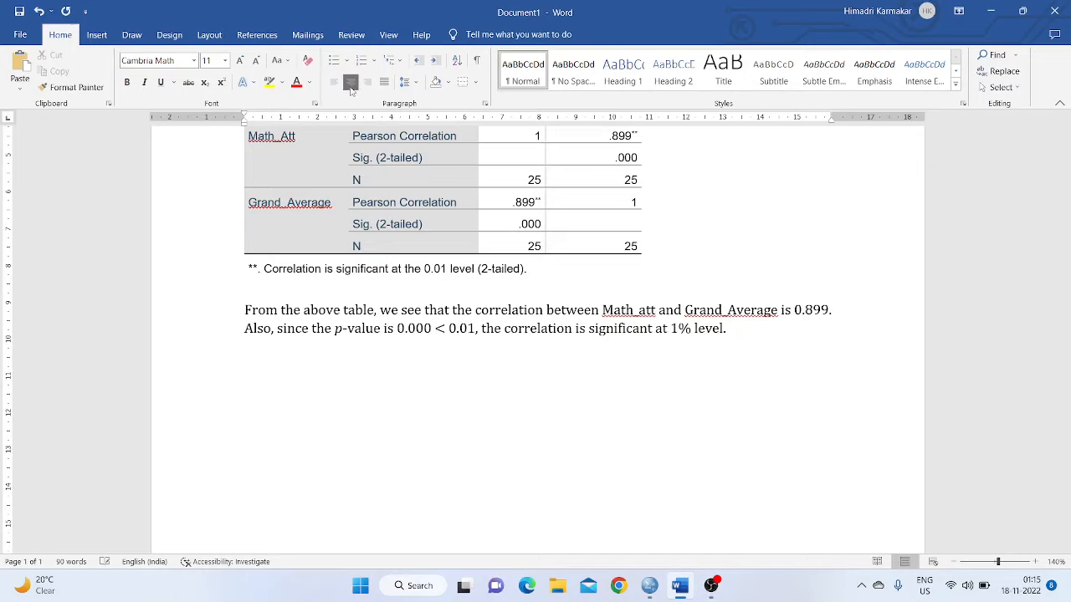
text(Regression Anals)
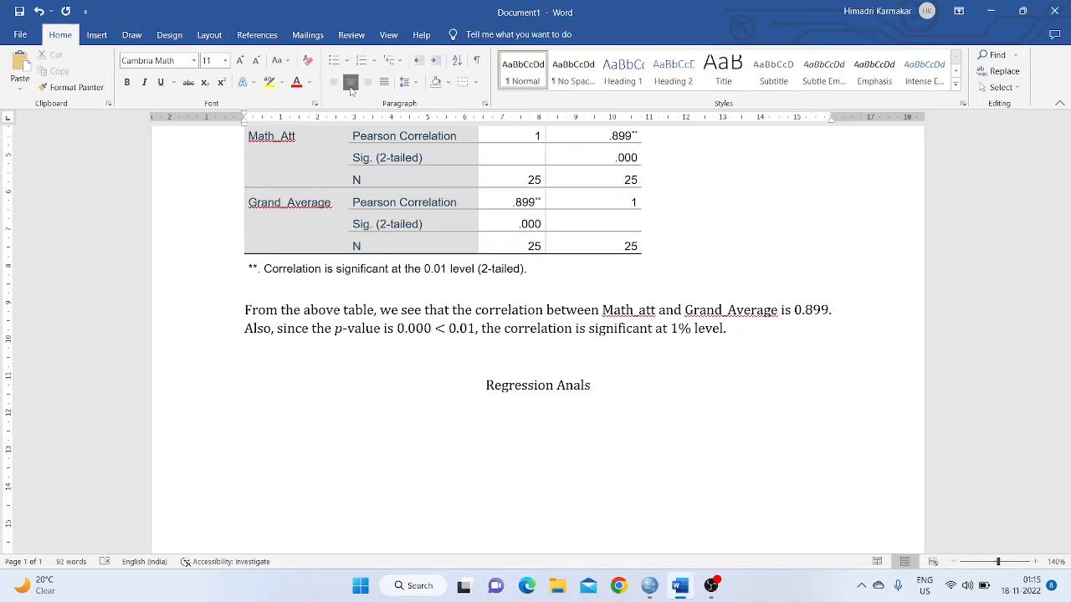
key(BackSpace)
text(ysis)
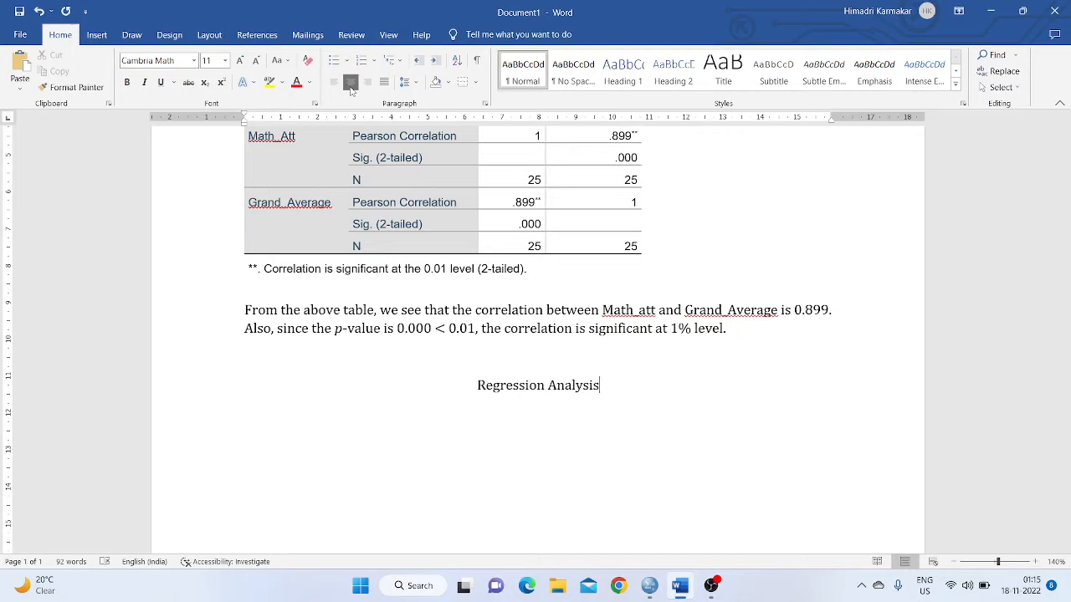
Underline the "Regression Analysis" heading
key(shift+Left)
key(shift+Left)
key(shift+Left)
key(shift+Left)
key(shift+Left)
key(shift+Left)
key(shift+Left)
key(shift+Left)
key(shift+Left)
key(shift+Left)
key(shift+Left)
key(shift+Left)
key(shift+Left)
key(shift+Left)
key(shift+Left)
key(shift+Left)
key(shift+Left)
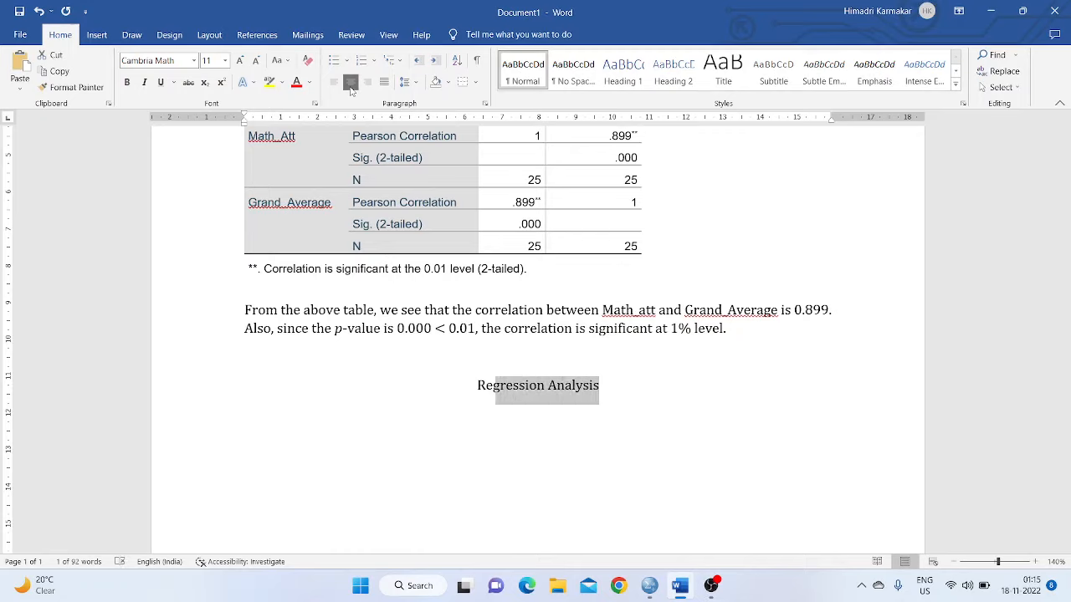
key(shift+Left)
key(shift+Left)
key(ctrl+u)
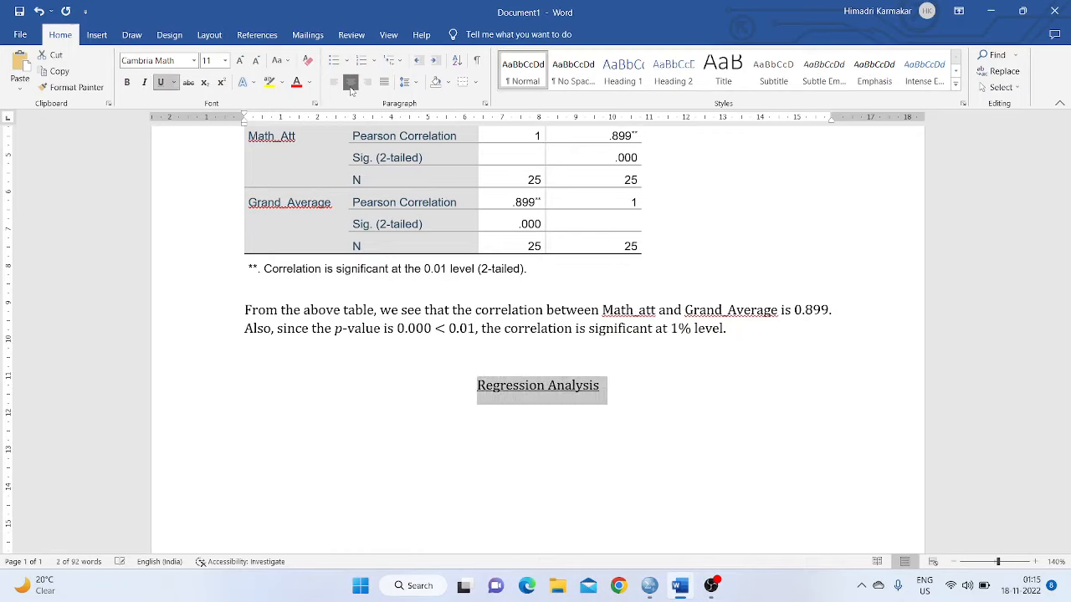
Add a left-aligned line without underline below the heading reading "Dependent Variable (DV): Grand_Average"
key(Right)
key(Return)
key(ctrl+l)
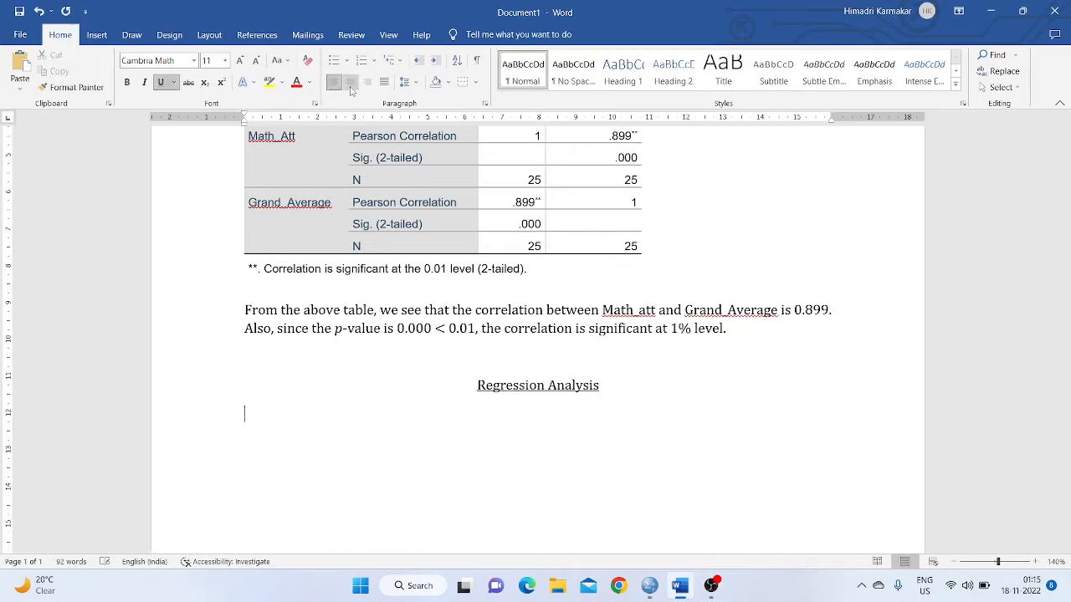
key(ctrl+u)
text(Dependent V)
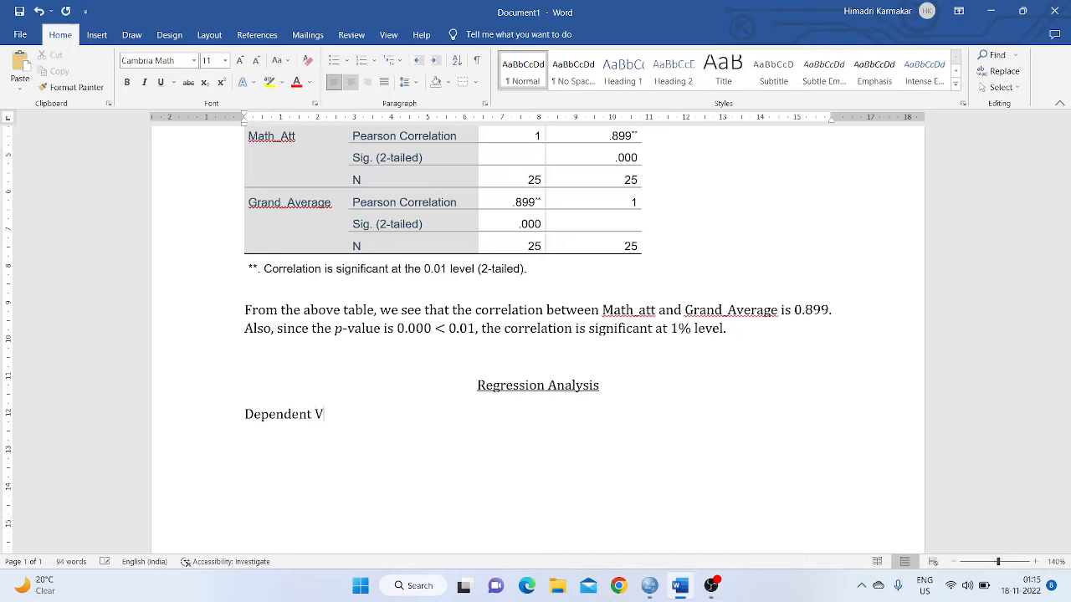
text(ariable (DV): Gran)
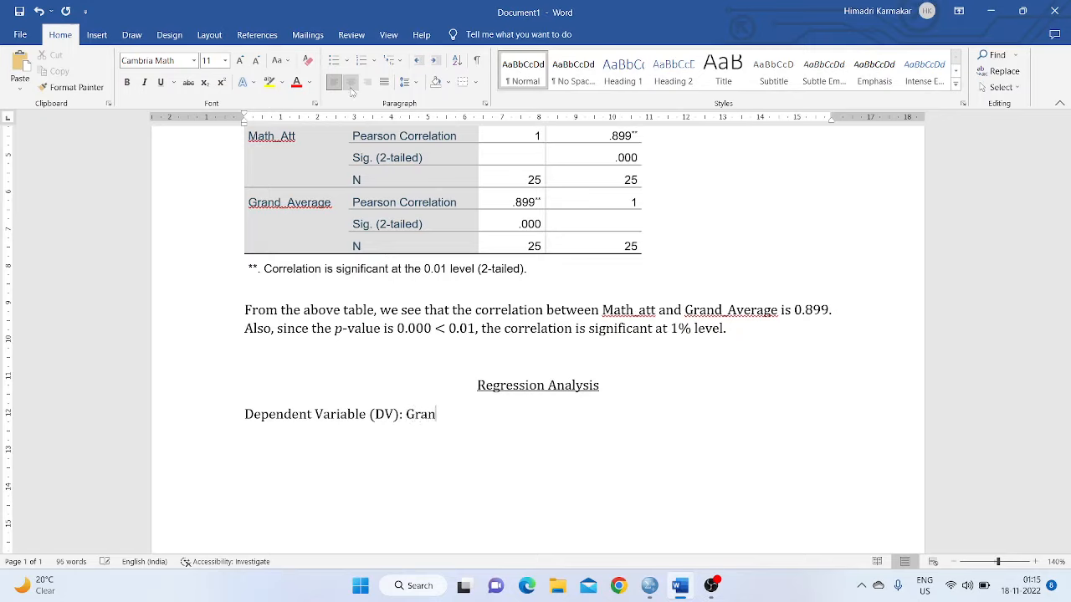
text(d_Average)
key(Return)
Add the line "Independent Variables (IV): Math_Att, Stat_Att, Math_Marks, Marks_Stat" below the dependent variable
text(I)
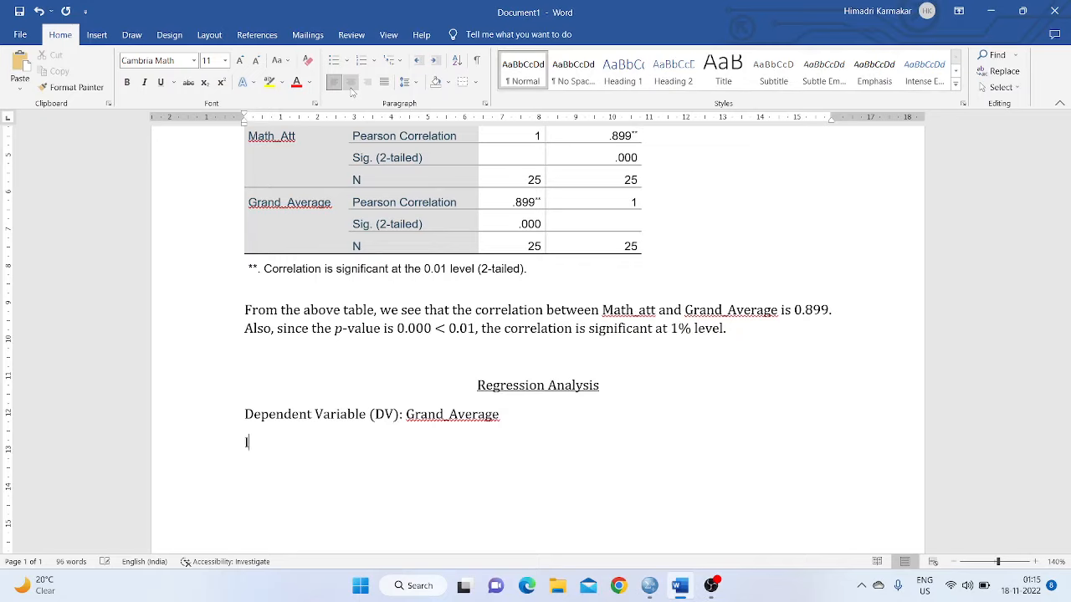
text(ndependnet)
key(BackSpace)
key(BackSpace)
key(BackSpace)
key(BackSpace)
text(ent Varia)
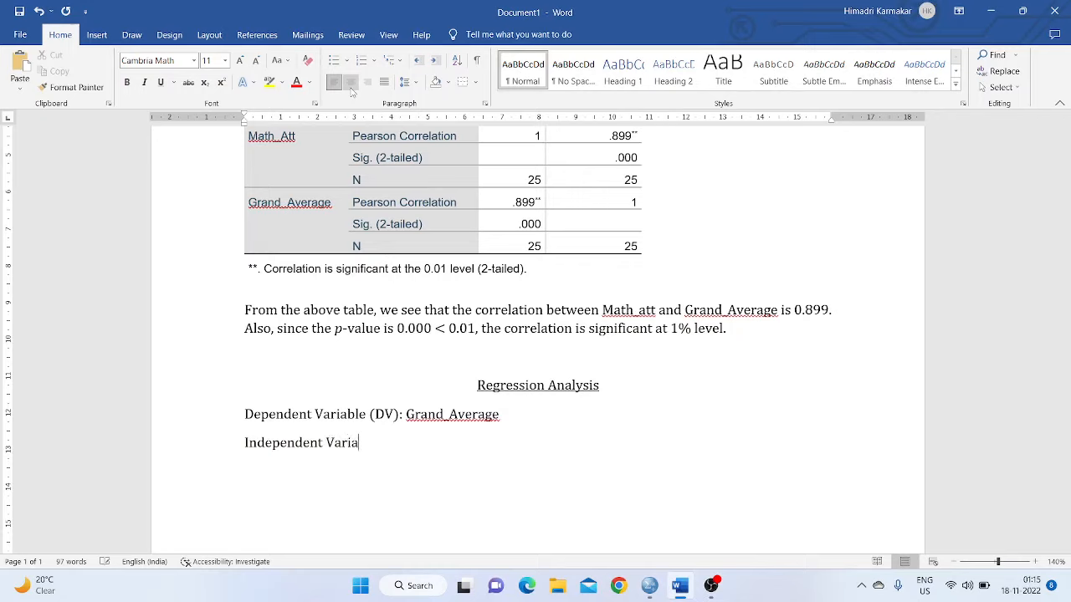
text(bles (IV):)
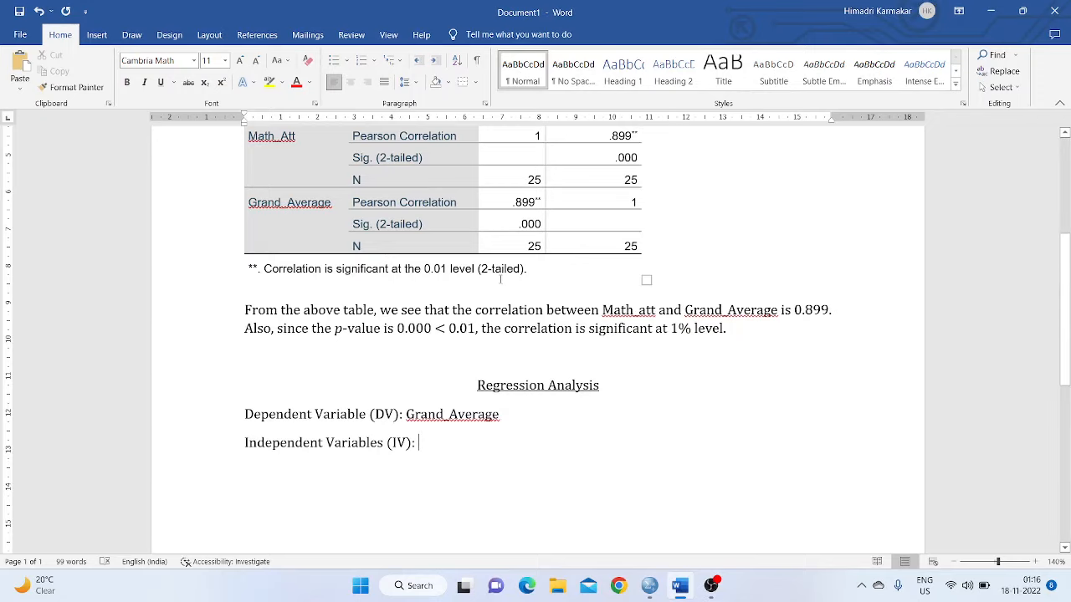
scroll(493, 261, up, 3)
scroll(494, 261, down, 2)
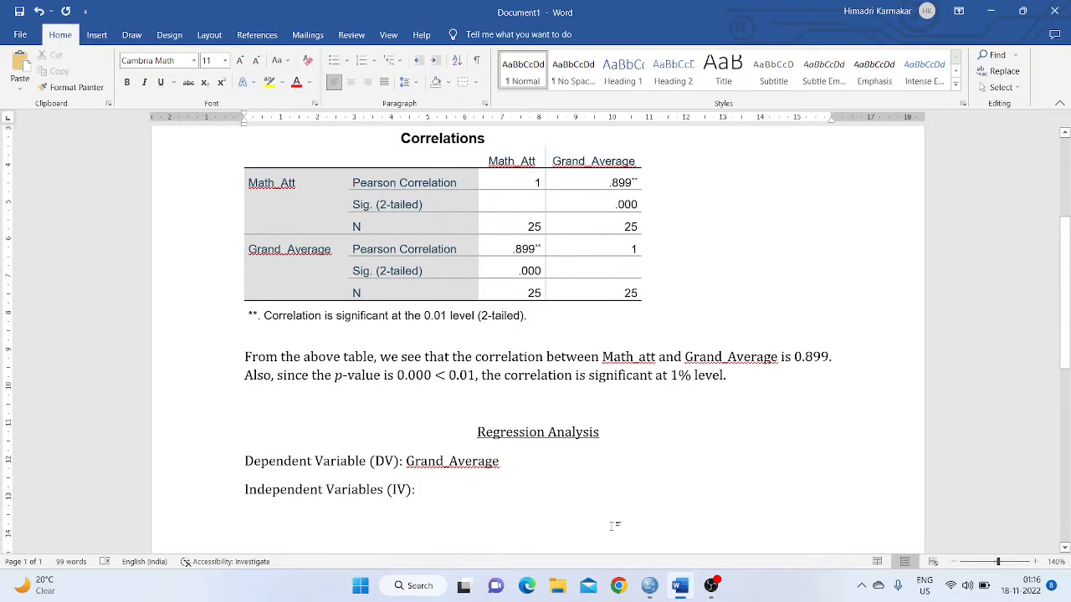
text(Math_A)
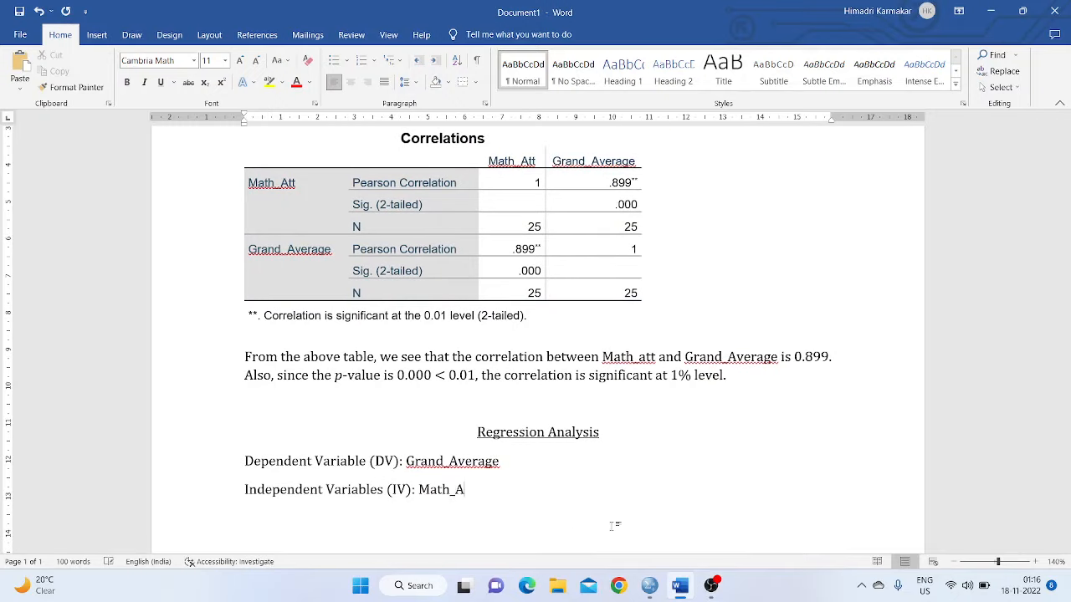
text(tt, Stat_Att, Ma)
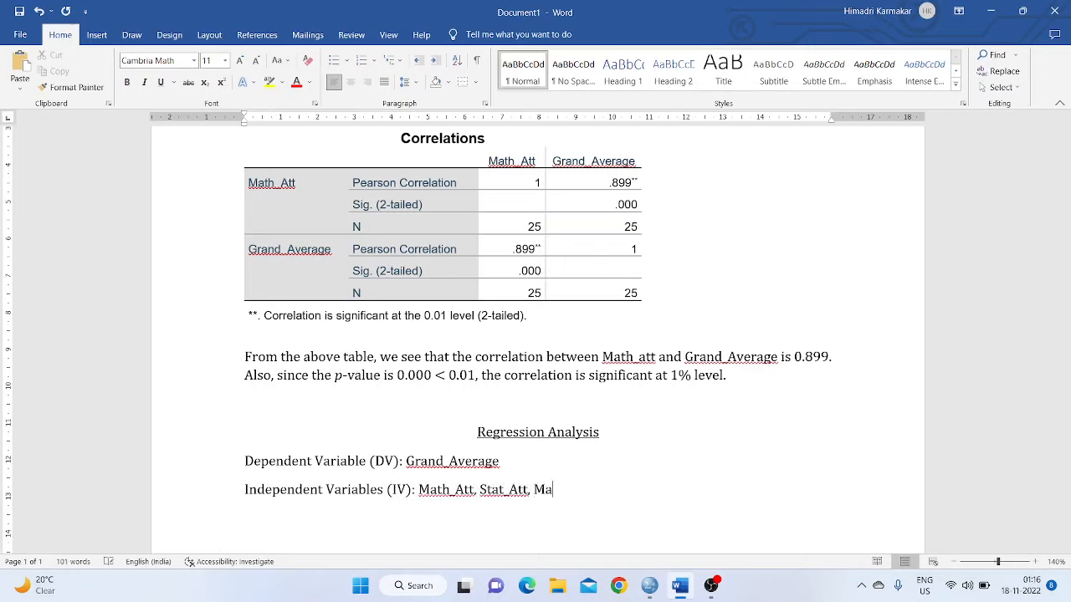
text(th_Marks, Marks)
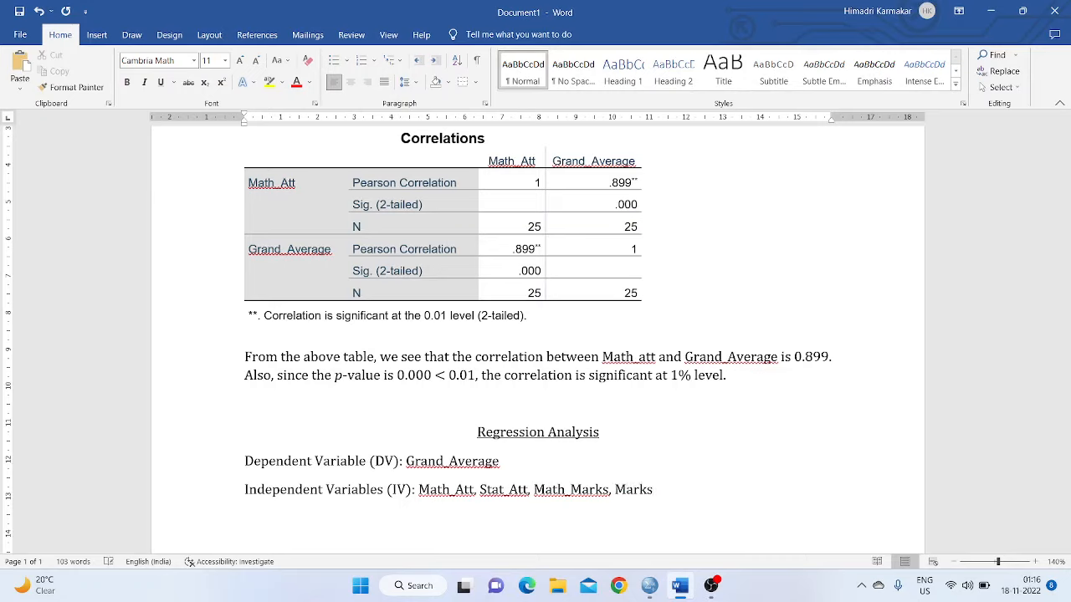
text(_Stat)
key(Return)
Copy the Model Summary table from the SPSS output and paste it into the Word document below the independent variables line
scroll(700, 476, down, 4)
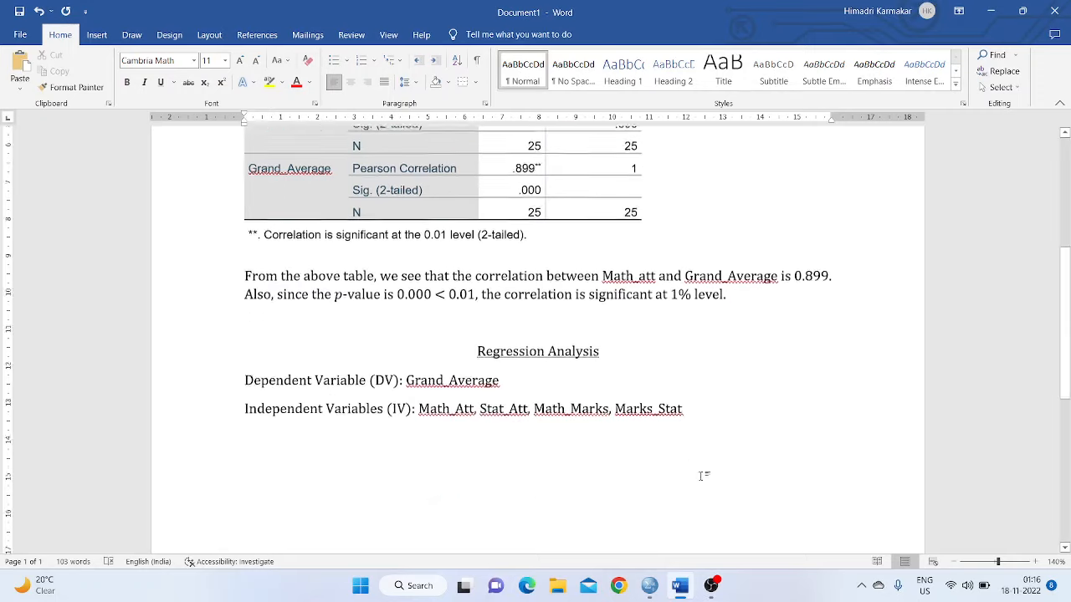
key(alt+Tab)
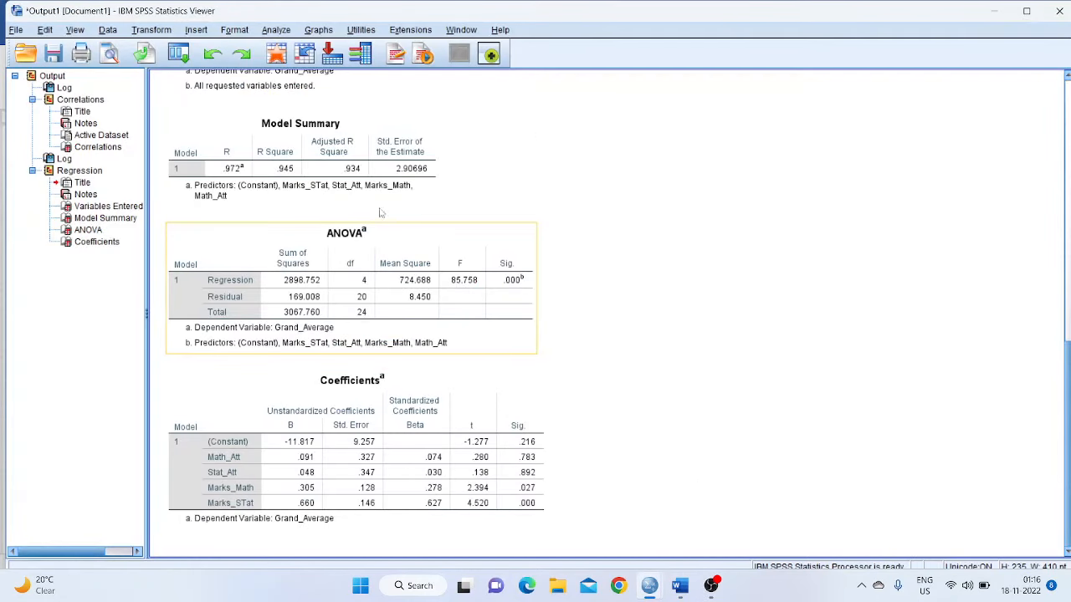
click(414, 177)
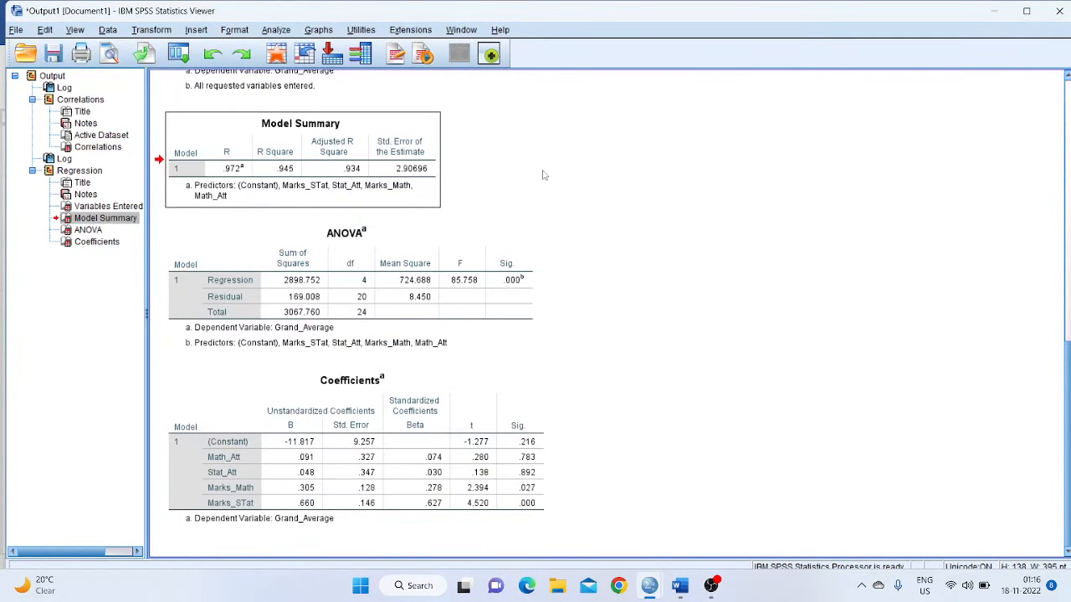
key(alt+Tab)
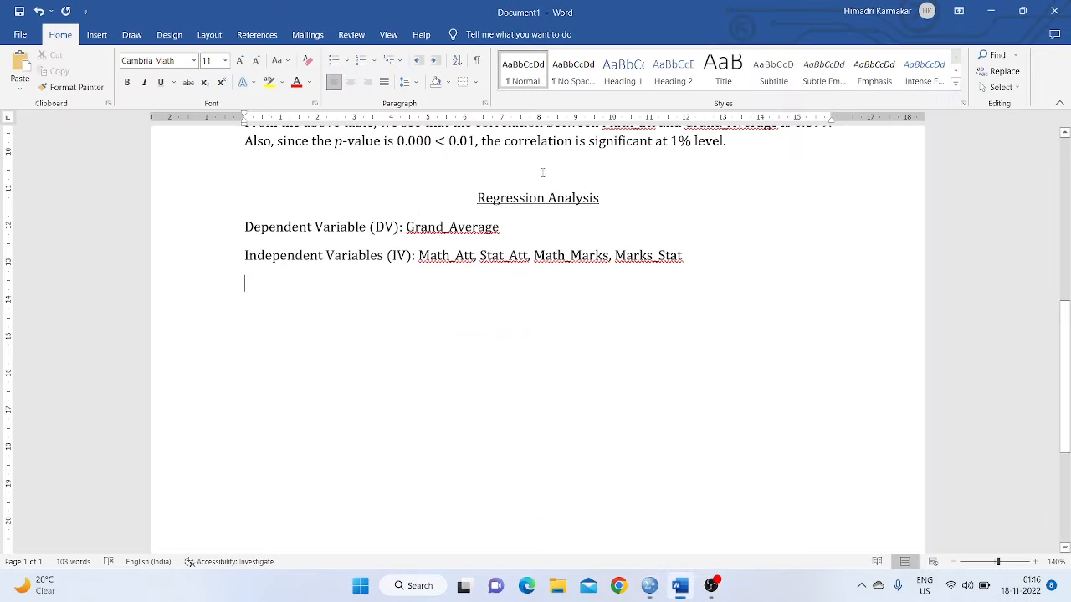
key(ctrl+v)
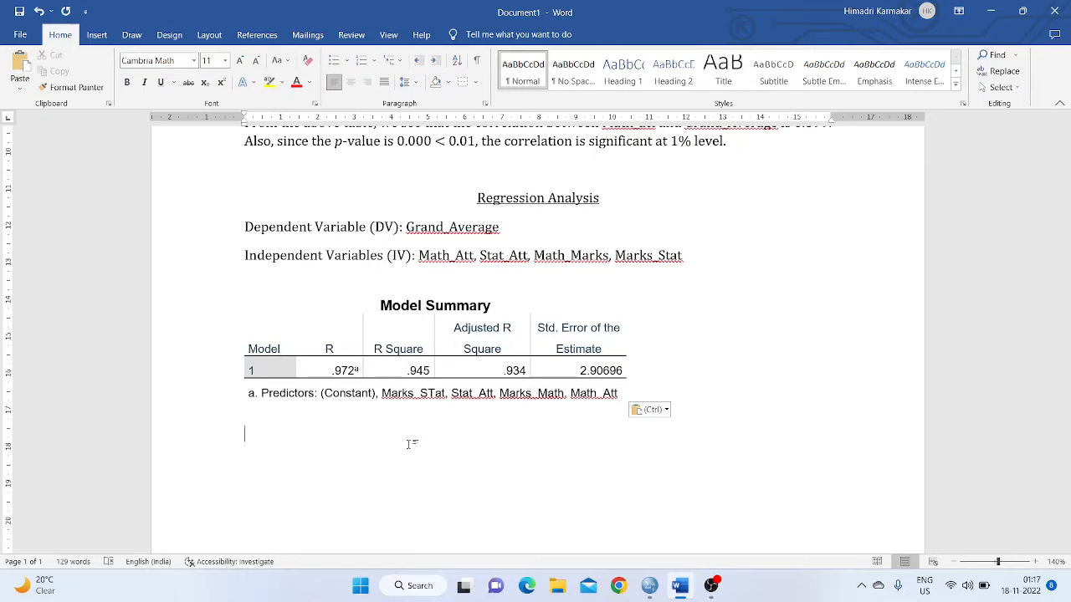
Write "From the above table, R = 0.972, which is the multiple correlation coefficient." below the Model Summary table
text(From)
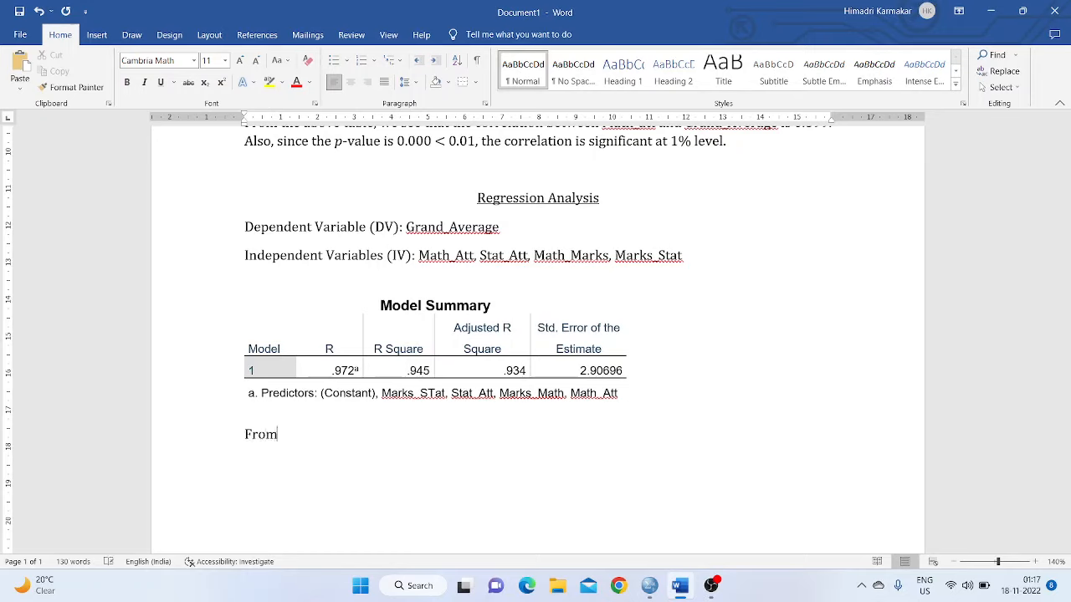
text( the above table, )
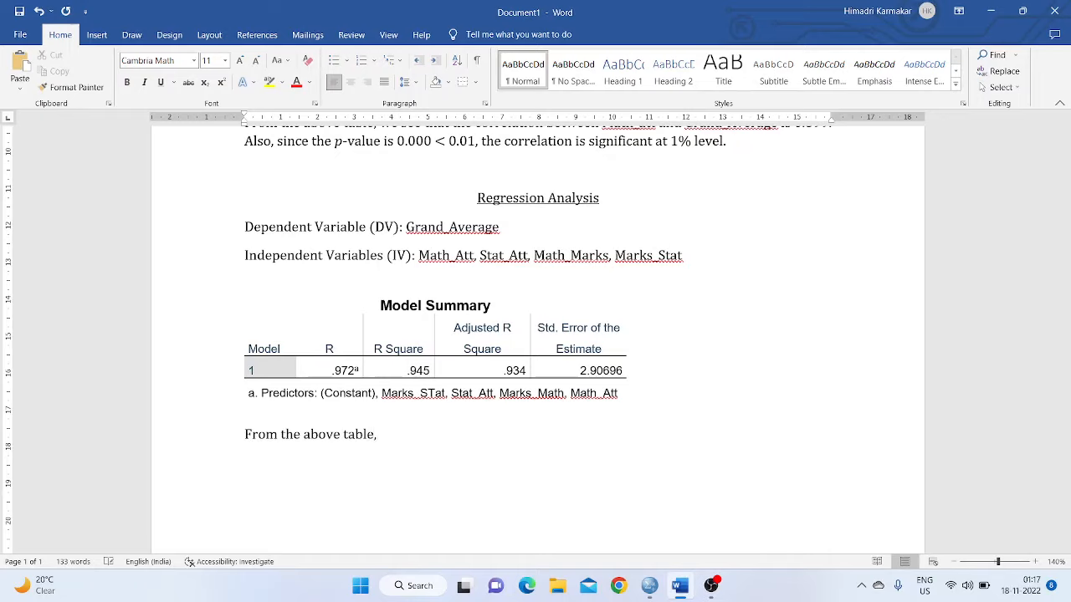
text(R = 0.972, which )
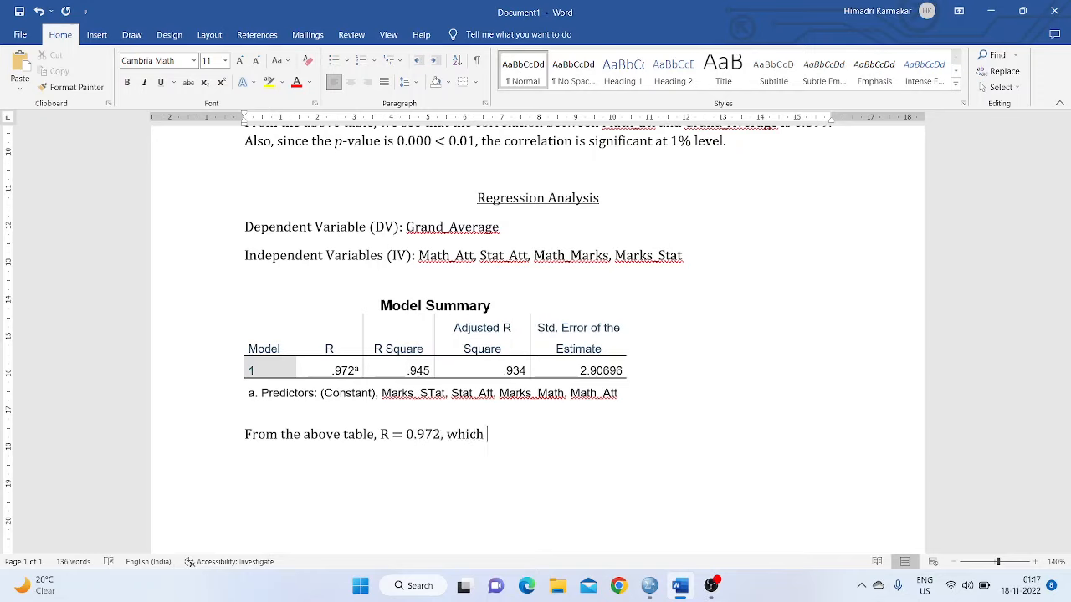
text(is the multiple regres)
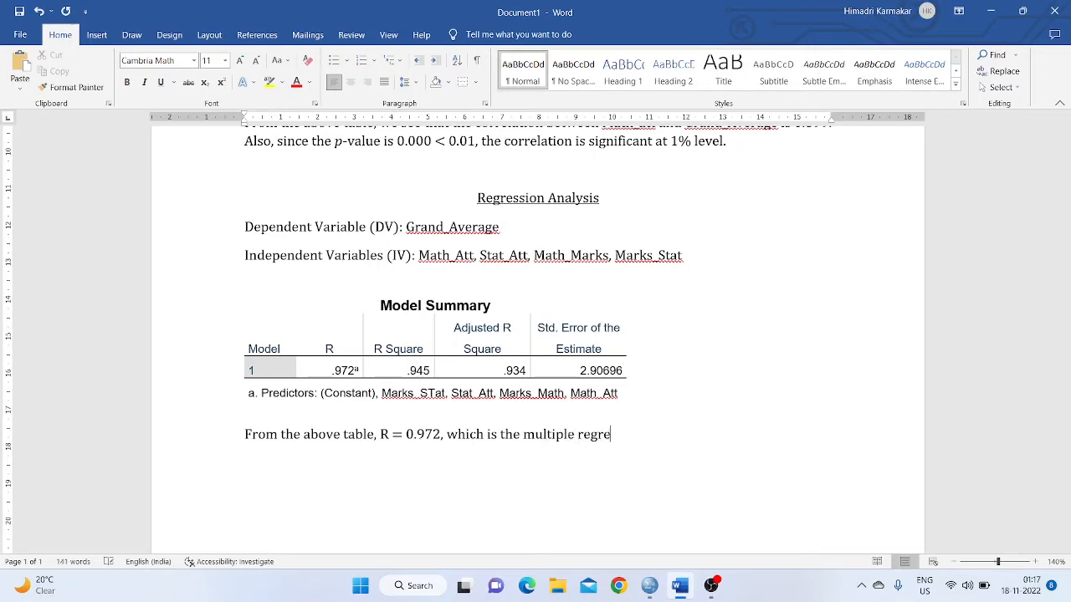
key(BackSpace)
key(BackSpace)
key(BackSpace)
key(BackSpace)
key(BackSpace)
key(BackSpace)
text(correlation coefficient. )
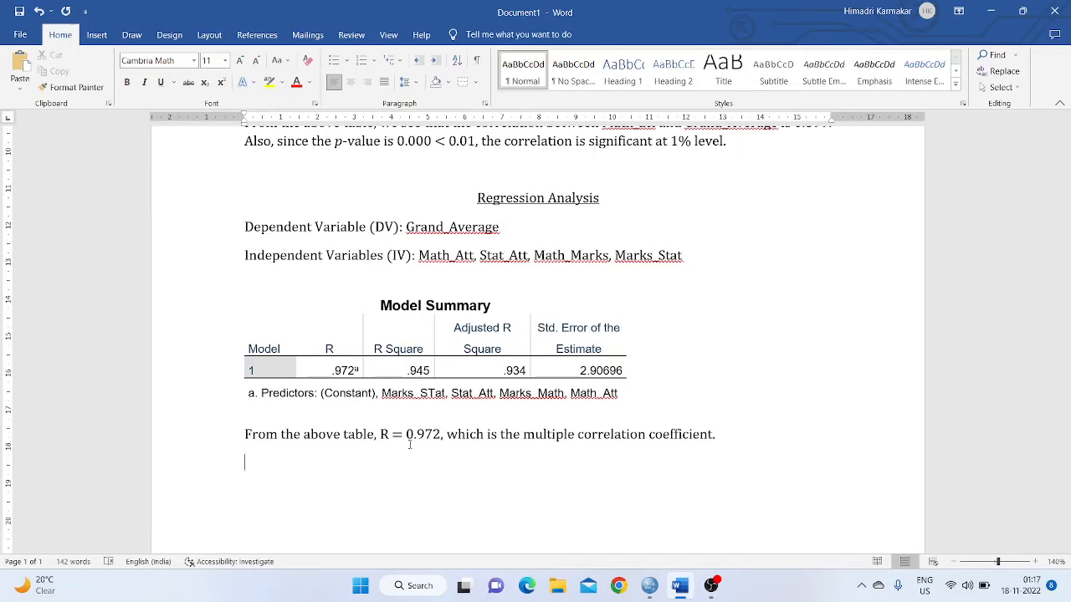
Add the paragraph "The adjusted R square = .945. Therefore, The independent variables are able to predict the dependent variable by 94.5%."
text(The adjusted R)
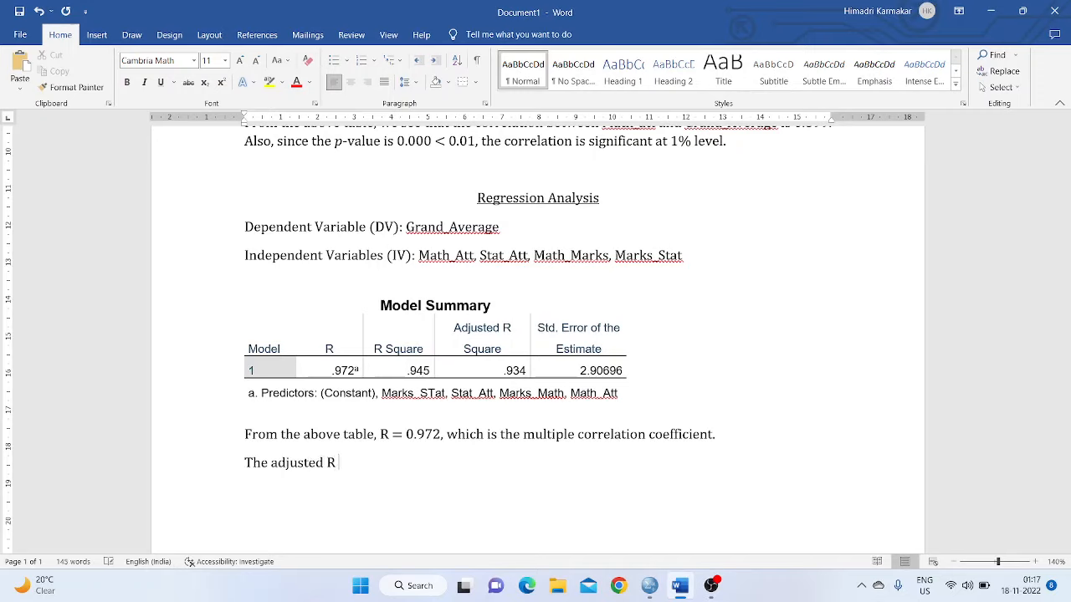
text( square = .945. THere)
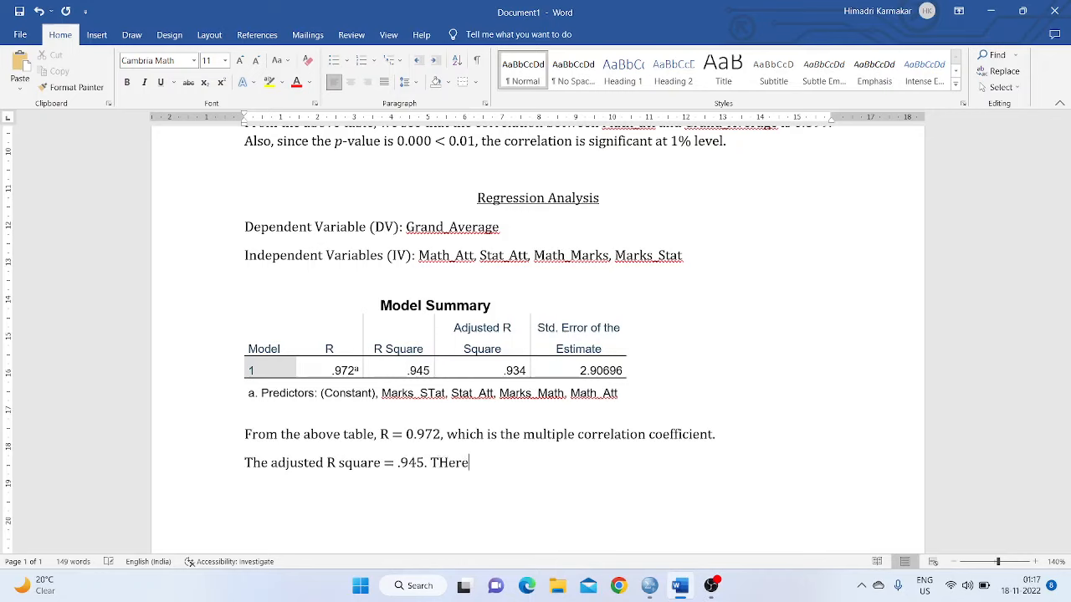
text(fore)
key(BackSpace)
text(,)
text(The i)
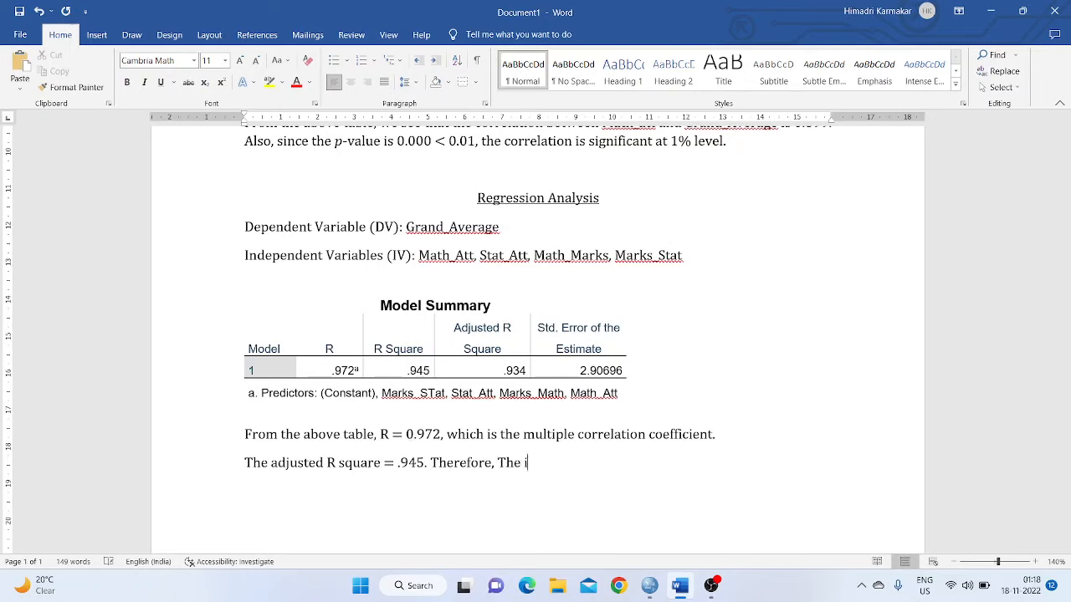
text(ndependent v)
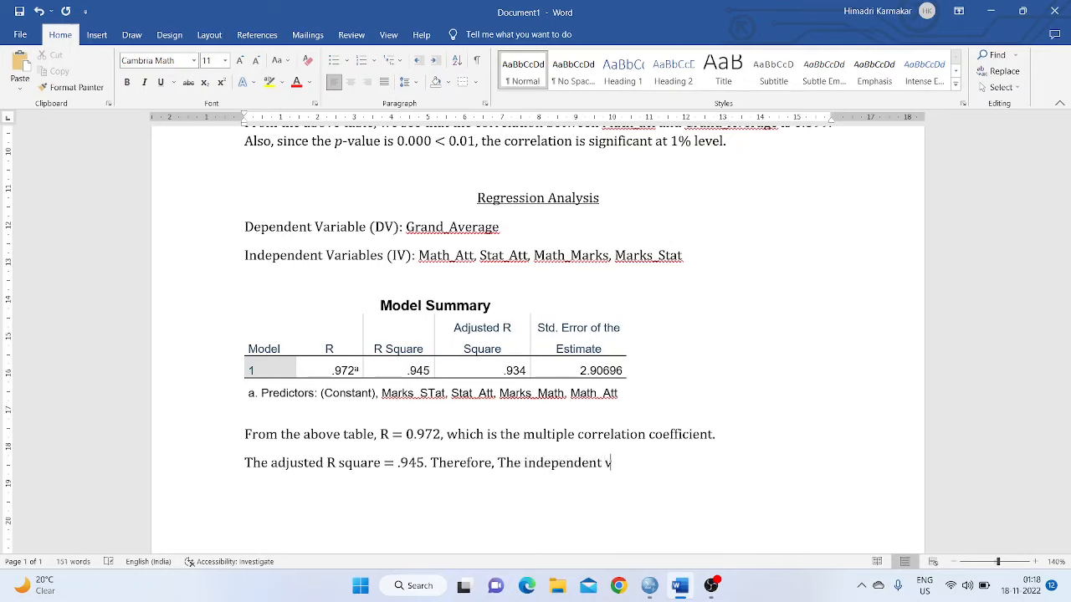
text(ariables are able to )
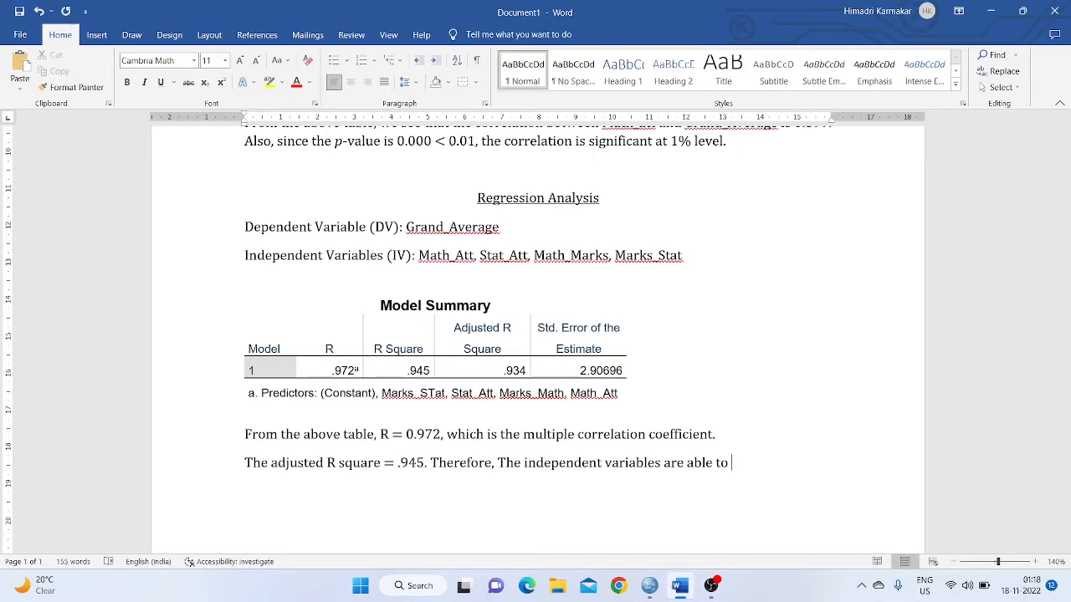
text(predict t)
text(he dependnet)
text( variable )
text(by )
text(94.5)
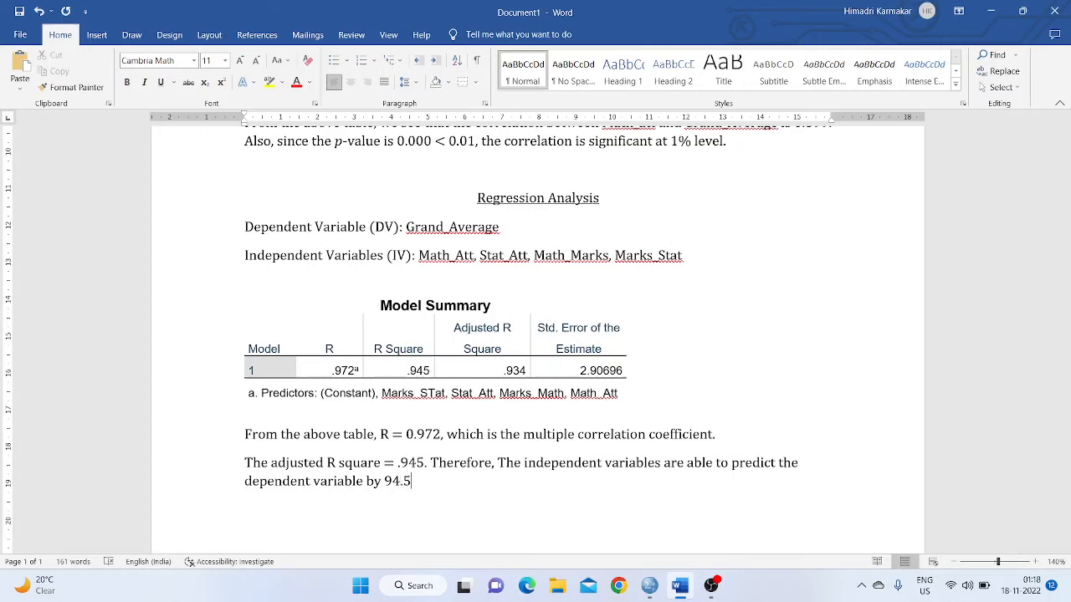
text(%.)
key(Return)
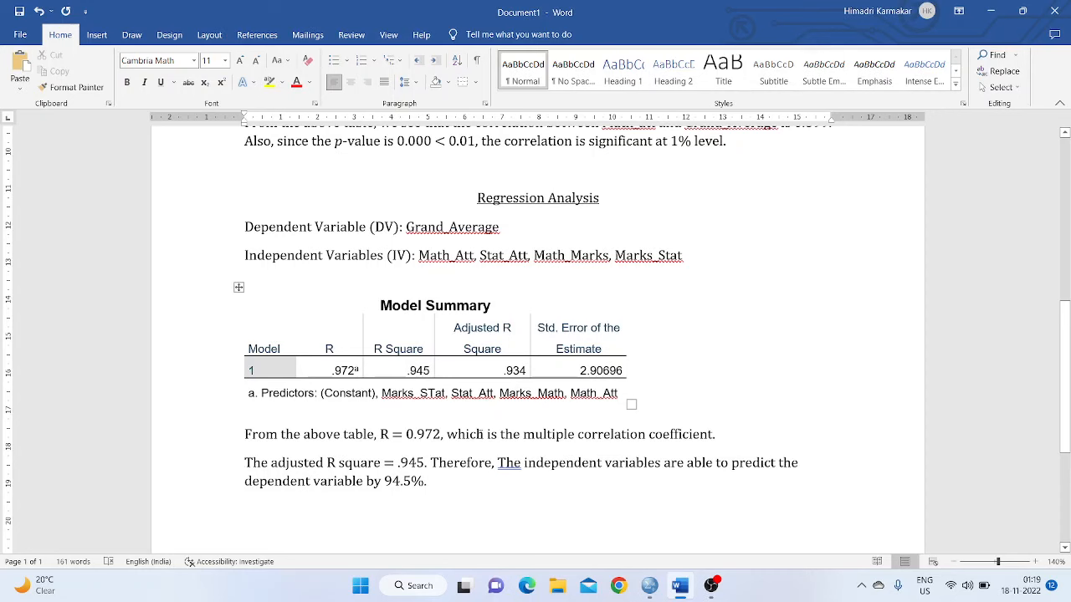
Copy the Coefficients table from the SPSS output and paste it into the Word document below the adjusted R square paragraph
key(alt+Tab)
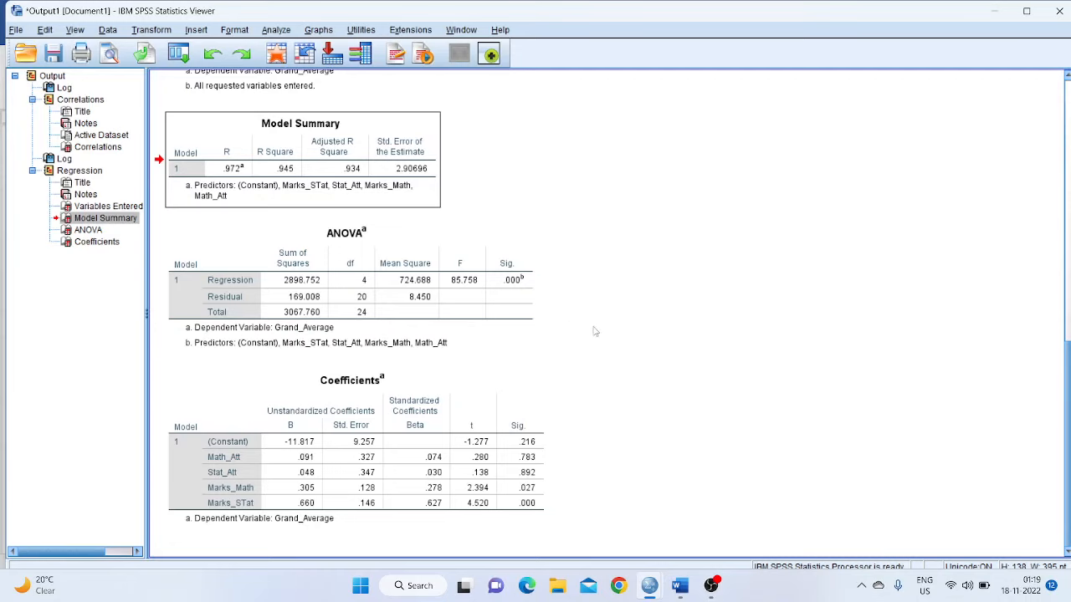
scroll(611, 362, up, 1)
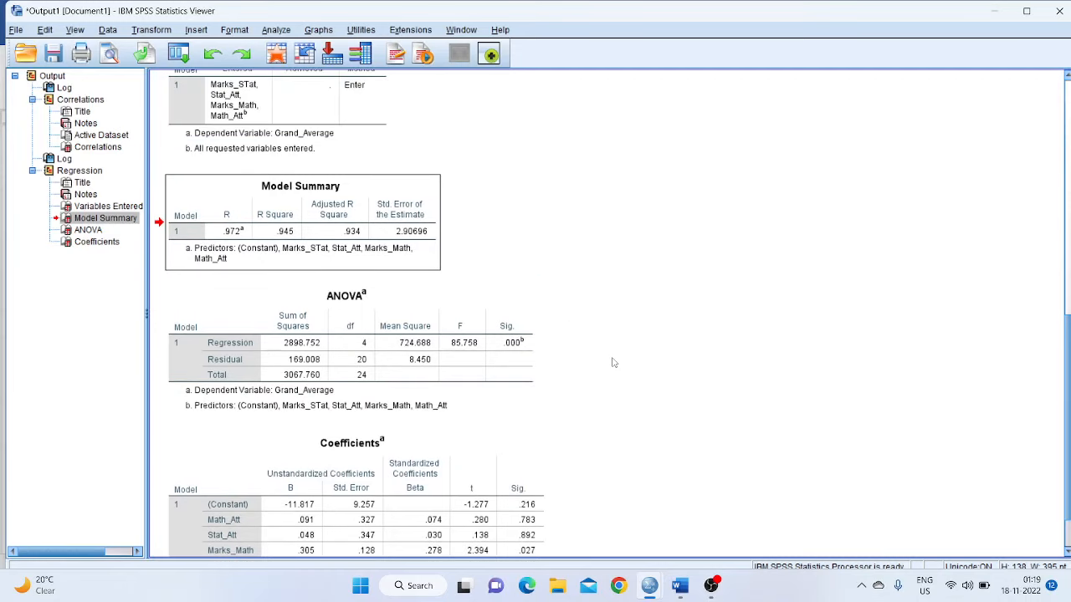
scroll(612, 362, down, 1)
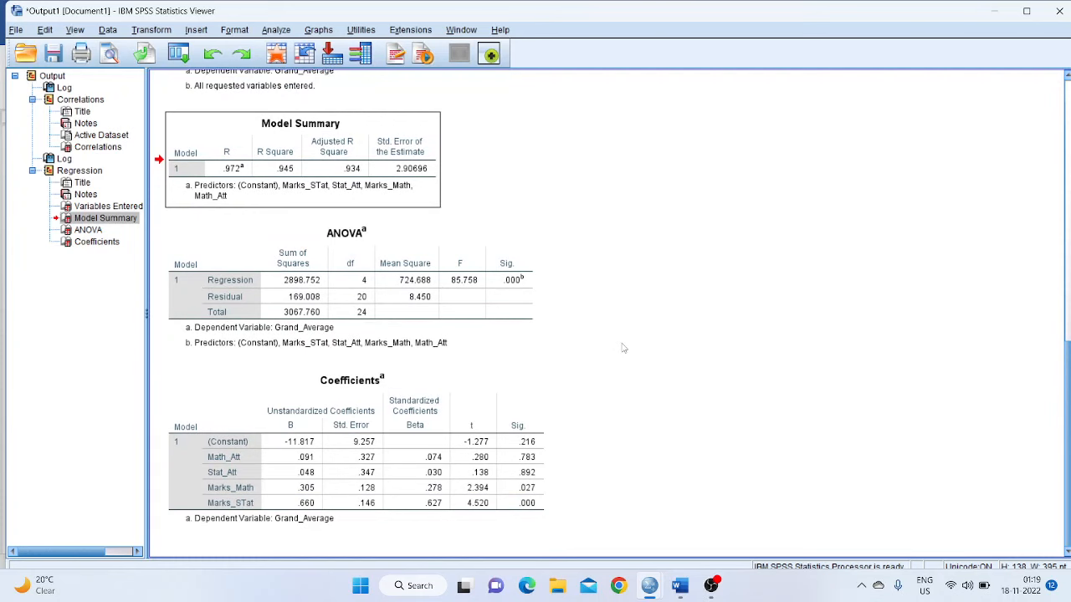
key(alt+Tab)
key(alt+Tab)
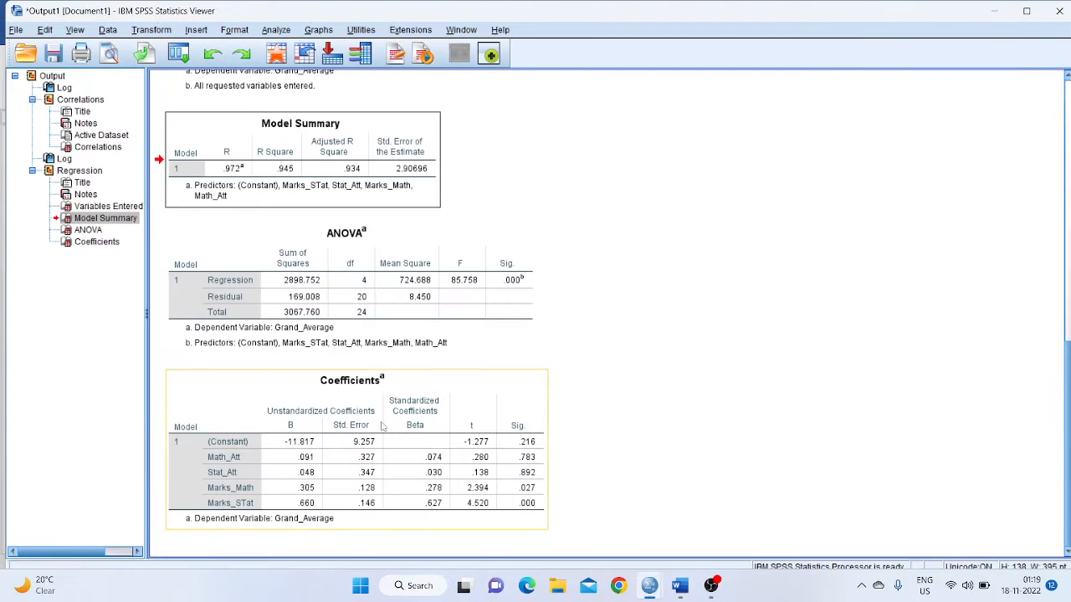
click(585, 420)
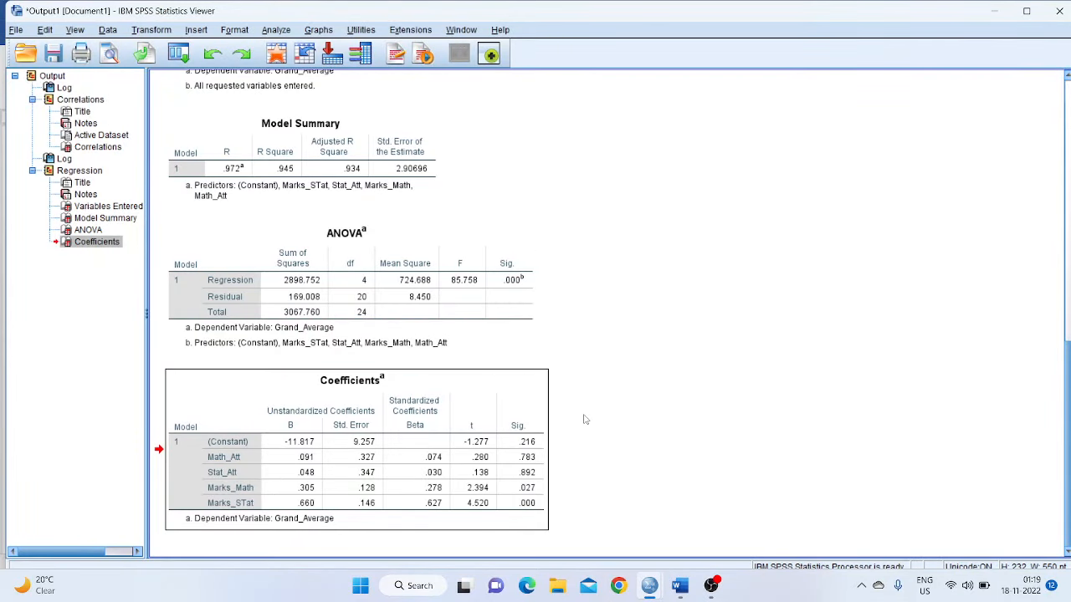
key(ctrl+c)
key(alt+Tab)
scroll(554, 432, down, 2)
key(ctrl+v)
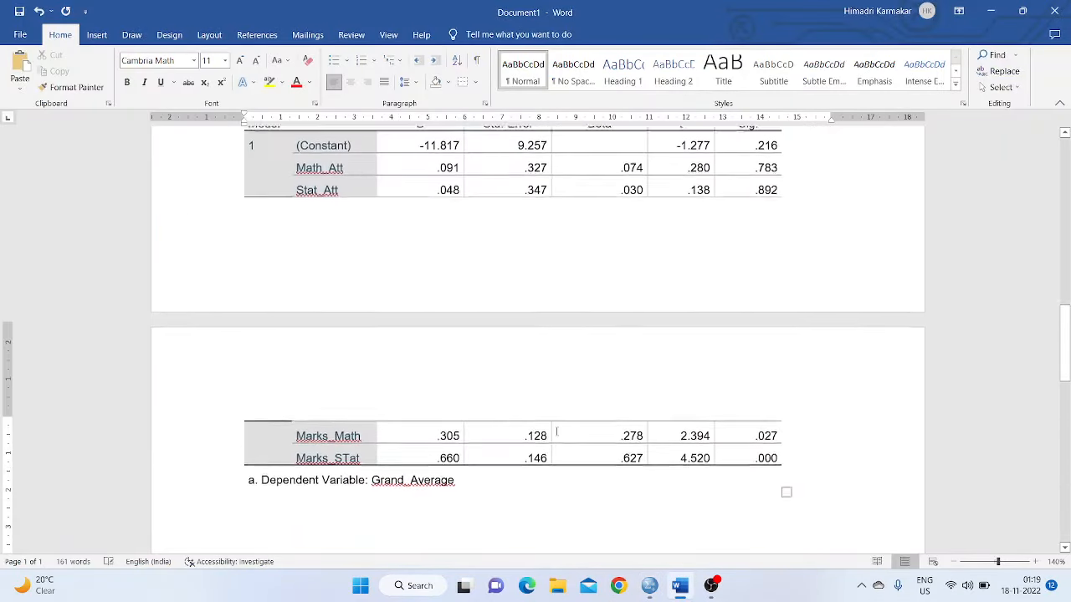
Add the null hypothesis "H₀: The regression model does not fit" below the independent variables line, with H₀ as an equation
scroll(556, 432, up, 5)
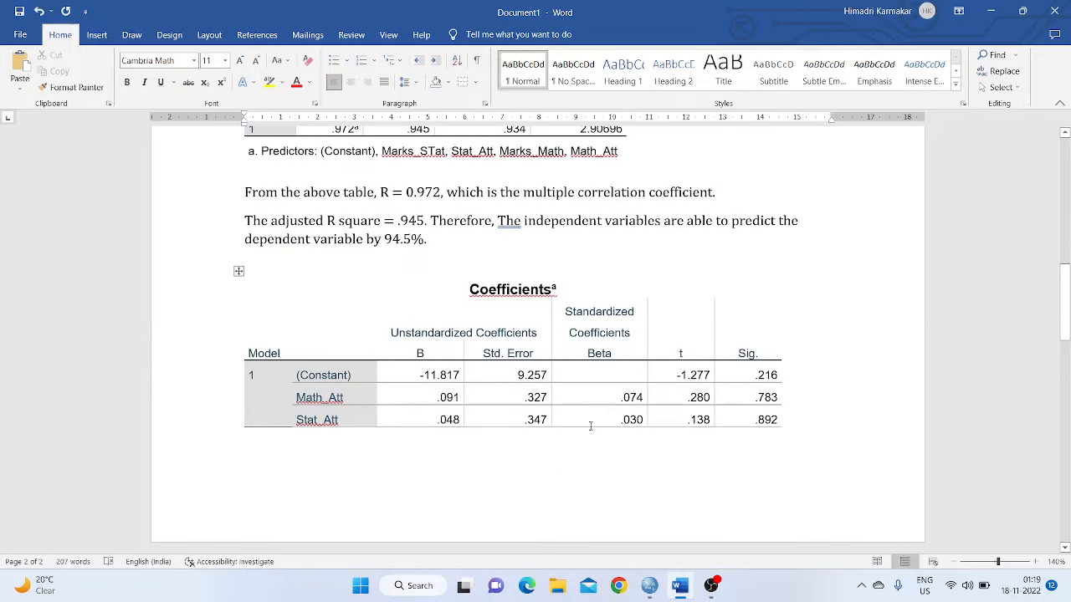
scroll(579, 412, up, 8)
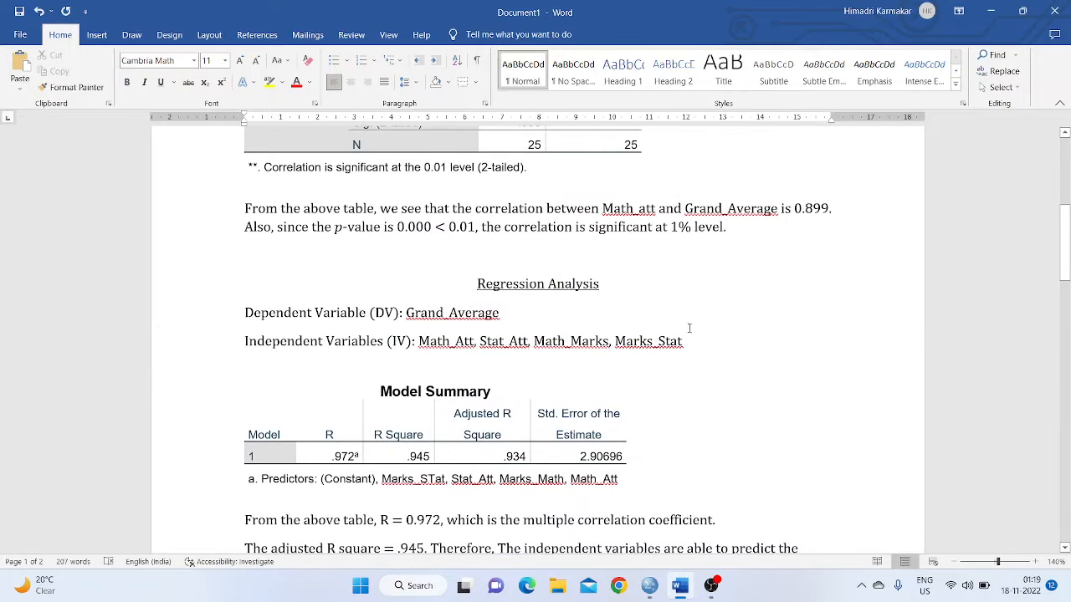
click(708, 358)
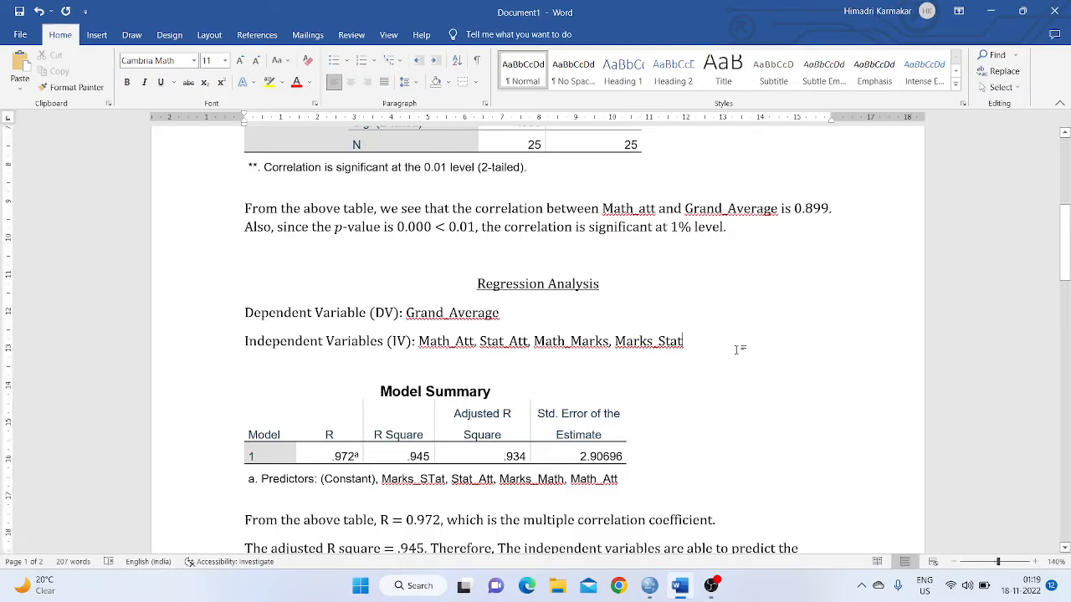
key(Return)
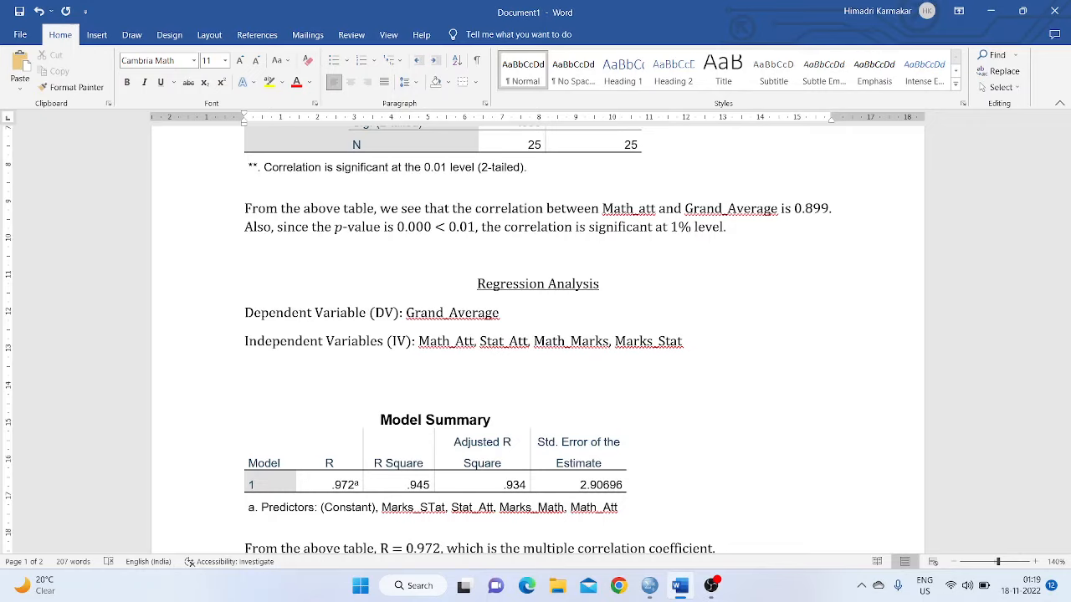
key(alt+equal)
text(H_0)
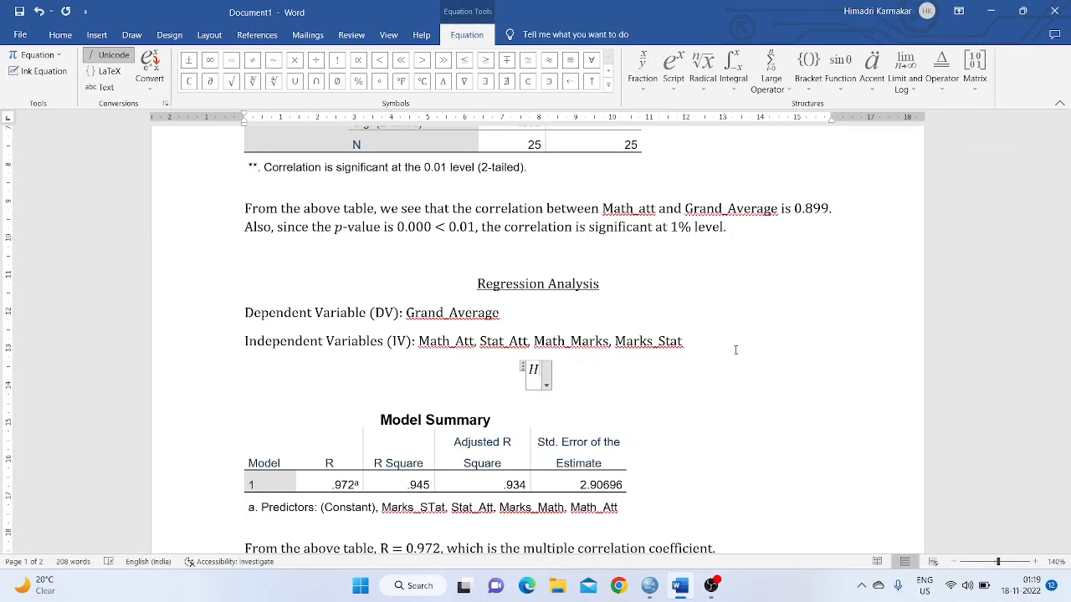
key(Right)
text(:)
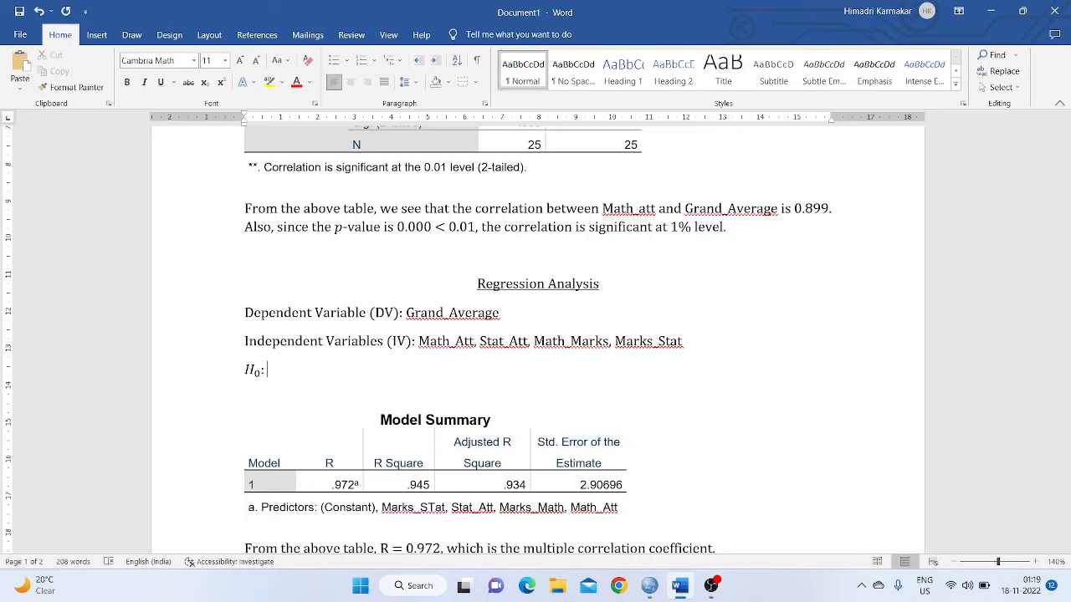
text( The regression m)
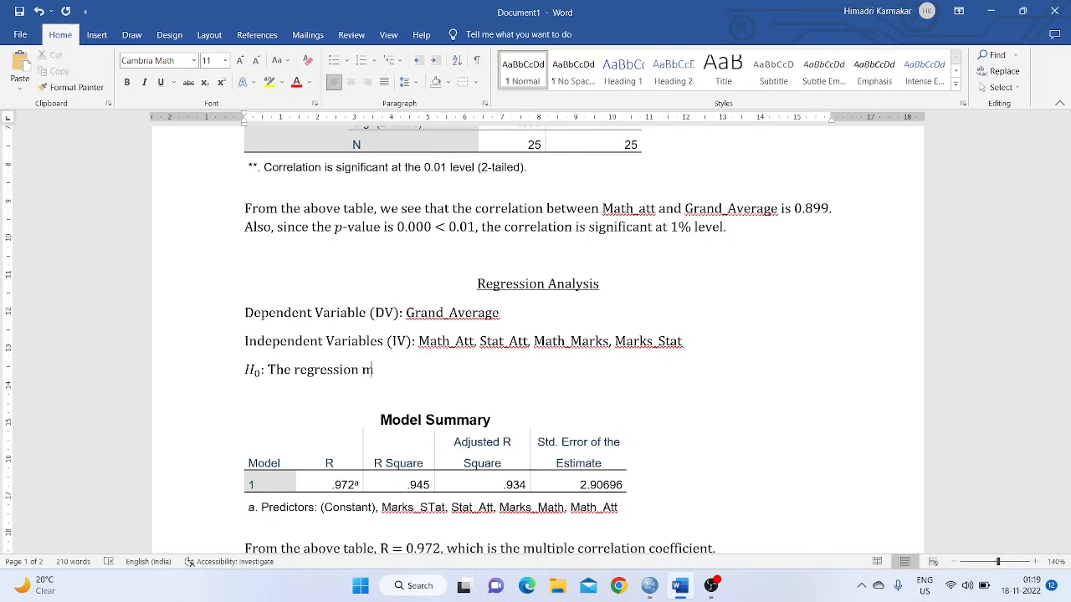
text(odel does not fit)
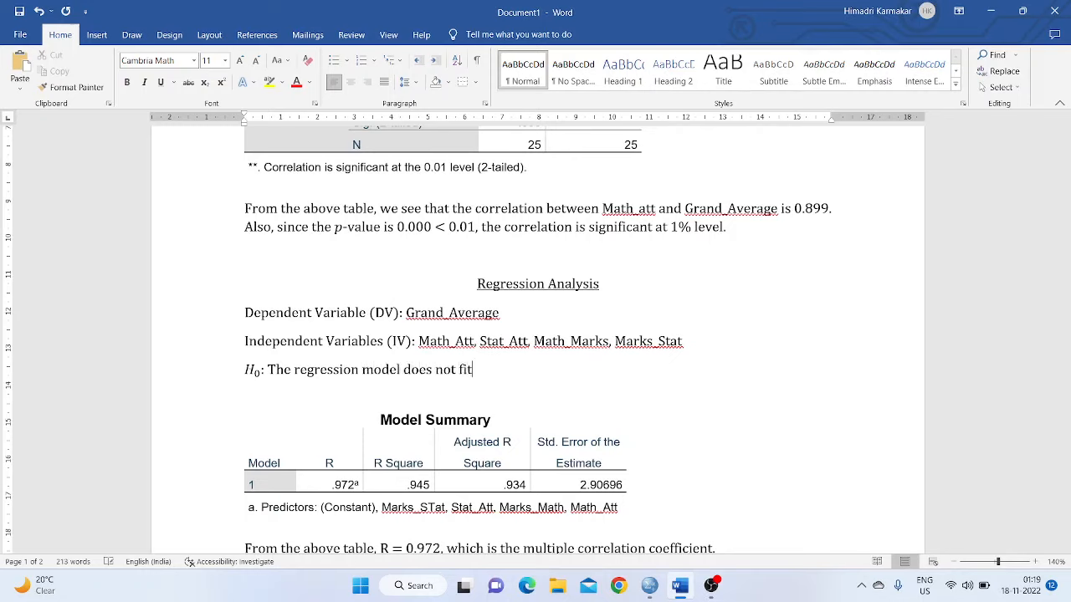
Add the alternative hypothesis "H₁: The regression model fits significantly." on a new line, with H₁ as an equation
key(Return)
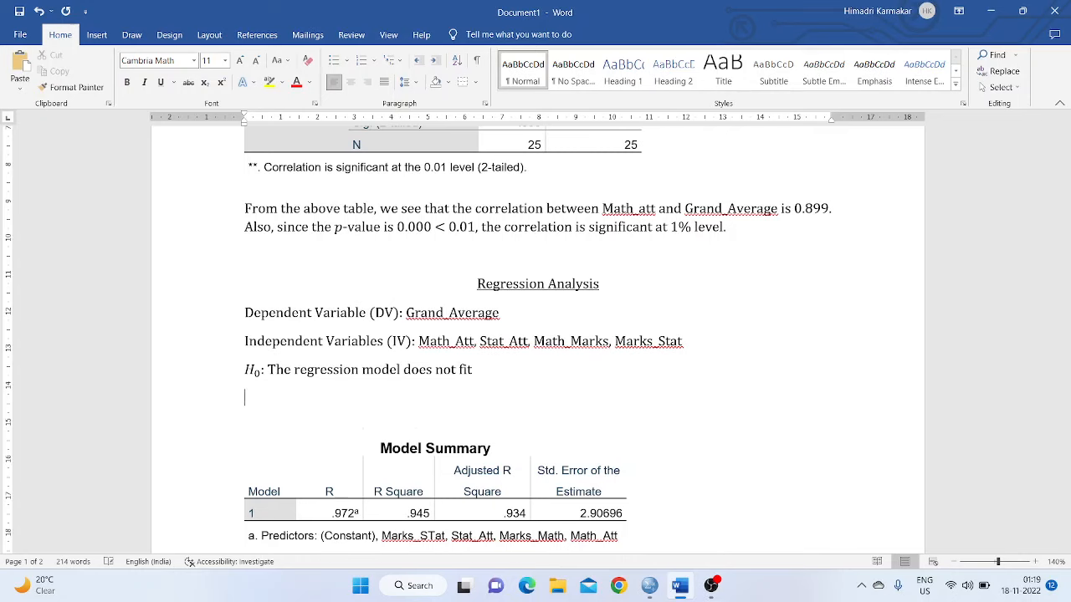
key(alt+equal)
text(H_1:)
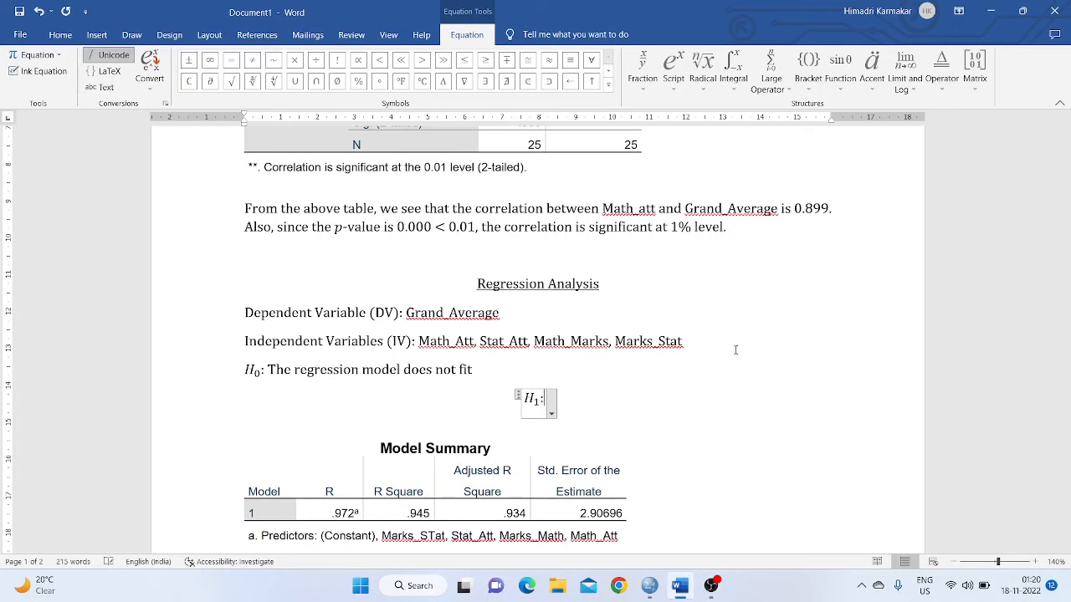
key(Right)
text(: Th)
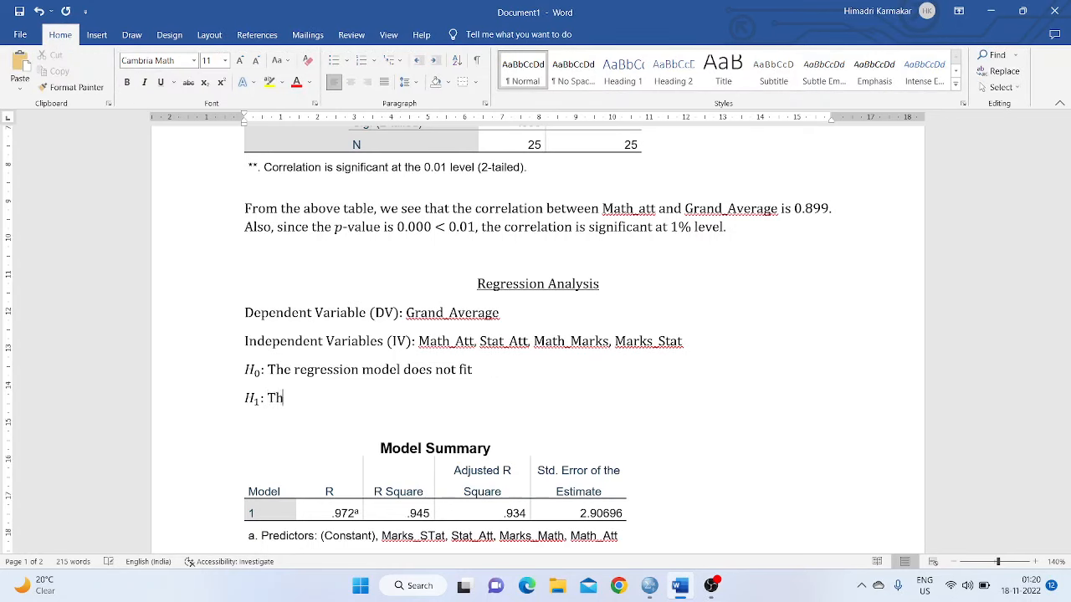
text(e regression model )
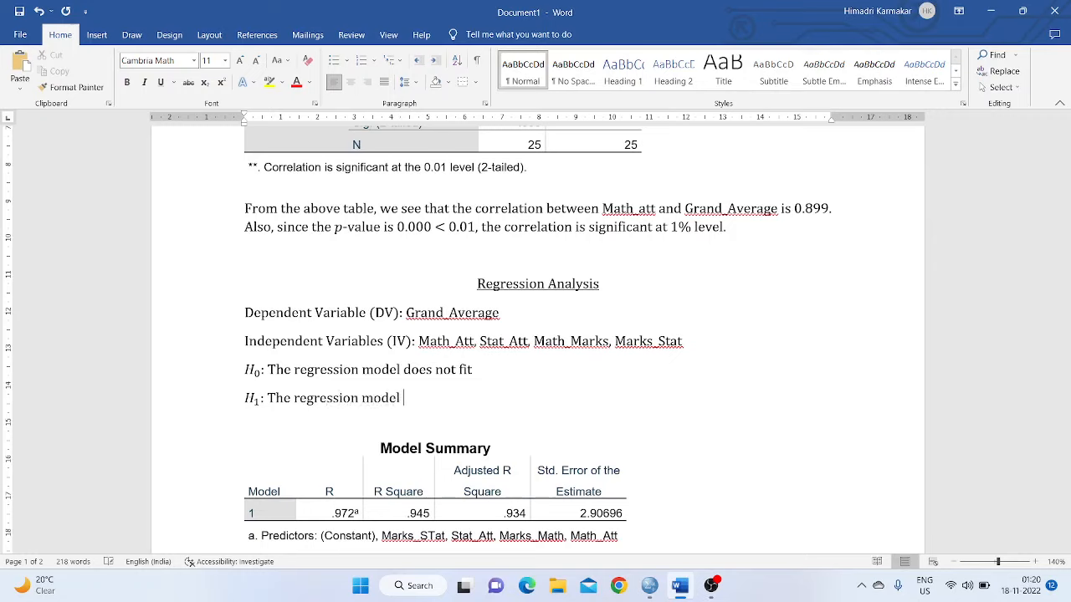
text(fits significan)
text(tly.)
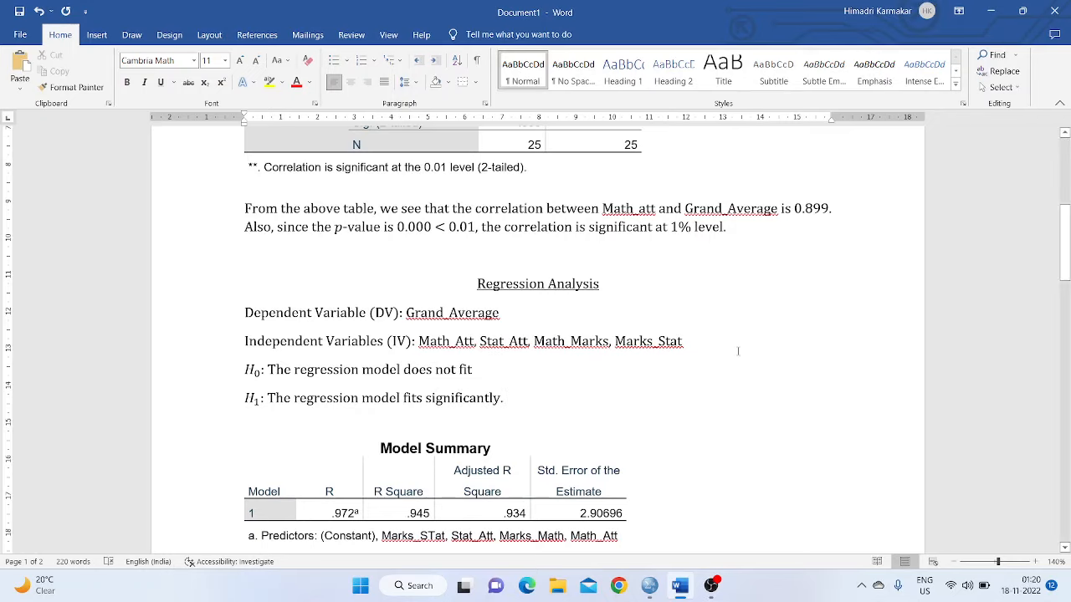
Copy the ANOVA table from the SPSS output and paste it into the Word document between the adjusted R square paragraph and the Coefficients table
scroll(738, 351, down, 7)
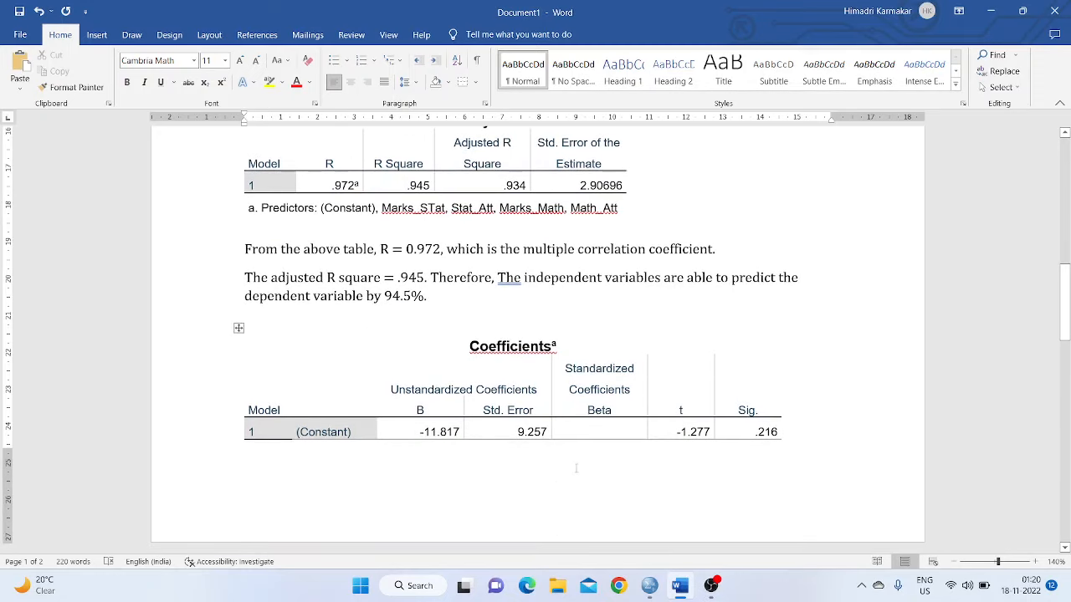
key(alt+Tab)
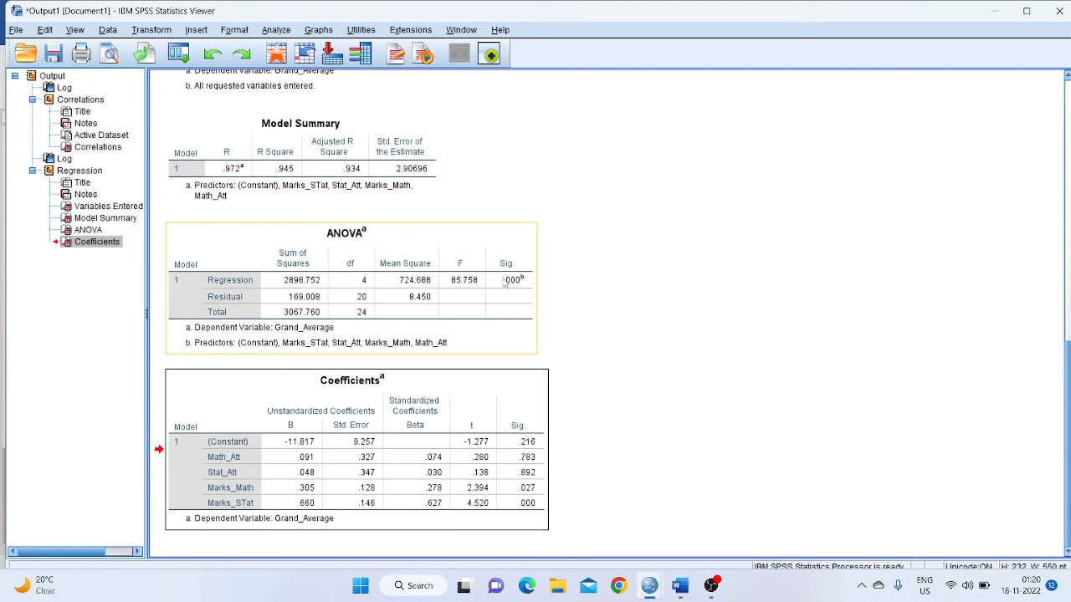
click(505, 282)
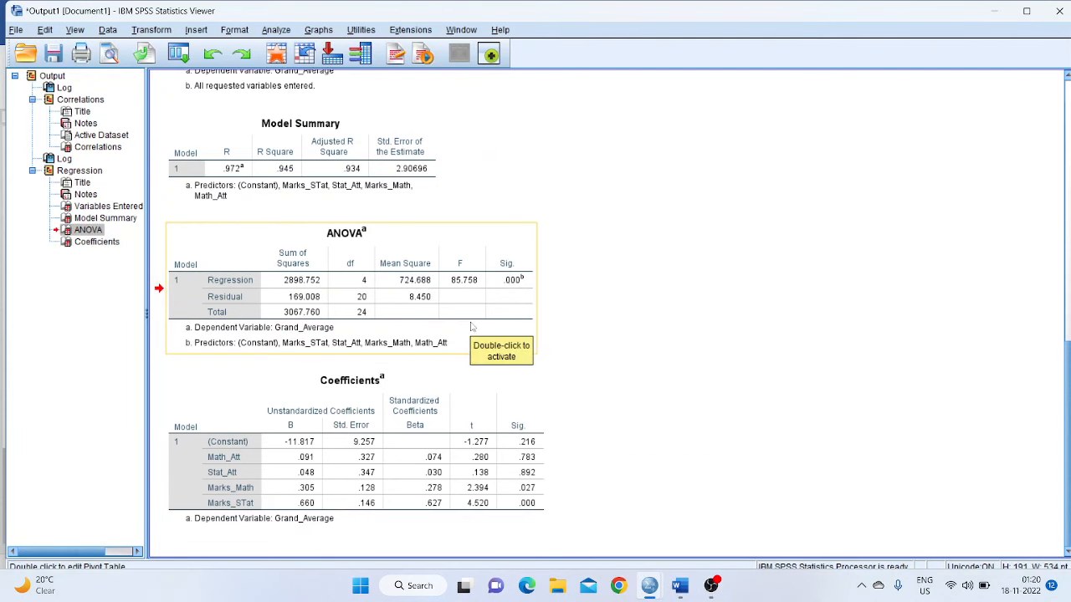
key(alt+Tab)
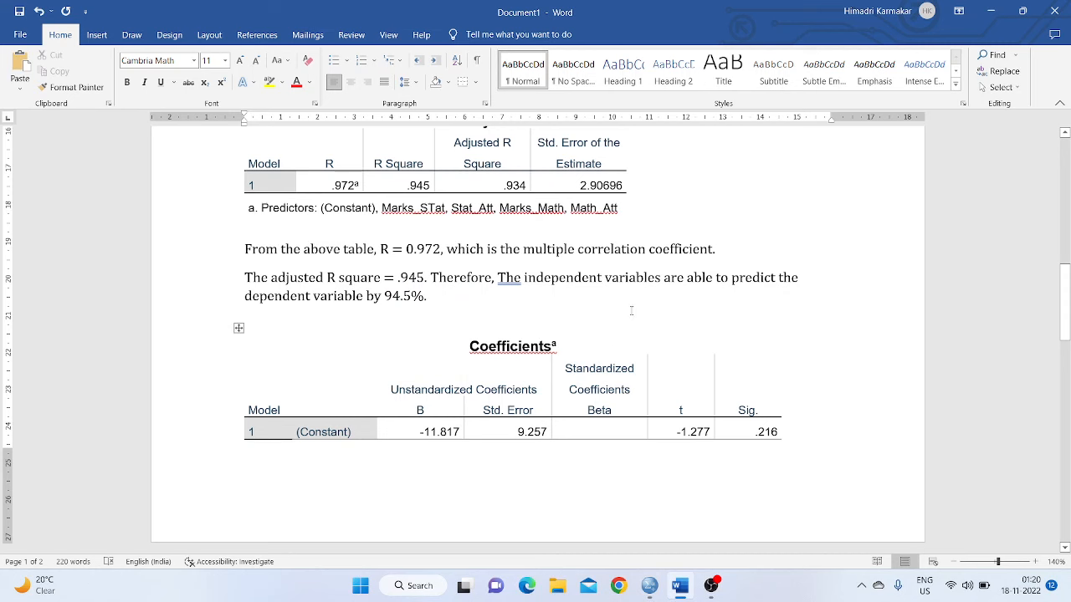
scroll(632, 310, up, 3)
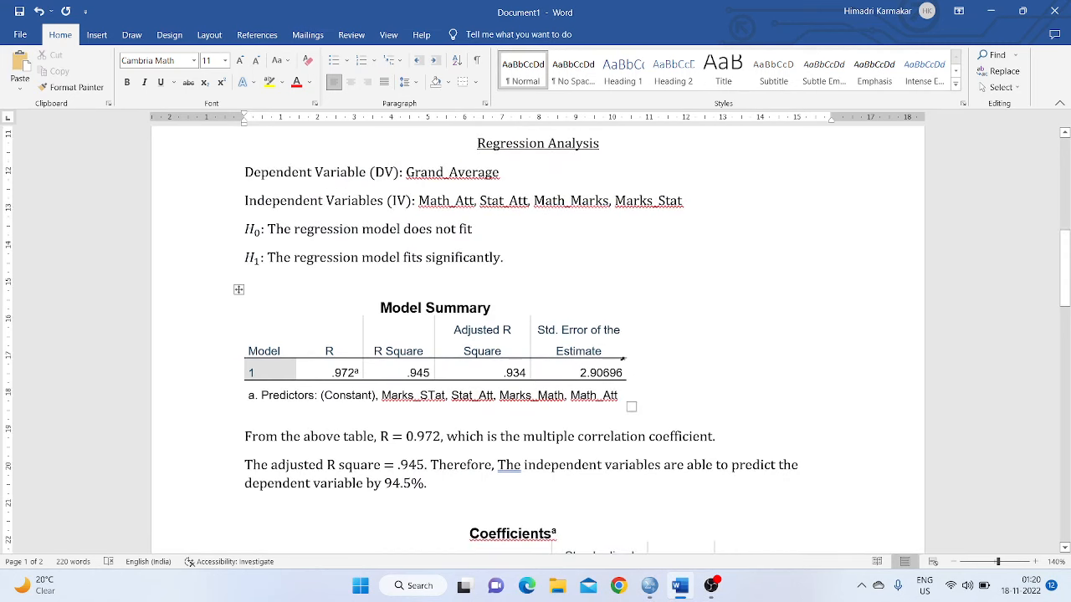
scroll(505, 399, down, 2)
click(487, 408)
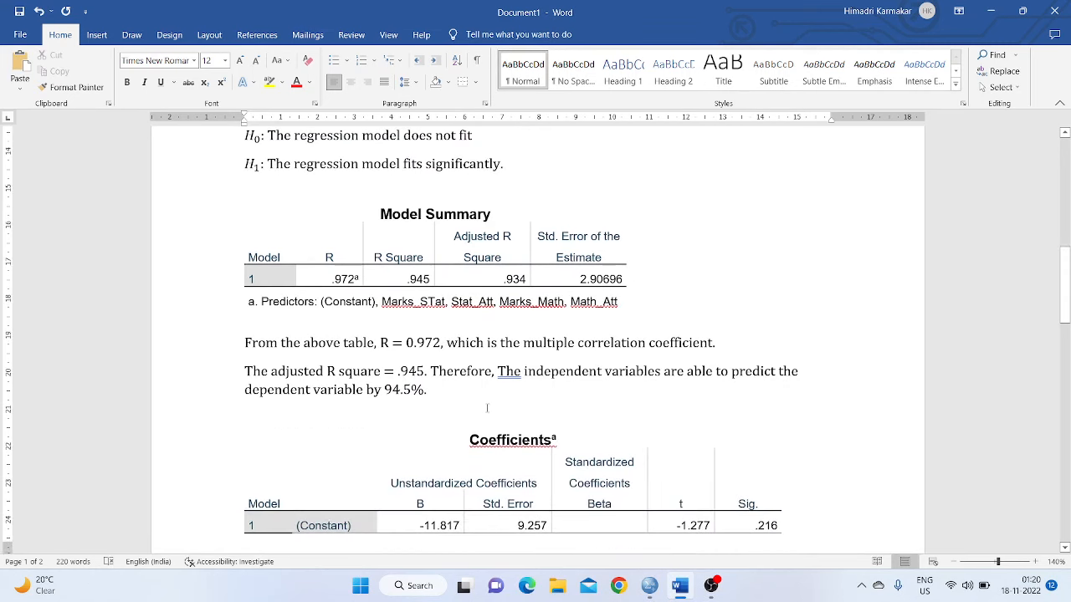
key(ctrl+v)
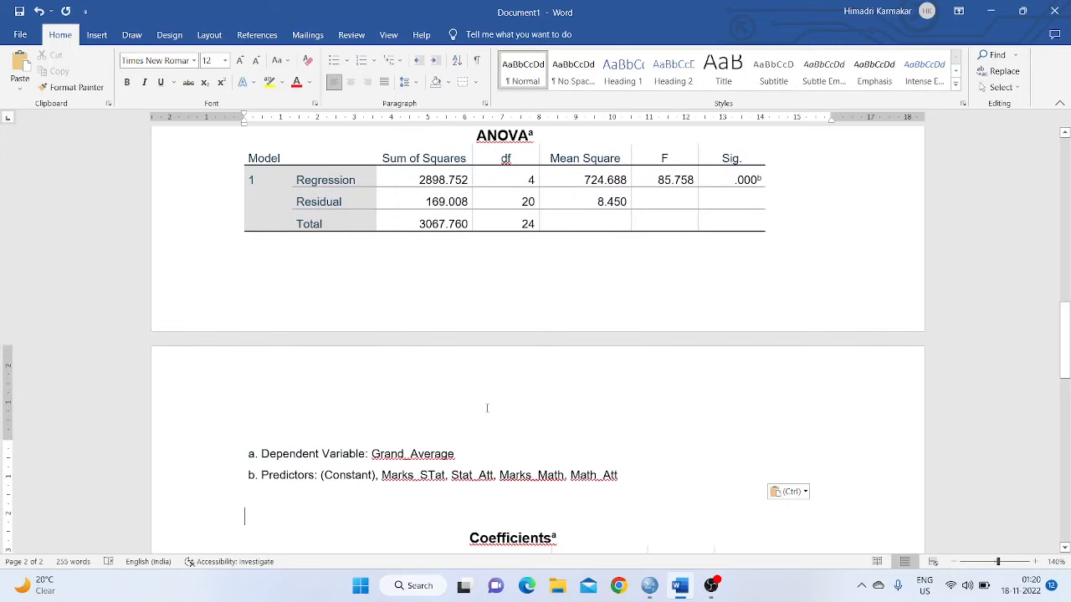
scroll(568, 416, up, 1)
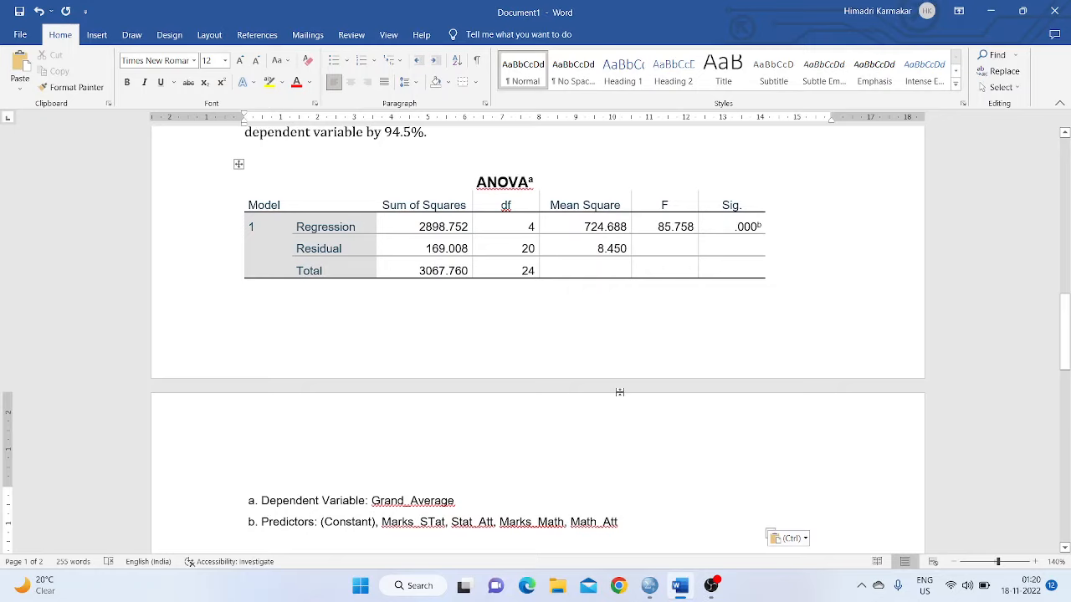
Write "Since the p-value is 0.000 < 0.01, the regression model is significant." below the ANOVA table, with p as an equation
scroll(608, 370, down, 4)
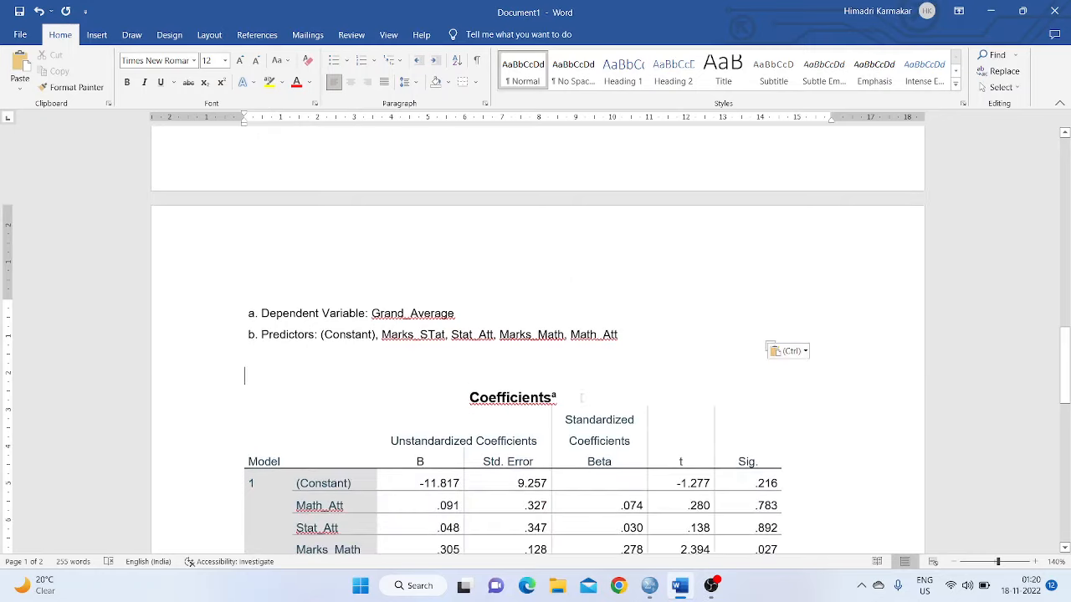
text(SIncr)
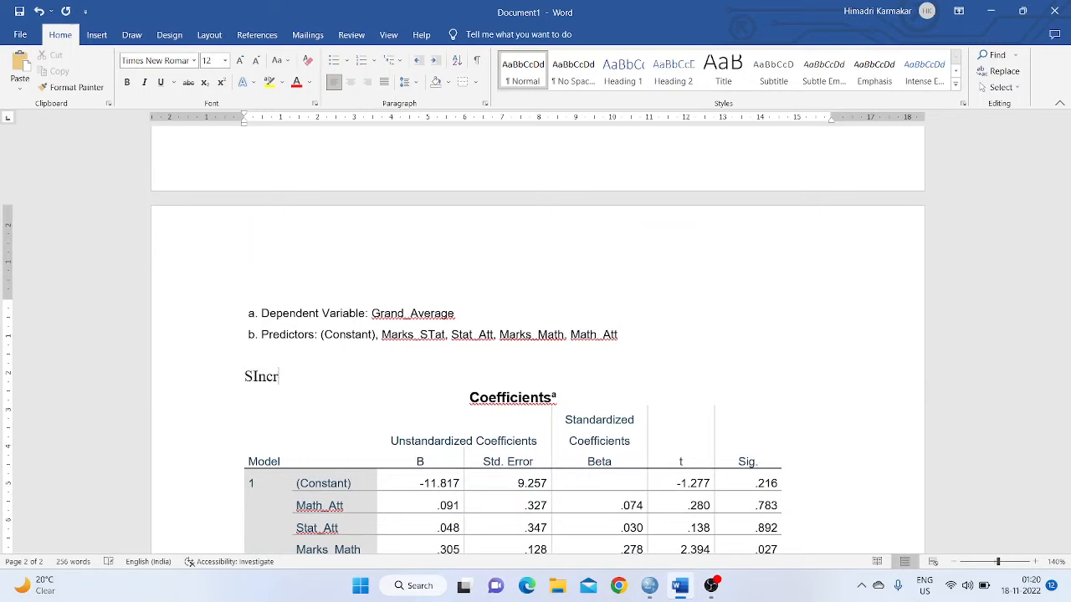
key(BackSpace)
key(BackSpace)
key(BackSpace)
key(BackSpace)
key(BackSpace)
text(ince the)
key(alt+=)
text(p)
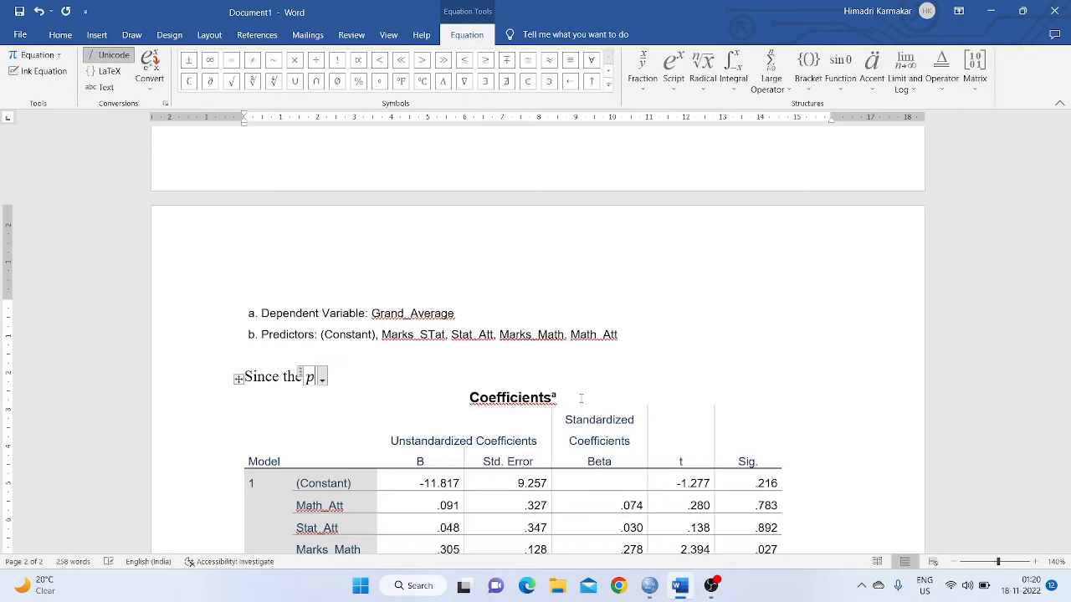
key(Right)
text(-value )
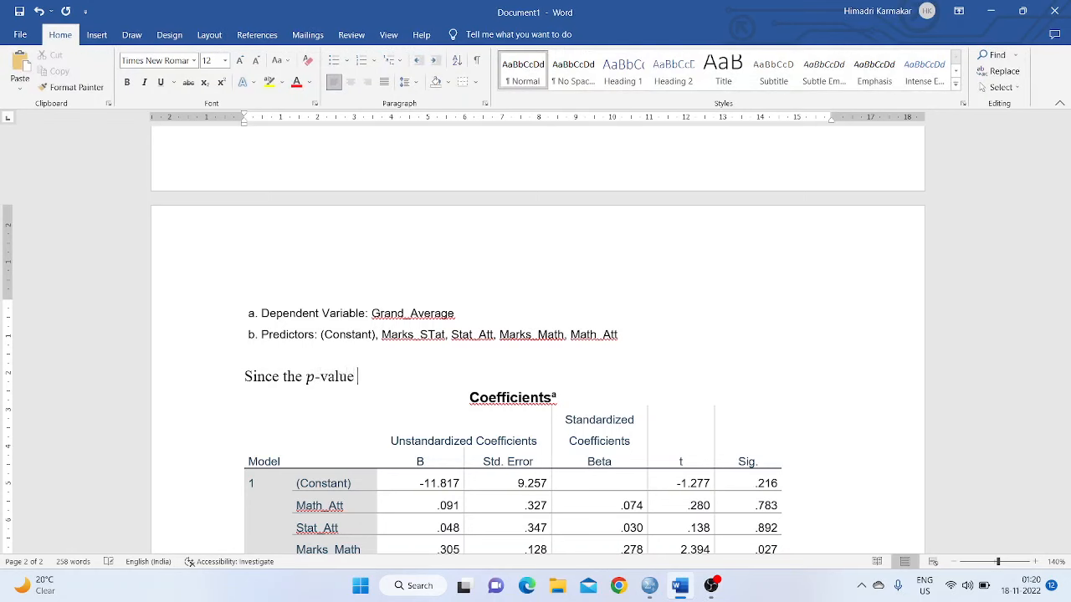
text(is 0.000 < 0.01)
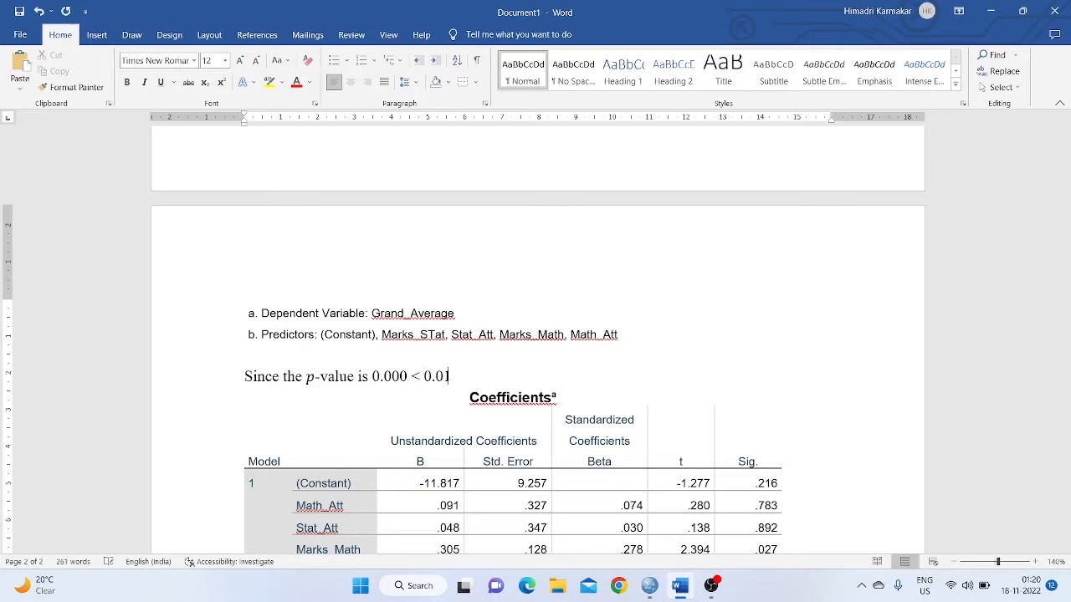
text(, the r)
text(egre)
key(BackSpace)
text(ression model is )
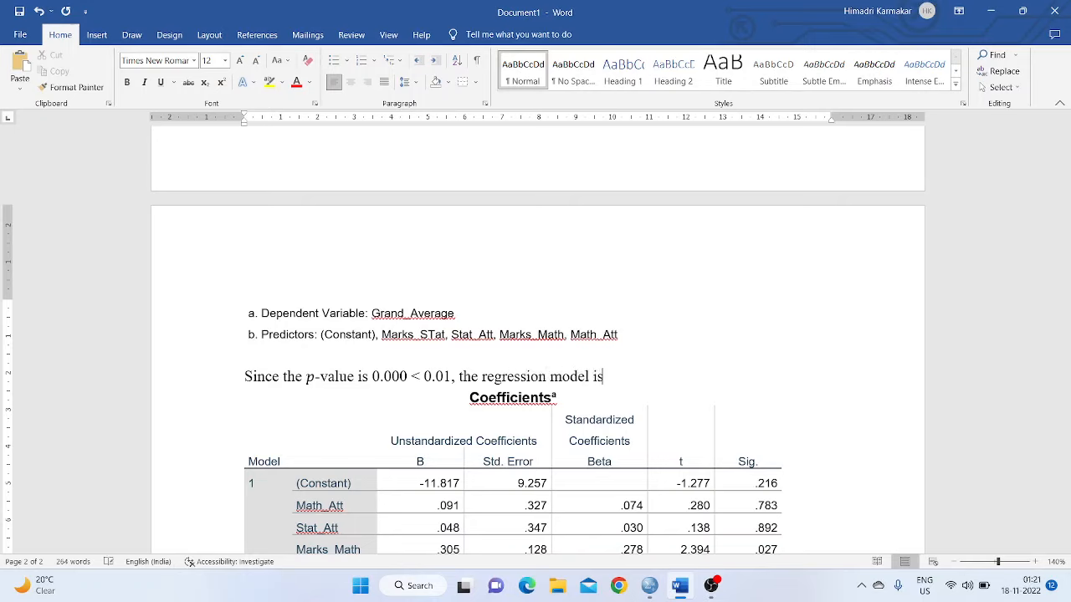
text(significant.)
Write "The multiple regression equation is given by" below the Coefficients table
scroll(652, 474, down, 3)
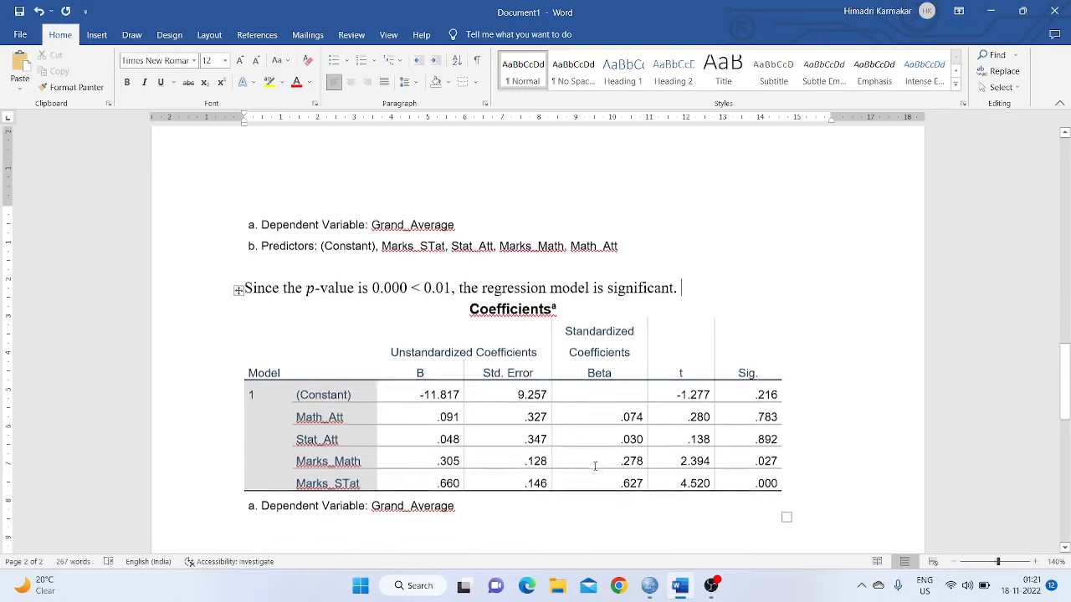
click(499, 447)
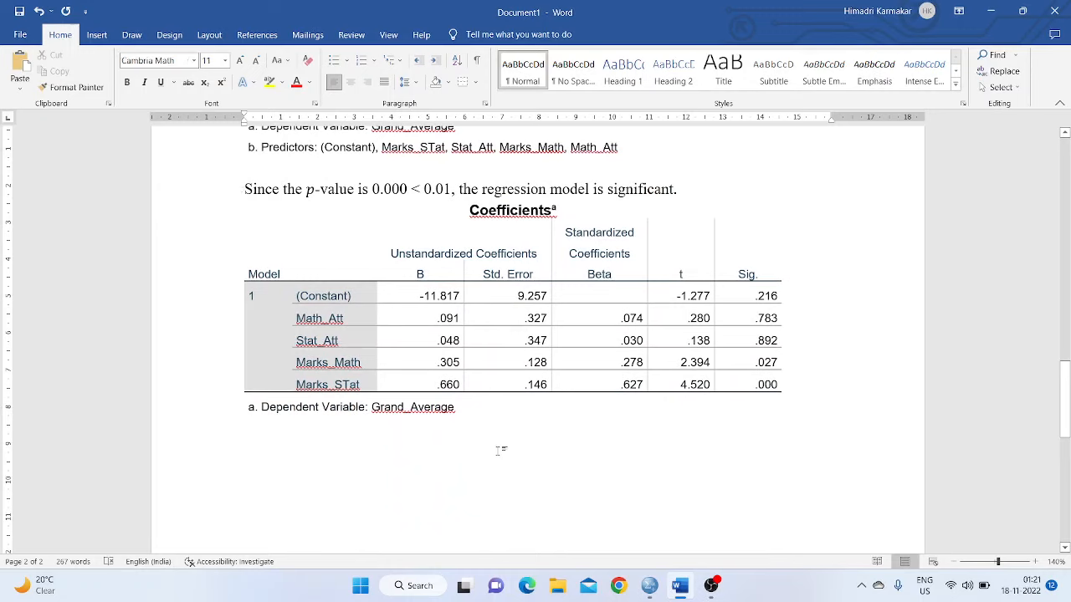
text(The )
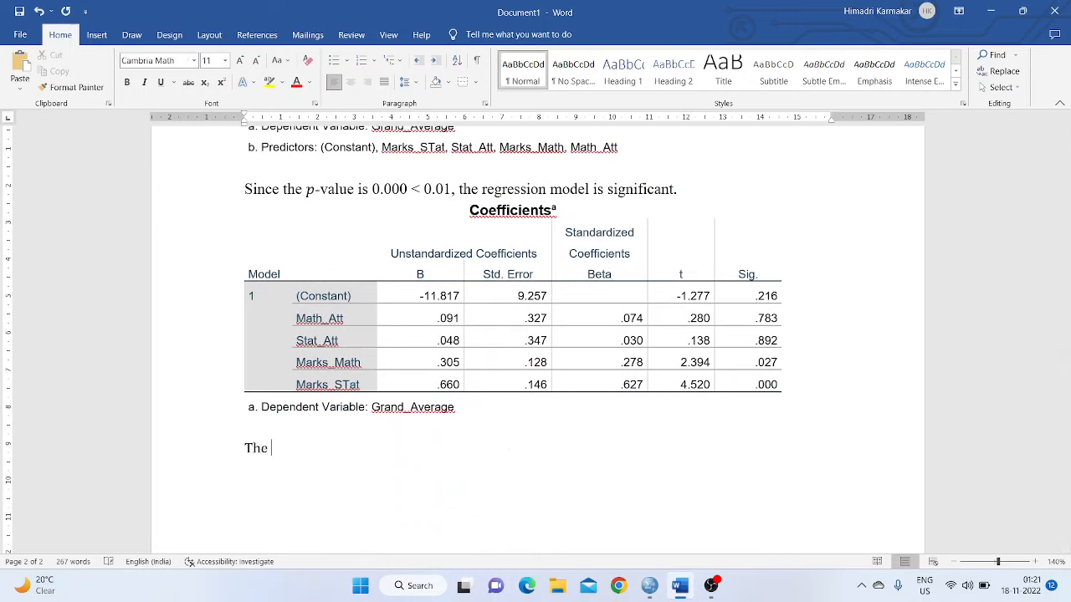
text(multiple regression eq)
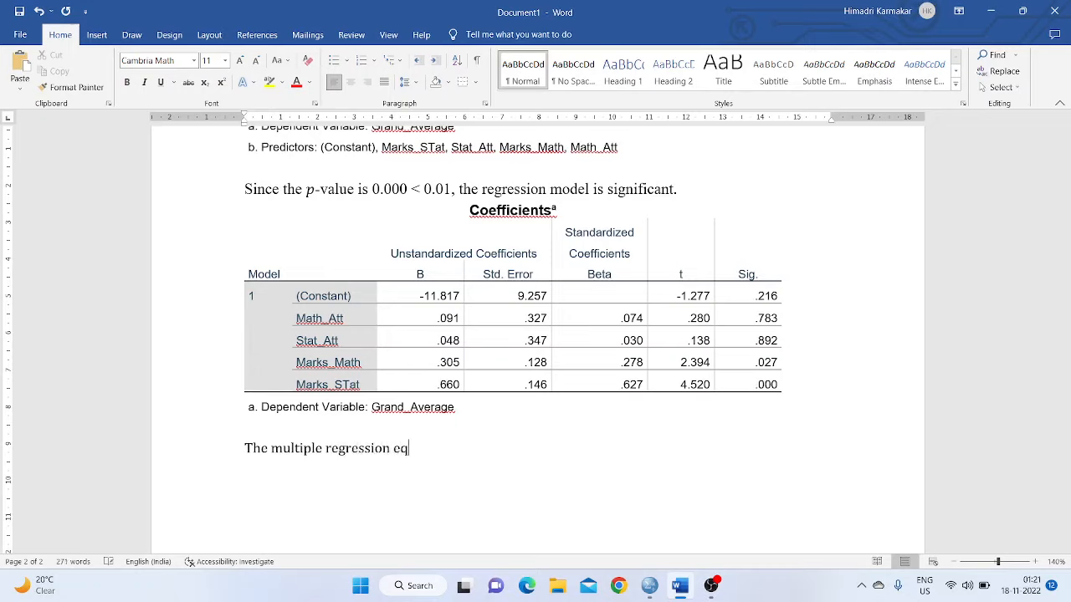
text(uation is given by)
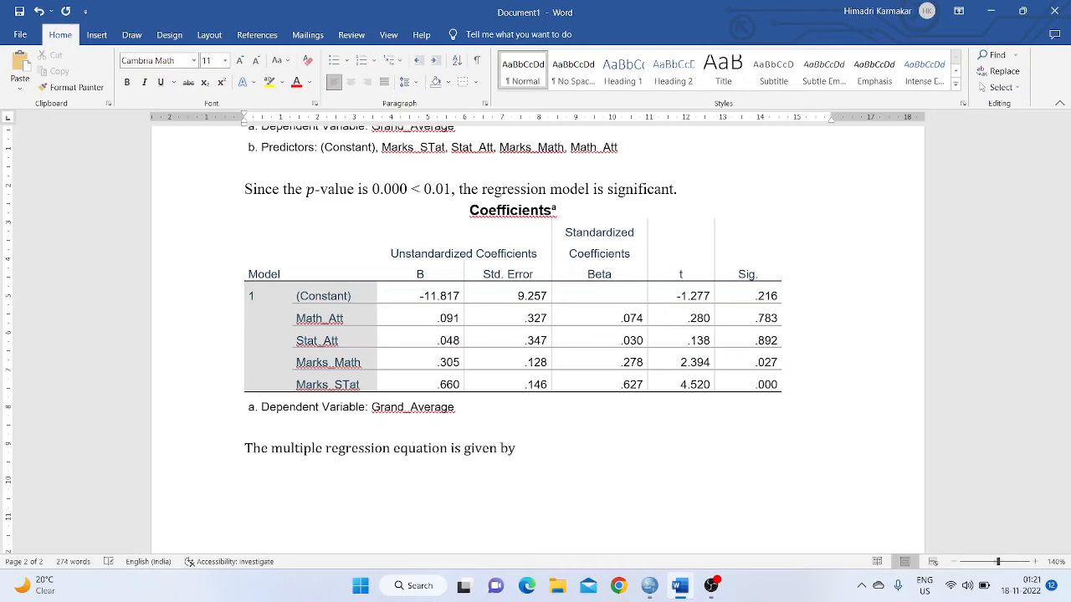
key(alt+equal)
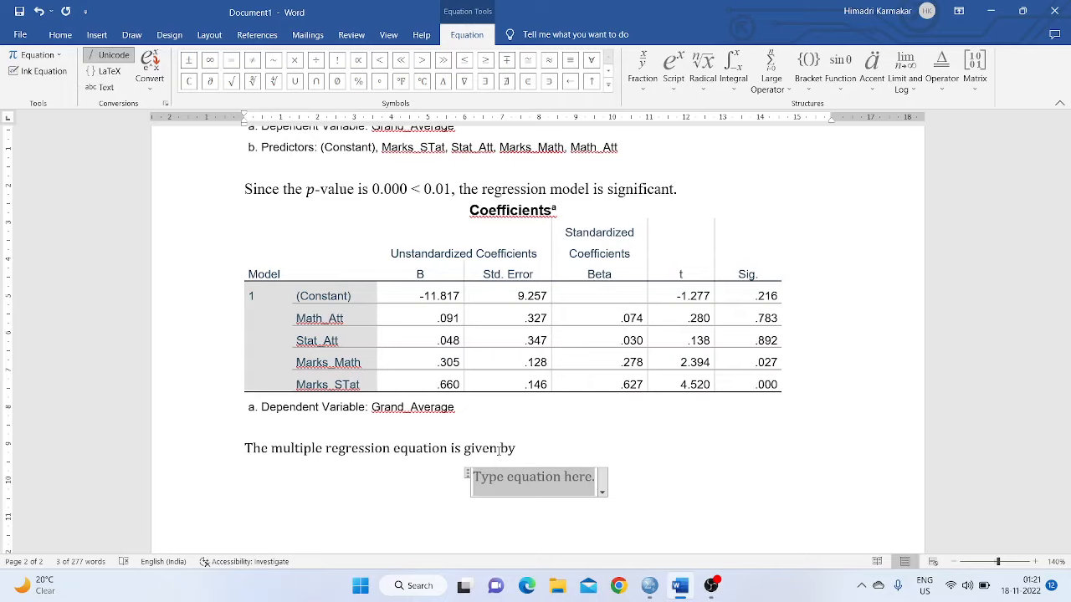
text(Marks)
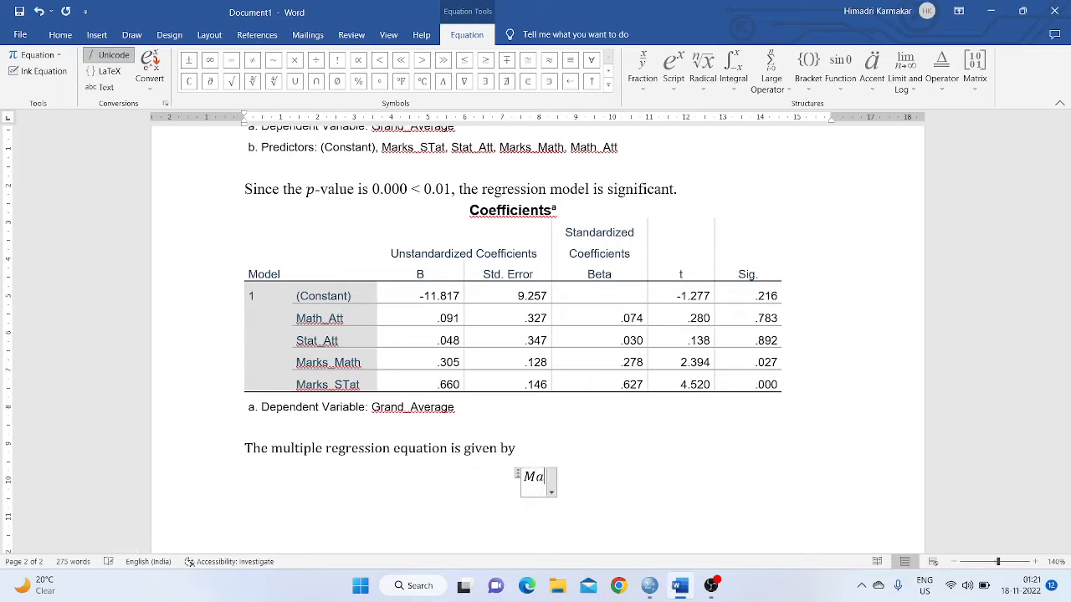
key(BackSpace)
key(BackSpace)
key(BackSpace)
key(BackSpace)
key(BackSpace)
text(Grand_Average)
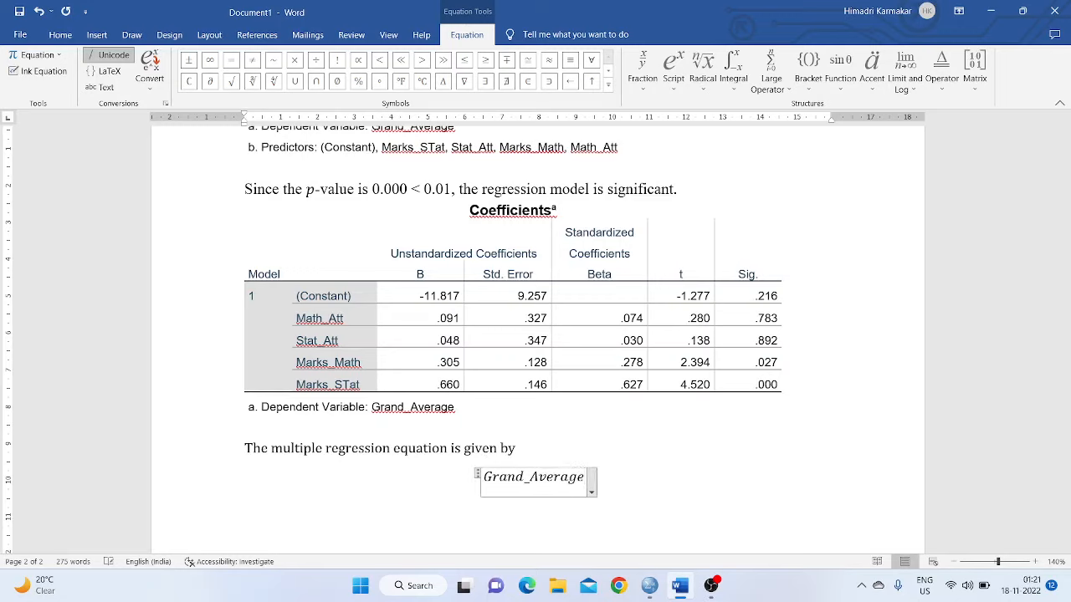
text( =)
key(BackSpace)
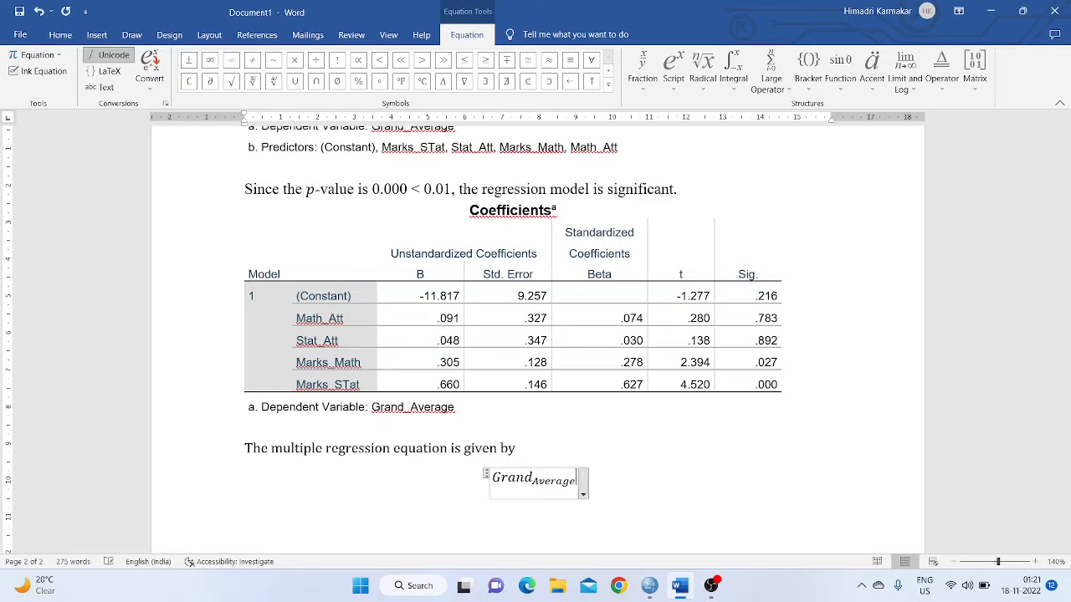
key(shift+Left)
key(shift+Left)
key(shift+Left)
key(shift+Left)
key(shift+Left)
key(shift+Left)
key(shift+Left)
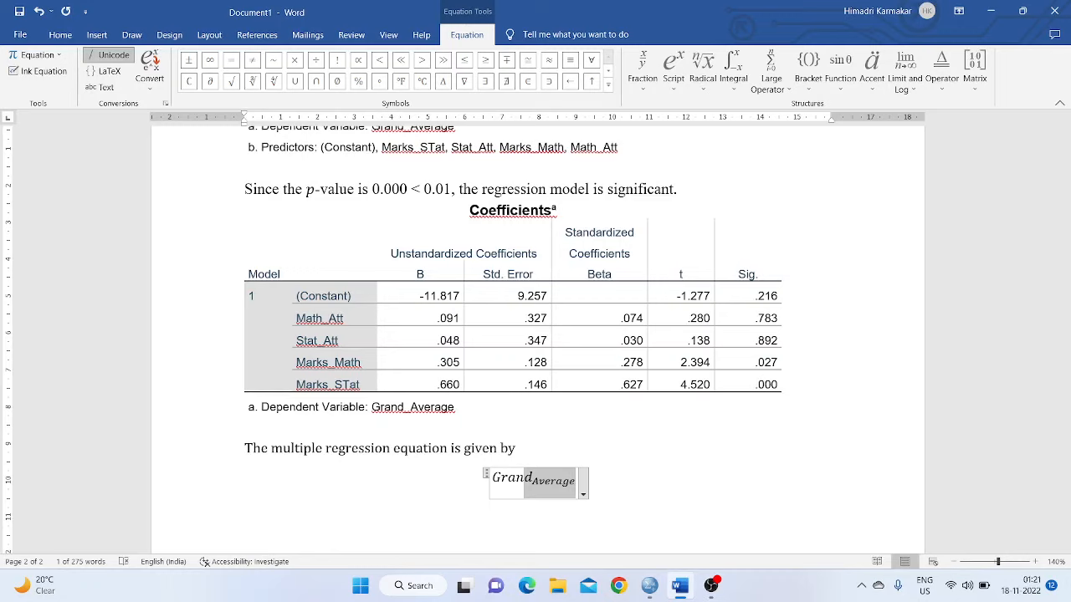
key(BackSpace)
key(BackSpace)
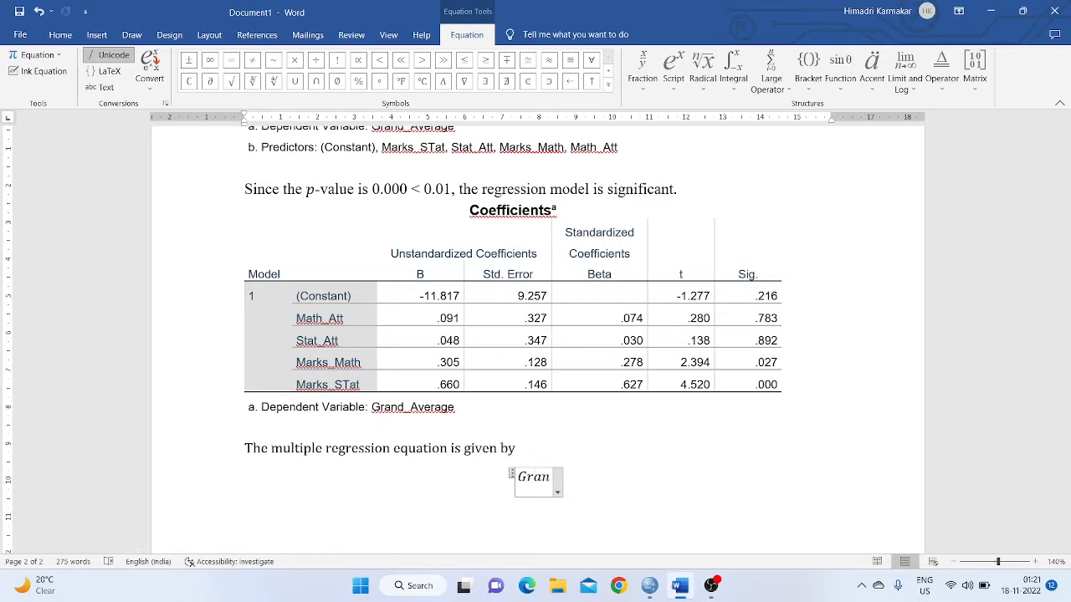
text(d)
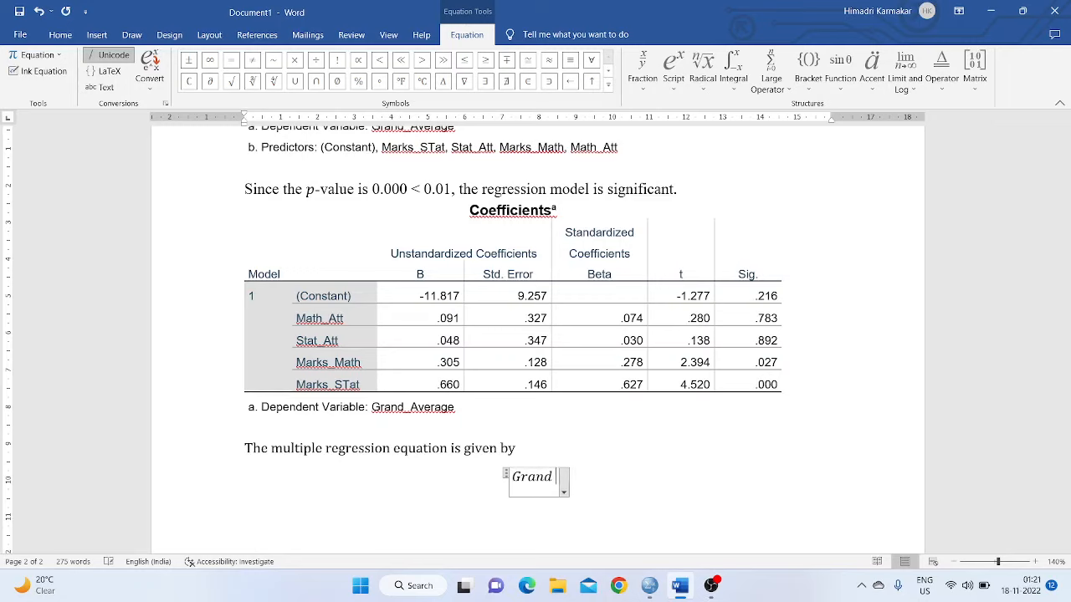
text( Averf)
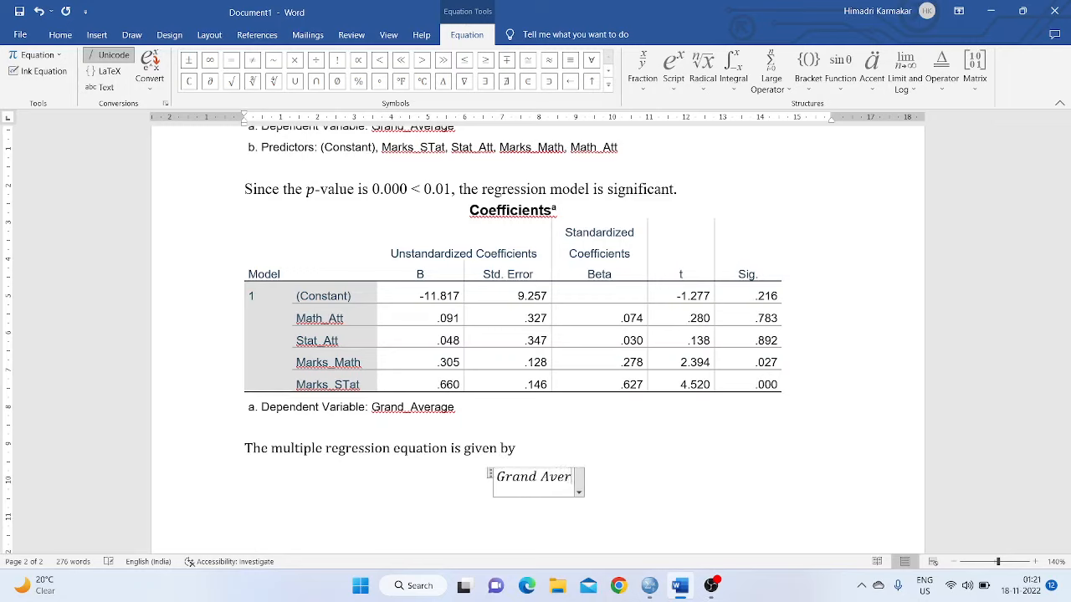
key(BackSpace)
key(BackSpace)
key(BackSpace)
key(BackSpace)
key(BackSpace)
key(BackSpace)
key(BackSpace)
key(BackSpace)
key(BackSpace)
key(BackSpace)
key(BackSpace)
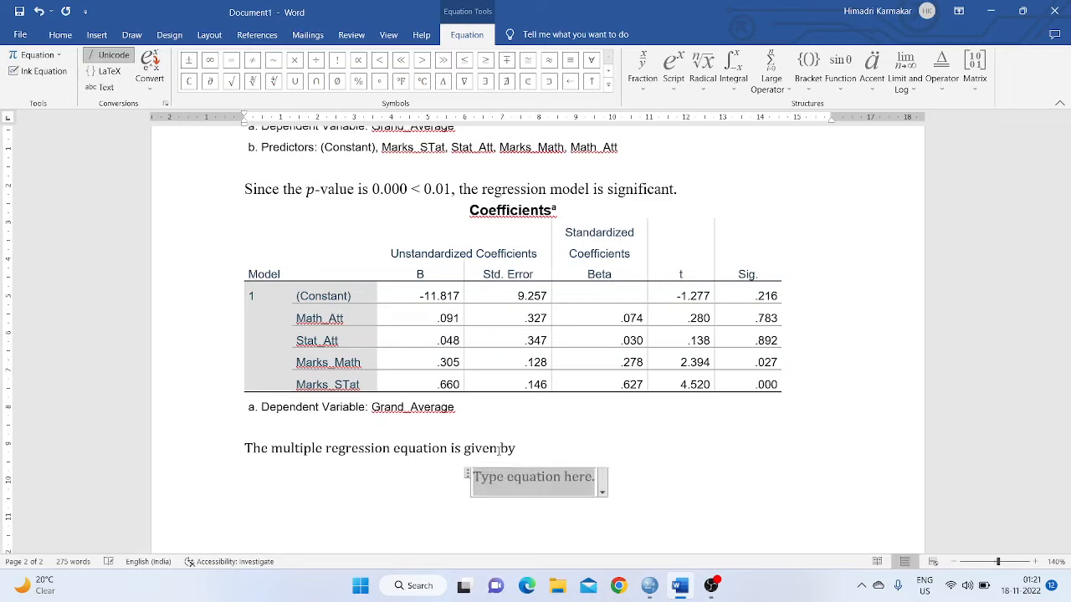
key(BackSpace)
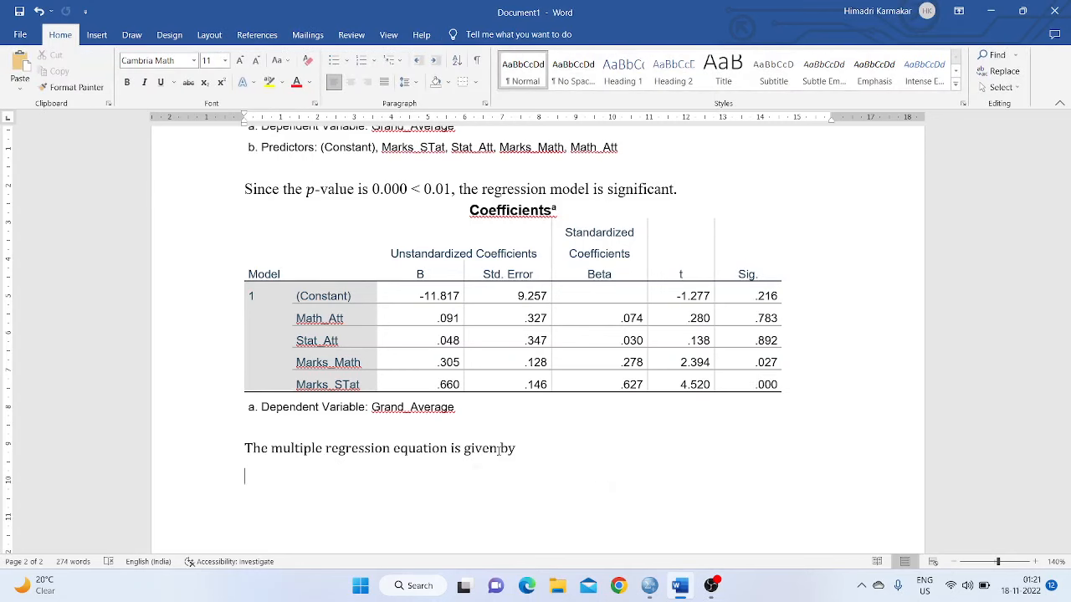
Start the regression equation on the line below with "Grand_Average = −11.817 +", entering −11.817 as an equation
text(Grand_Age)
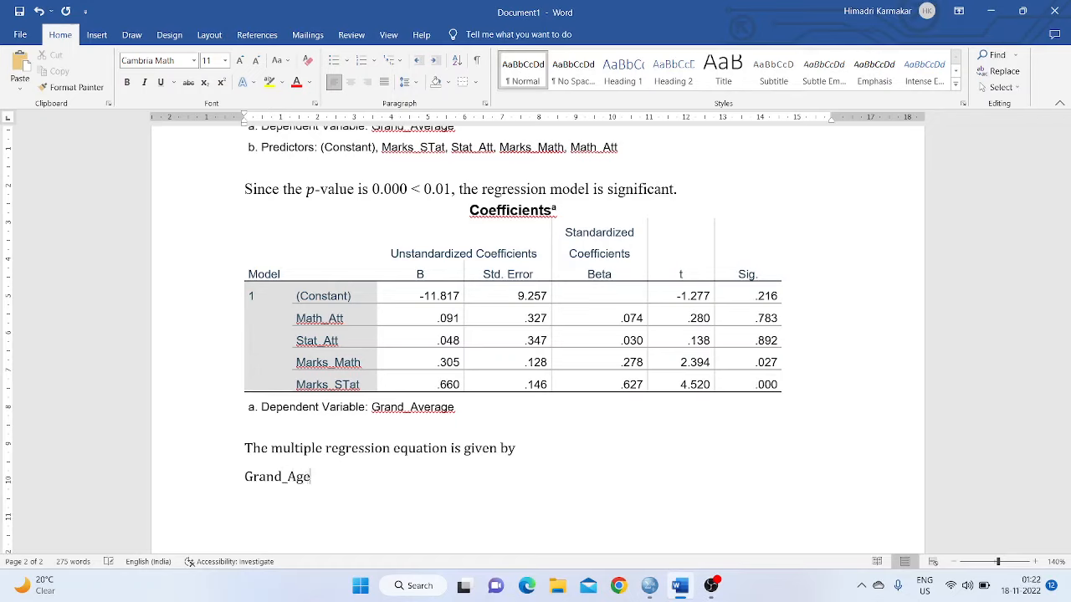
text(ra)
key(BackSpace)
key(BackSpace)
key(BackSpace)
key(BackSpace)
text(verage = -)
key(BackSpace)
key(alt+equal)
text(-)
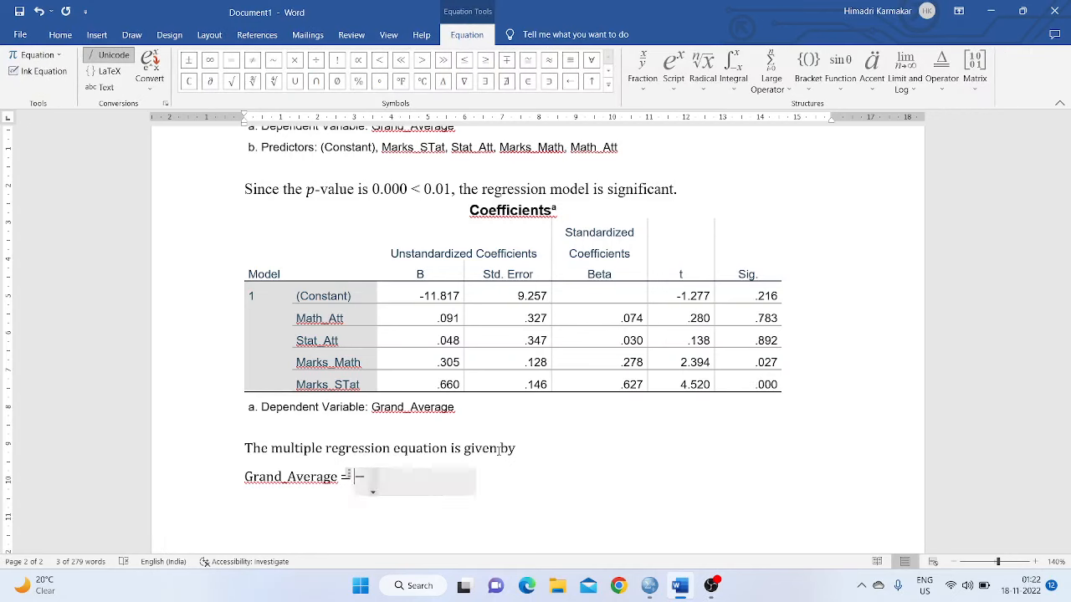
text(11.817)
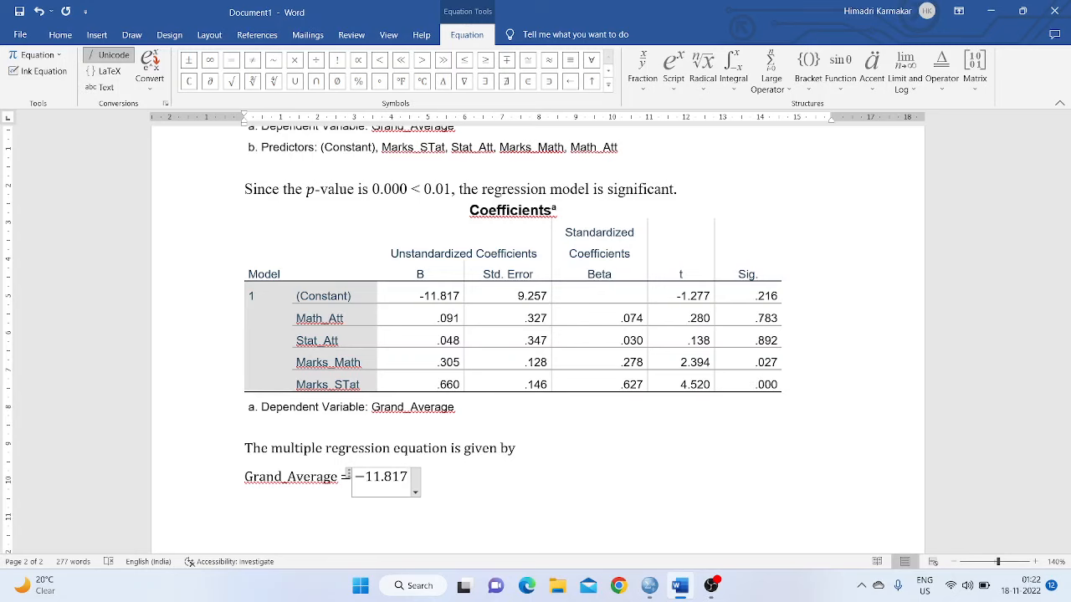
key(Right)
text(+)
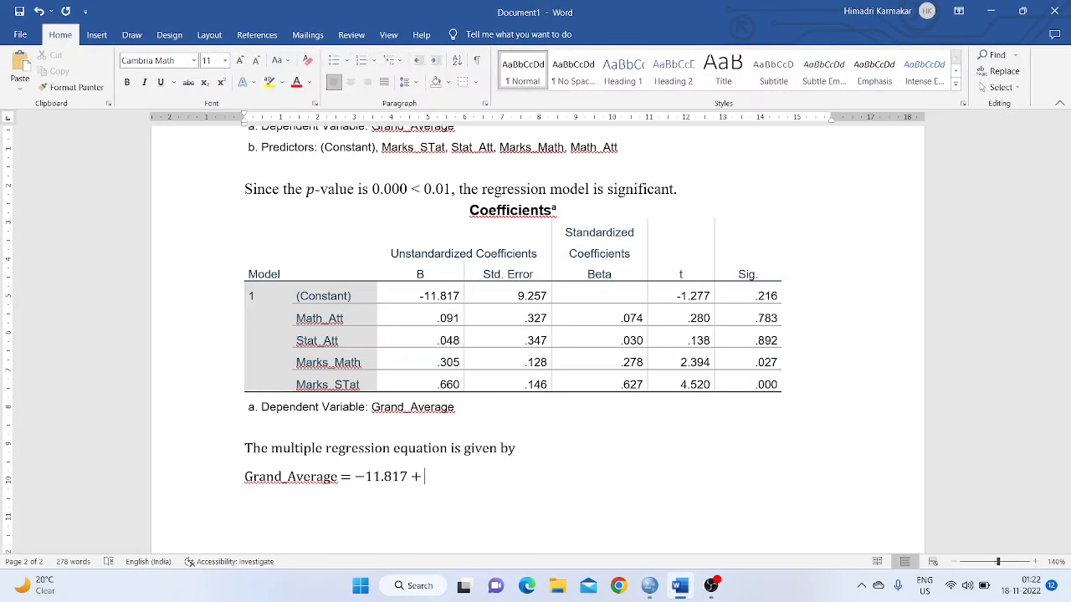
Continue the regression equation with the terms "0.091 (Math_att) + 0.048 (Stat_Att) + 0.305 (Marks_Math) +"
text( 0.091 (Math_att))
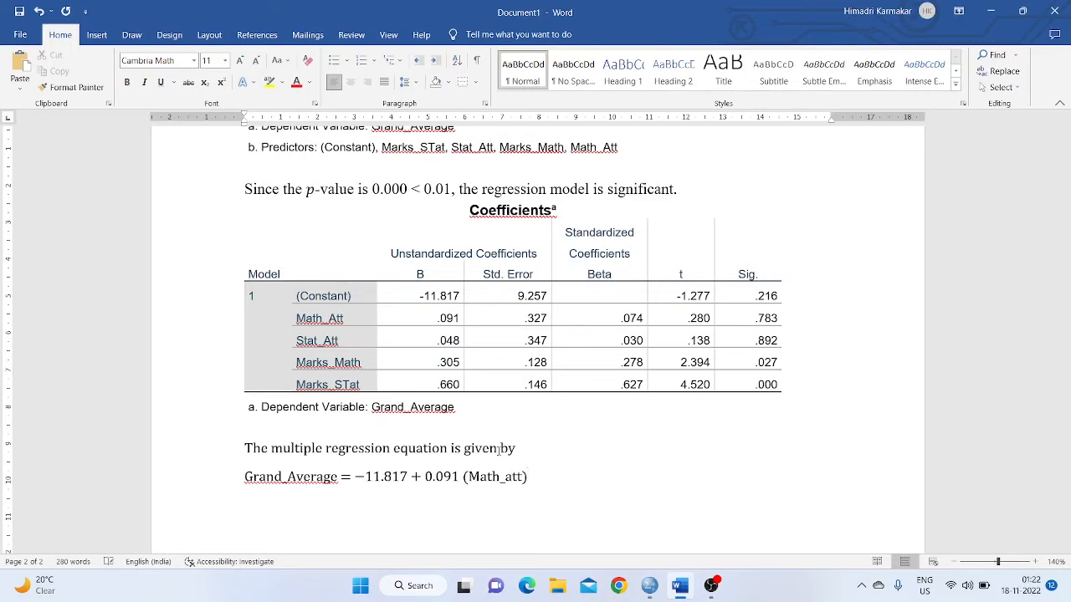
text( + 0.048 (Stat_Att)
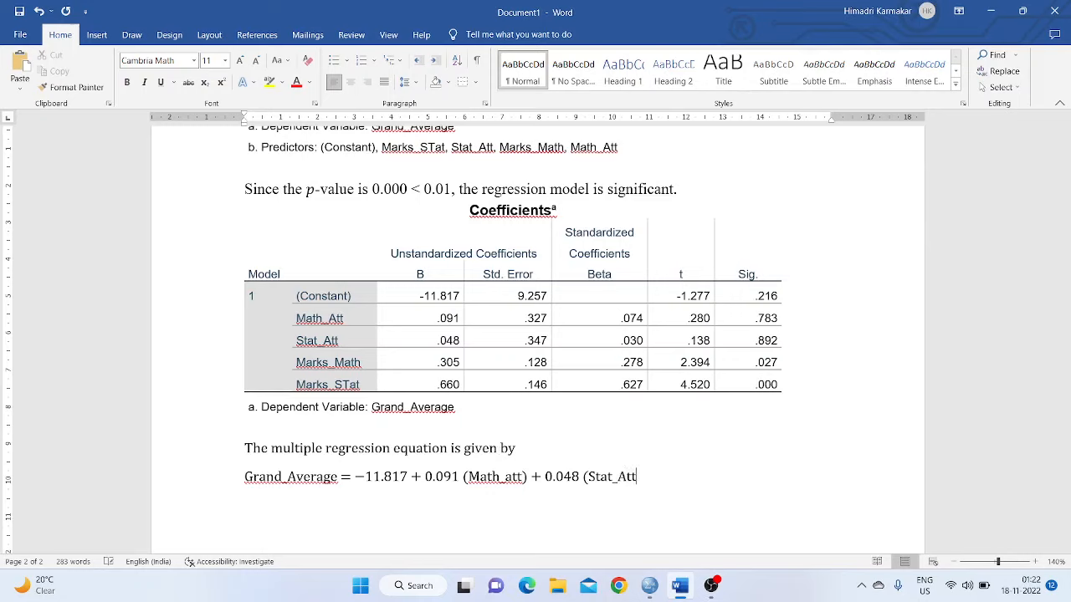
text() + 0.305 (Mars)
key(BackSpace)
text(k)
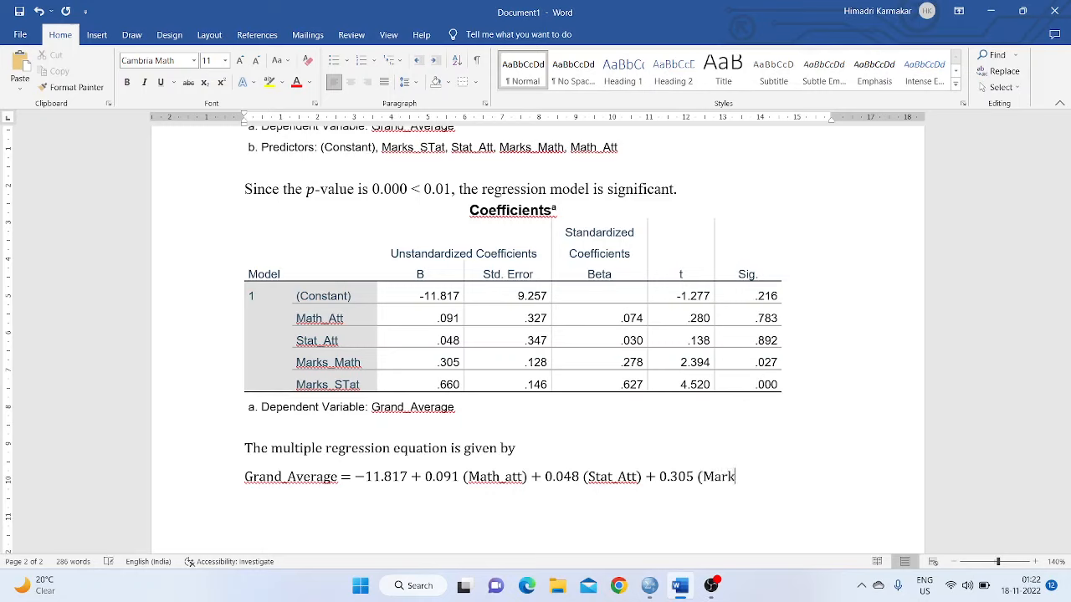
text(s_MAth)
key(BackSpace)
key(BackSpace)
key(BackSpace)
text(ath) + )
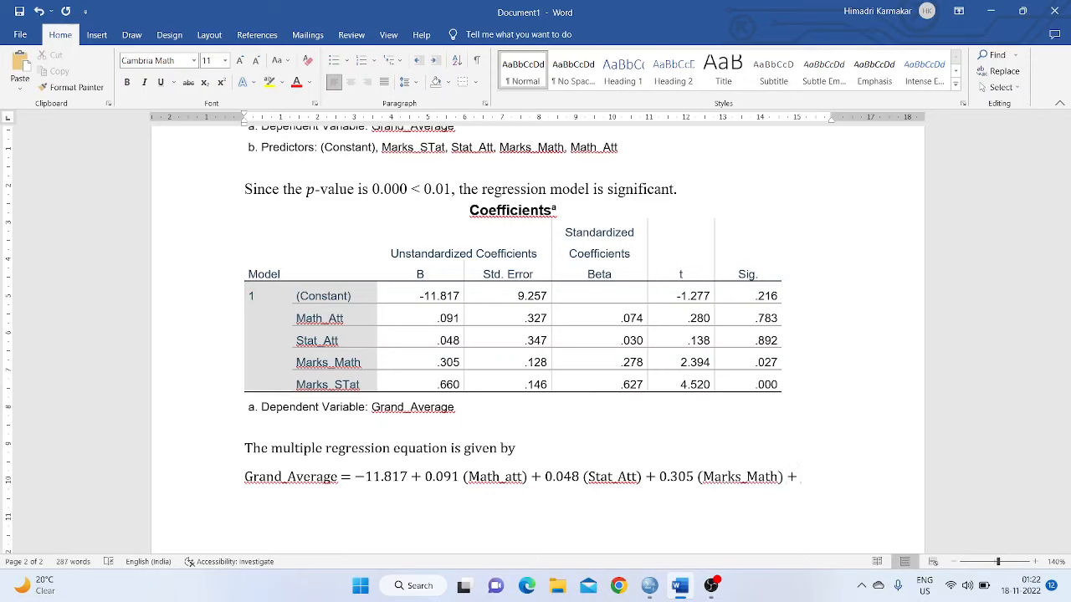
Complete the regression equation with the final term "0.660 (Marks_Stat)"
text(0.)
text(660)
key(BackSpace)
text(60)
text( ()
text(Mark)
key(BackSpace)
text(ks_Stat))
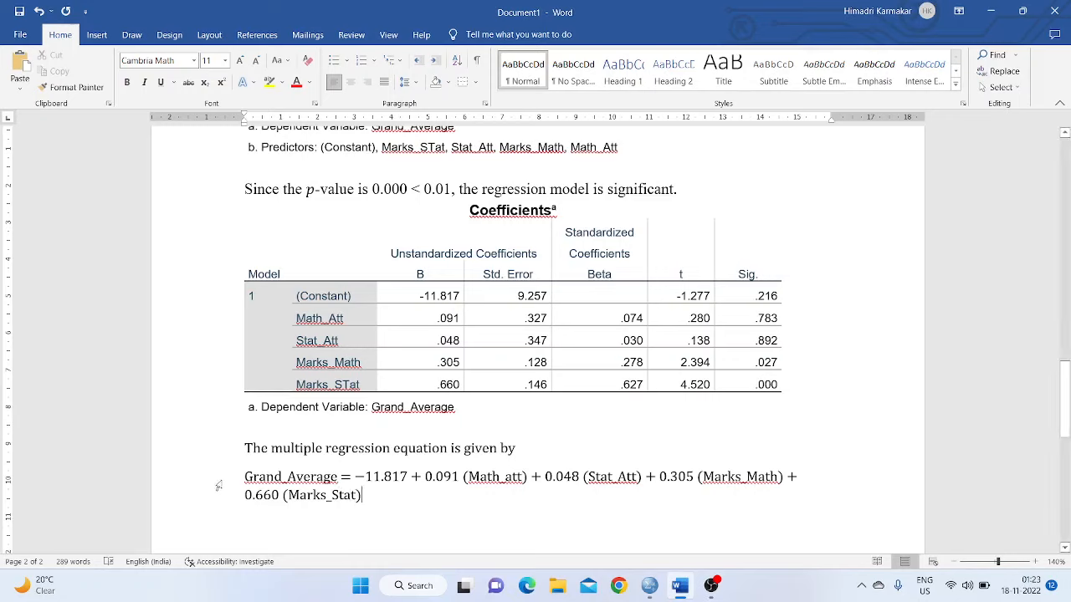
Reduce the font size of the whole regression equation to 9
drag(245, 479, 376, 497)
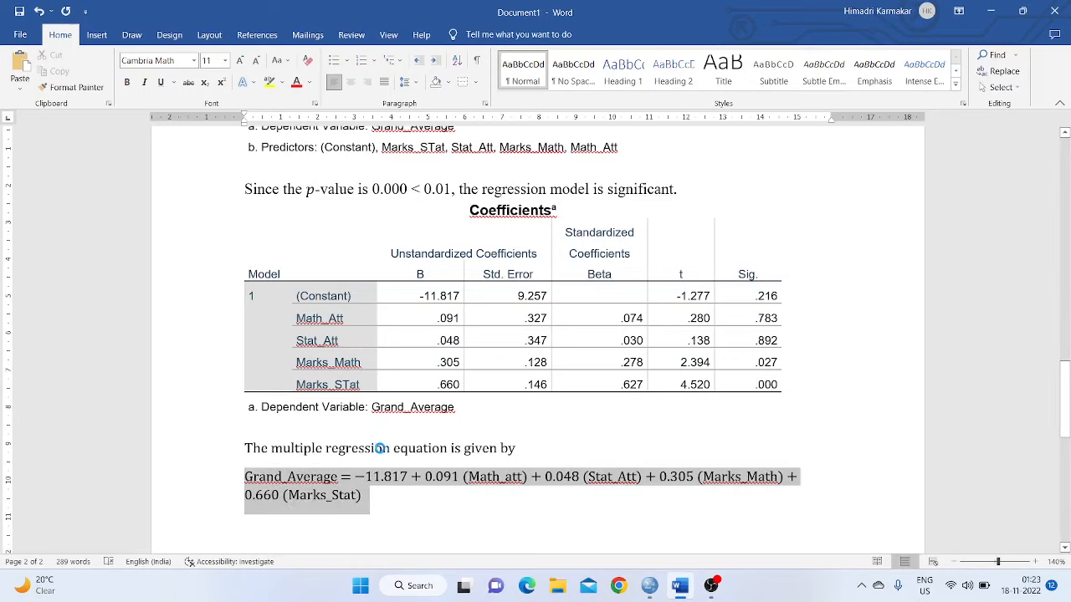
click(257, 62)
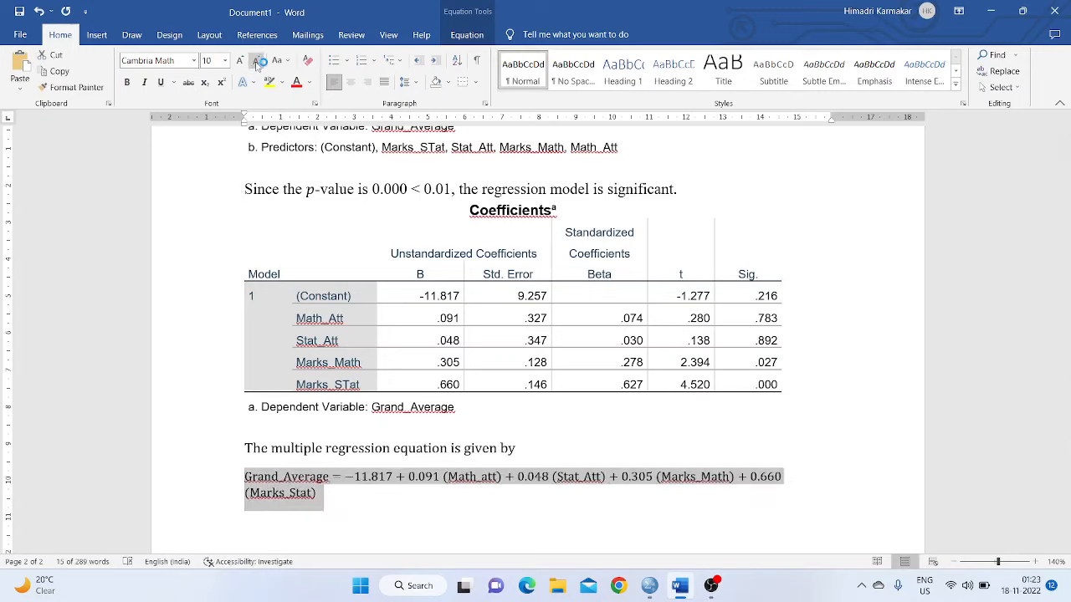
click(256, 62)
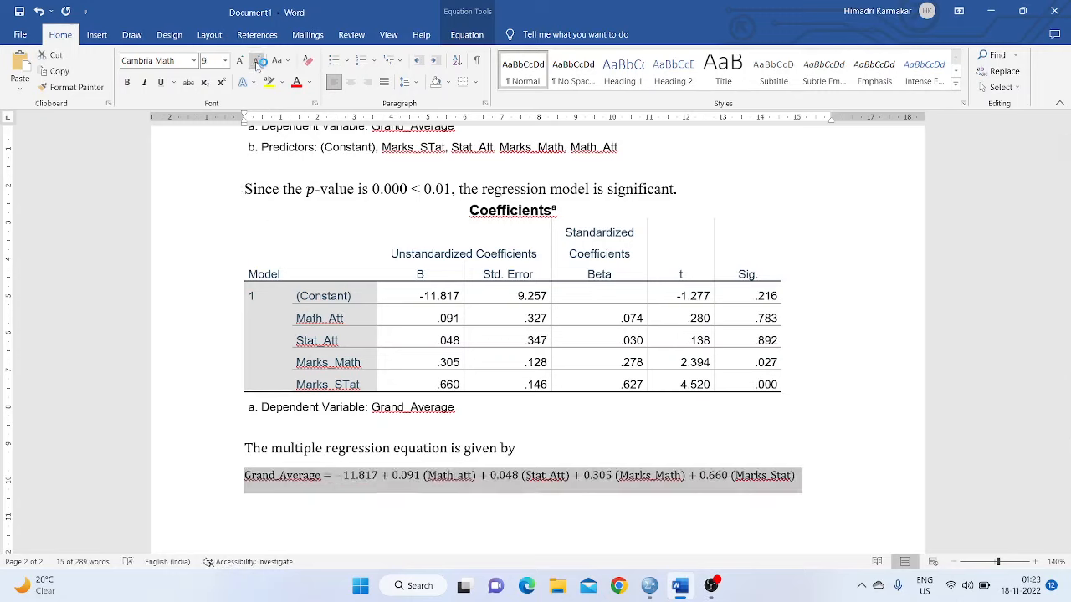
click(352, 505)
click(480, 514)
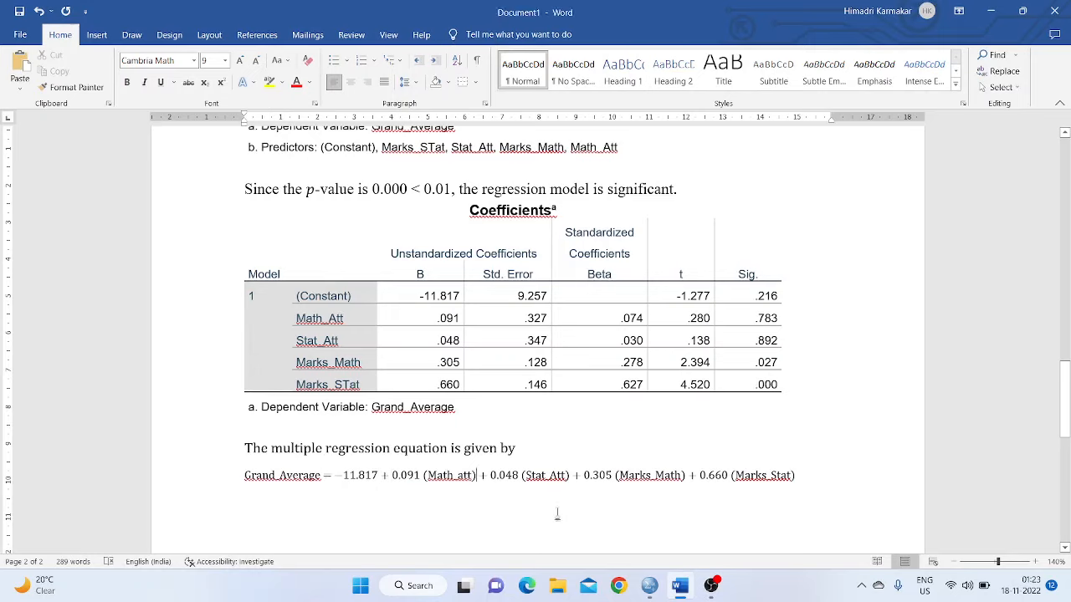
Add the symbol "(w)" directly after Grand_Average in the regression equation
click(322, 475)
text((w)
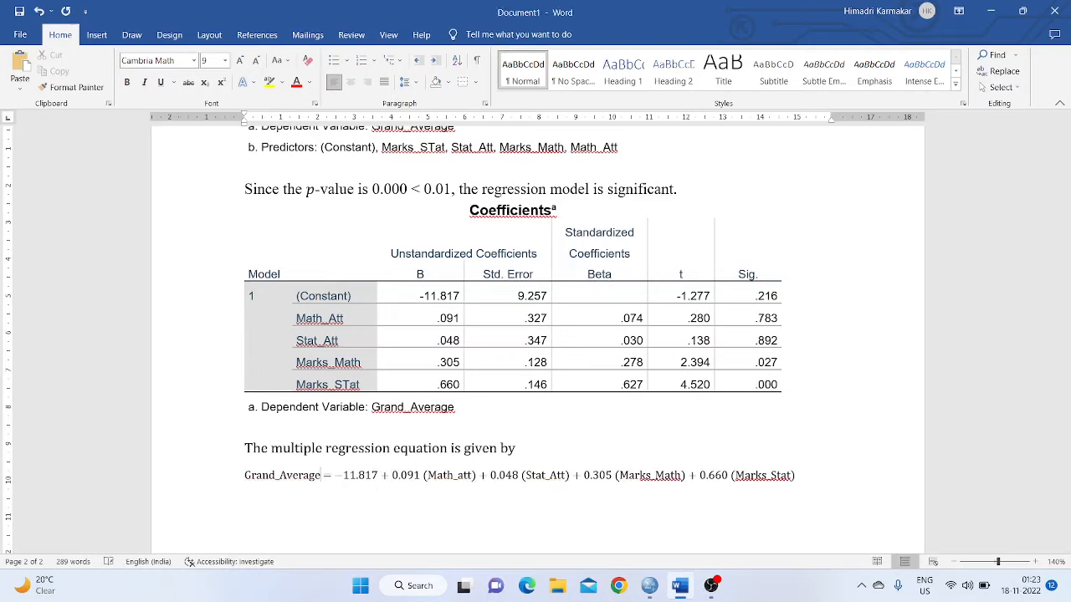
text())
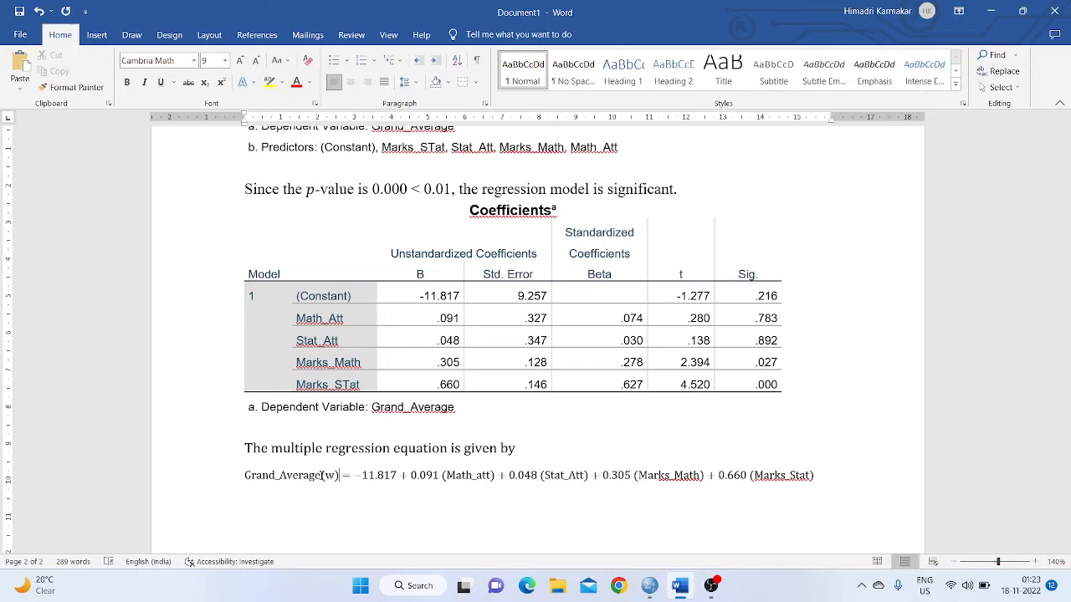
key(Right)
key(Right)
key(Right)
key(Right)
key(Right)
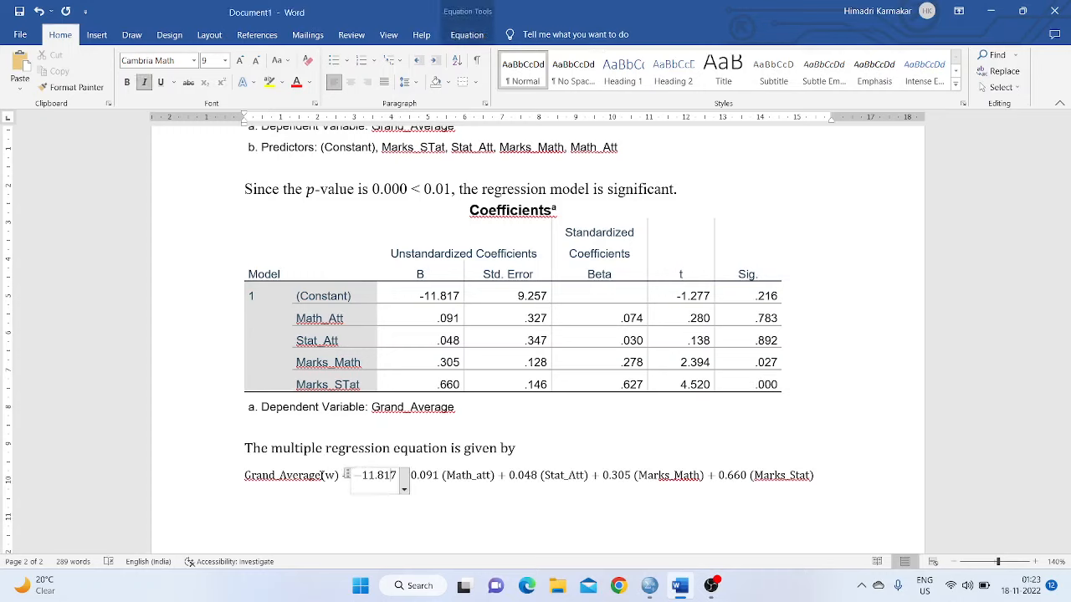
key(Right)
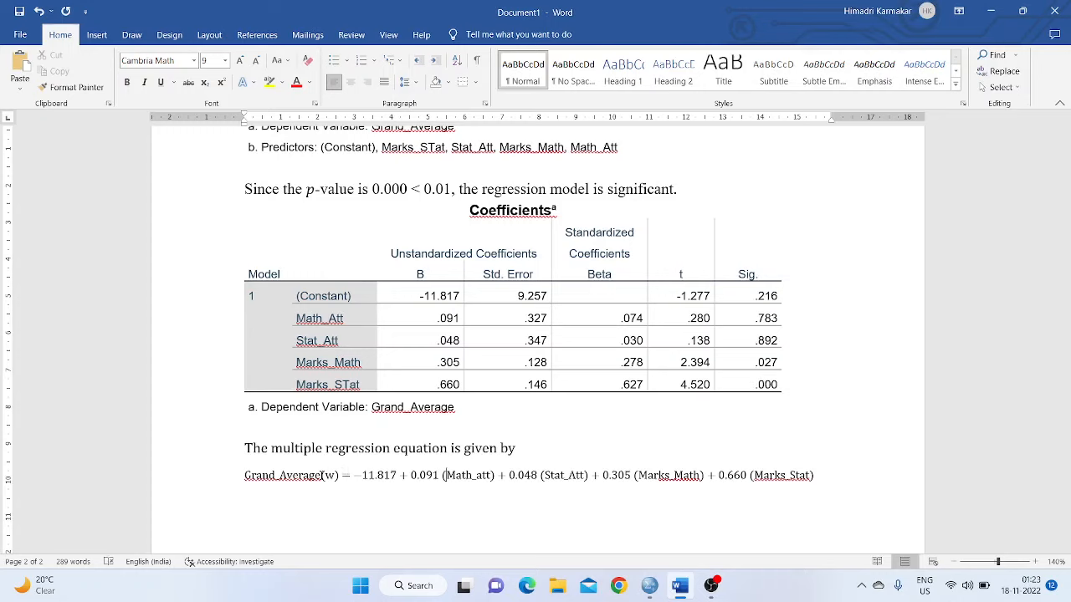
Change the symbol in parentheses after Grand_Average to y
key(Left)
key(Left)
key(Left)
key(Left)
key(Left)
key(Left)
key(Left)
key(Left)
key(Left)
key(Left)
key(Left)
key(Left)
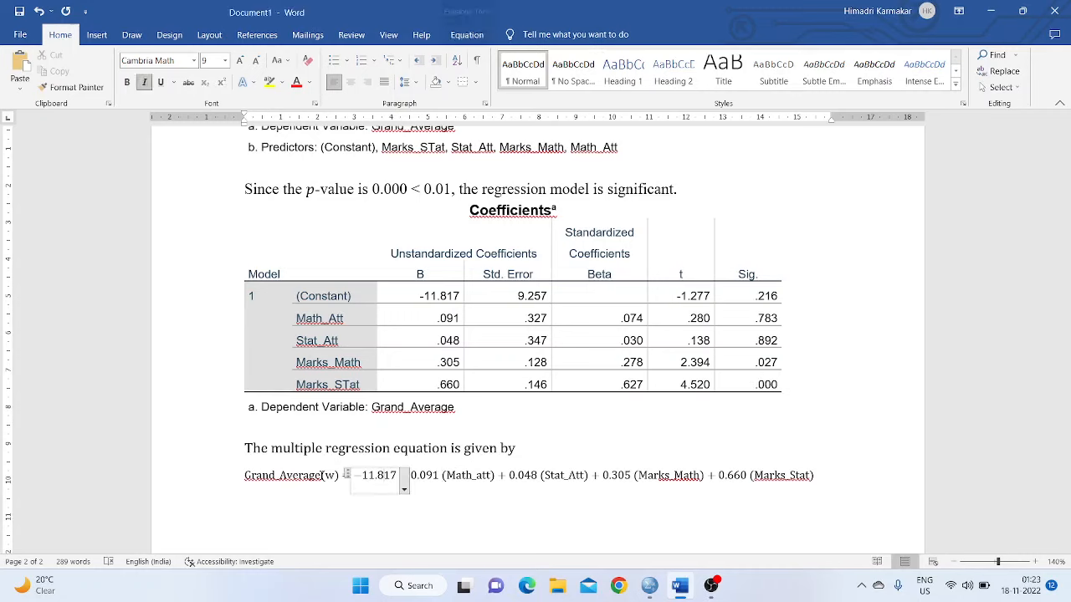
double_click(332, 475)
text(y)
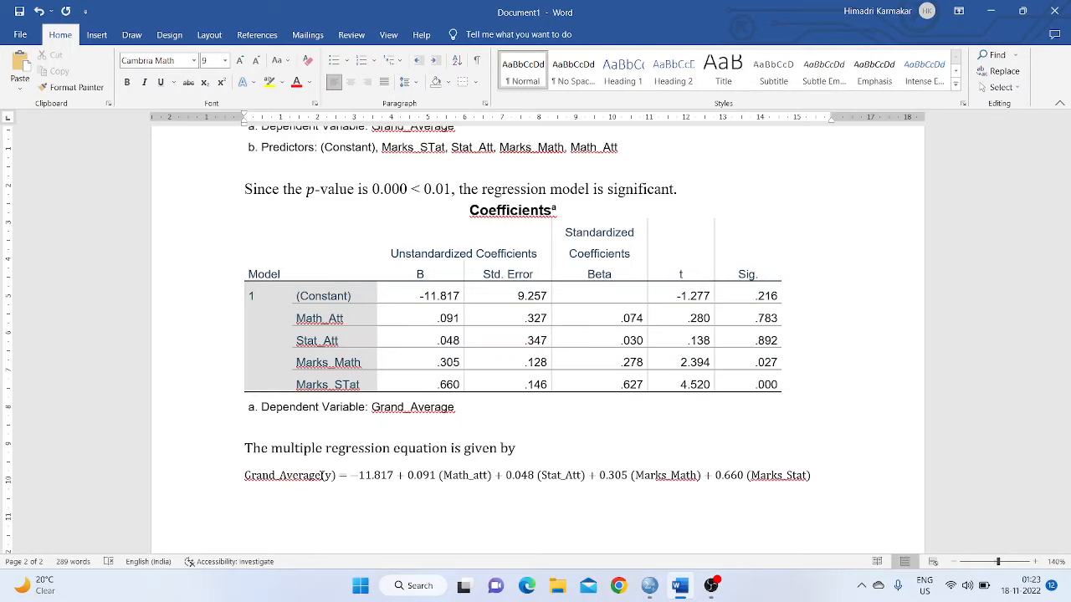
key(Right)
key(Right)
key(Right)
key(Right)
key(Right)
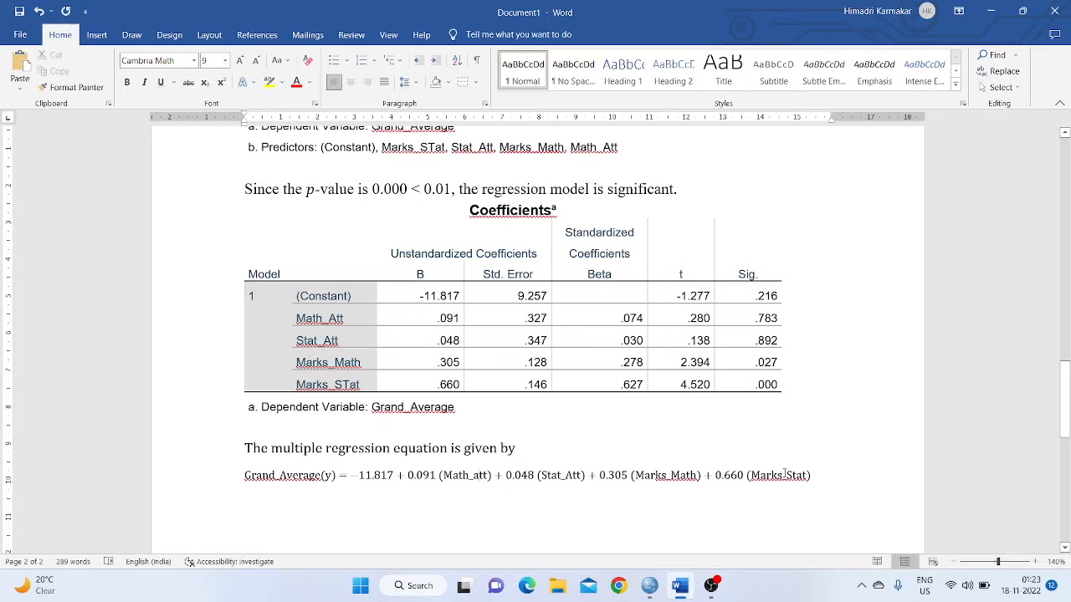
Start a second equation below the regression equation reading "y = −11.817 + 0.091x₁ +", with the 1 as a subscript
key(Return)
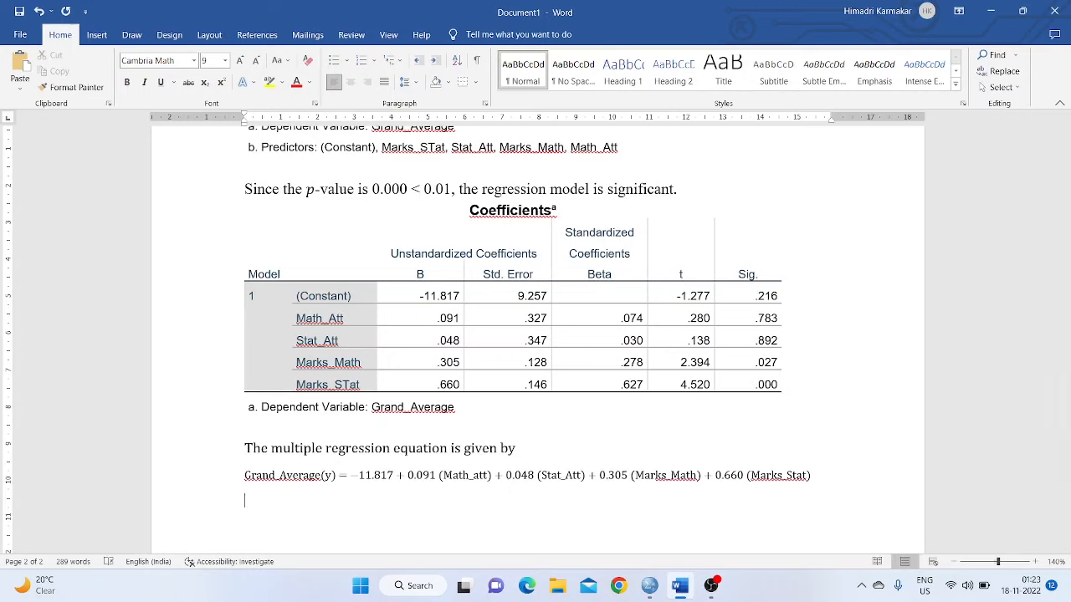
key(alt+equal)
text(y)
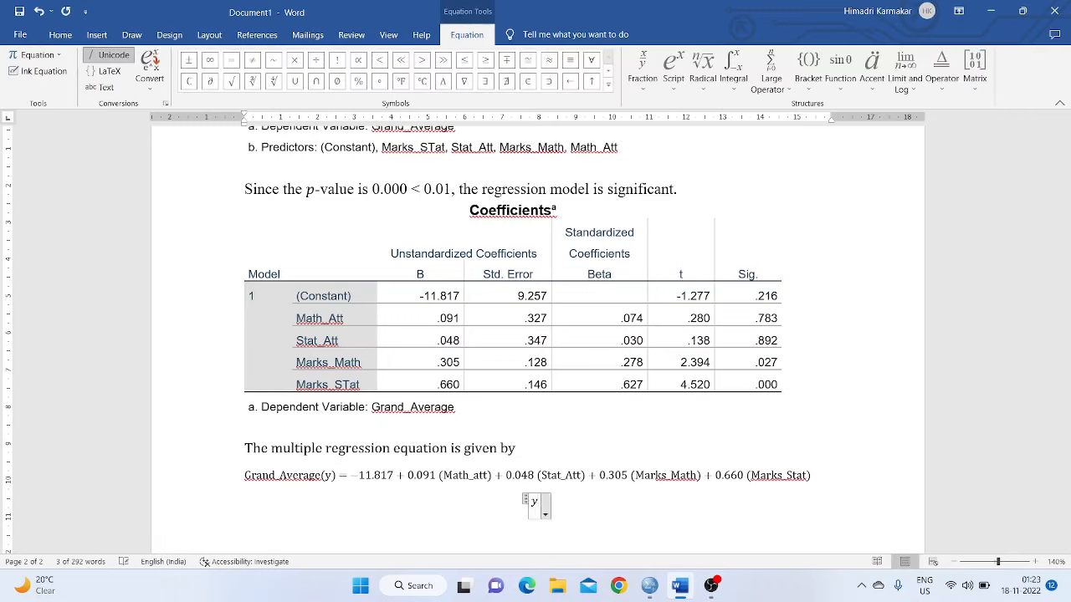
text(=-11.8)
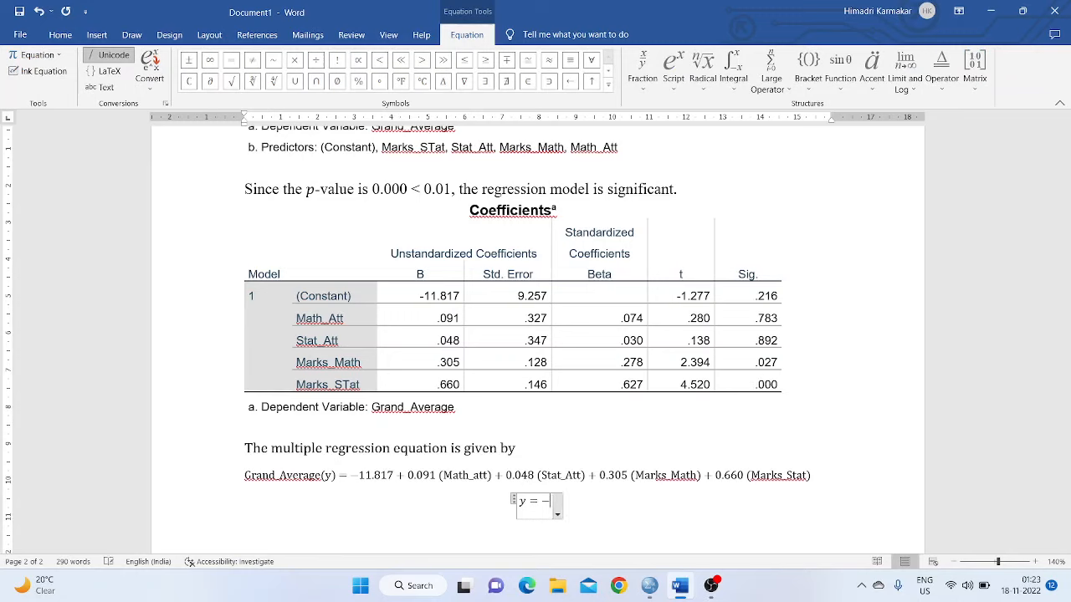
text(17+0)
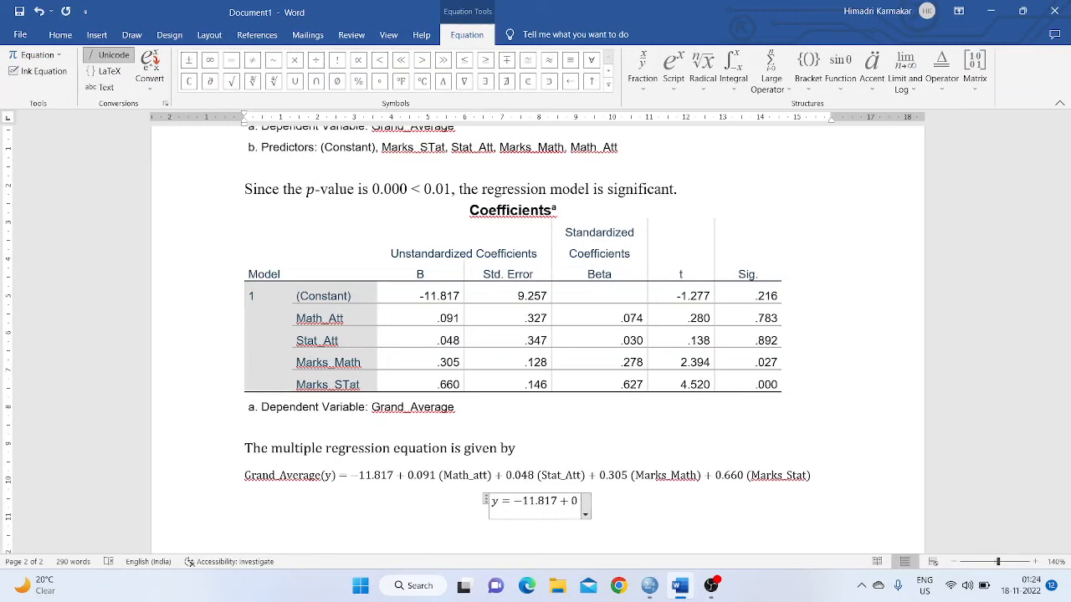
text(.091)
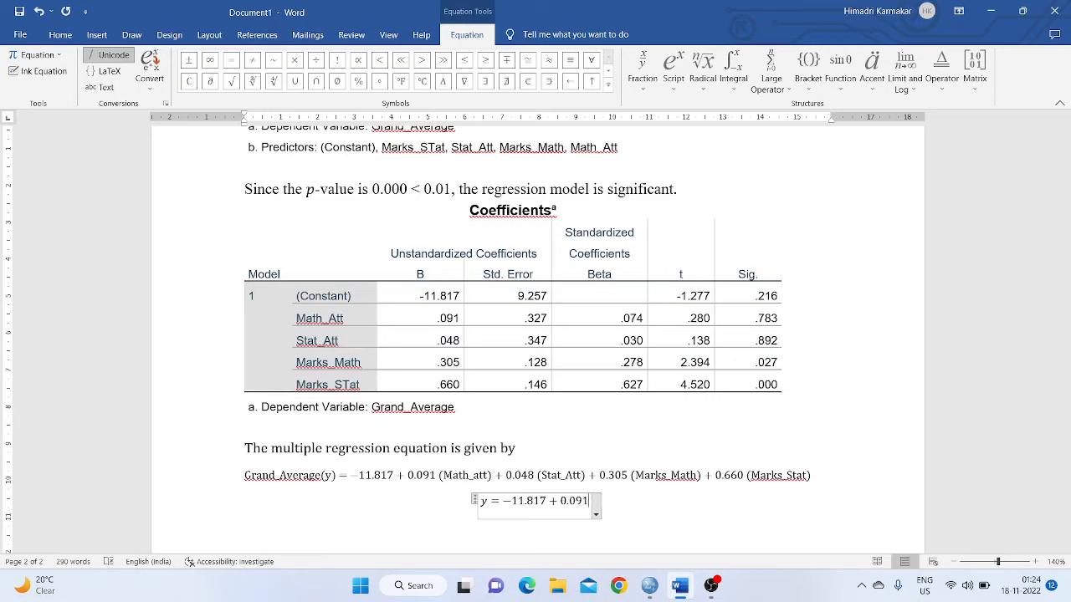
text(x_1+)
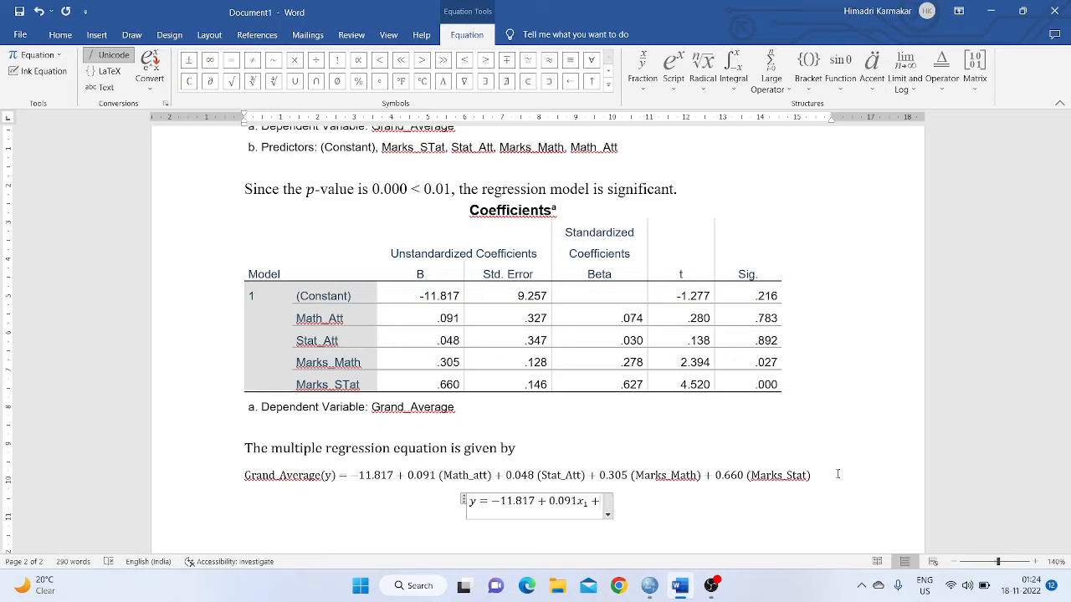
Complete the y equation with the terms "0.048x₂ + 0.305x₃ + 0.660x₄", using subscript indices
text(0.048)
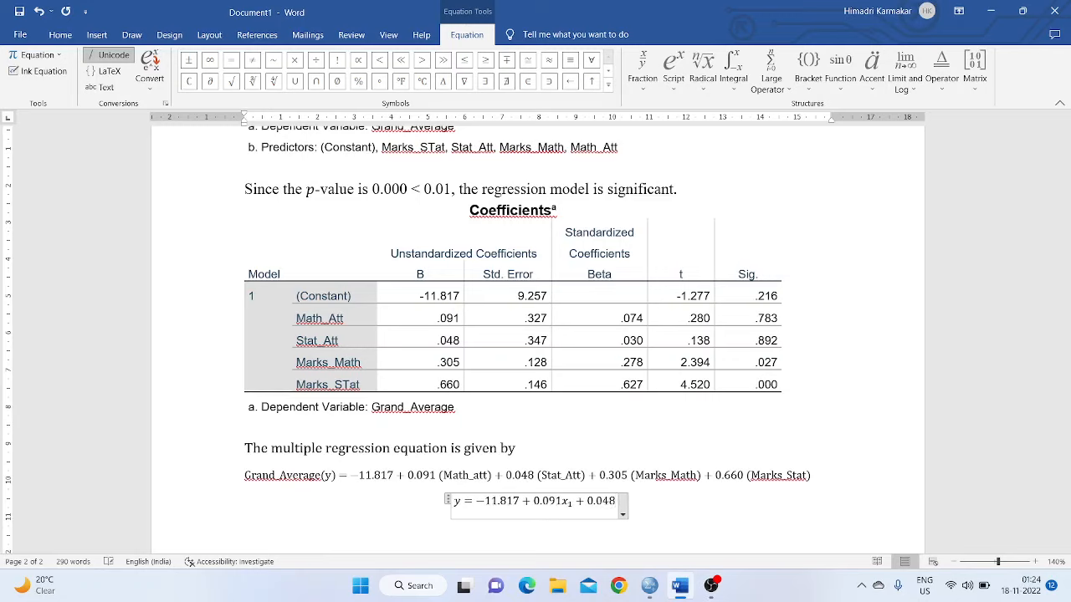
text(x_)
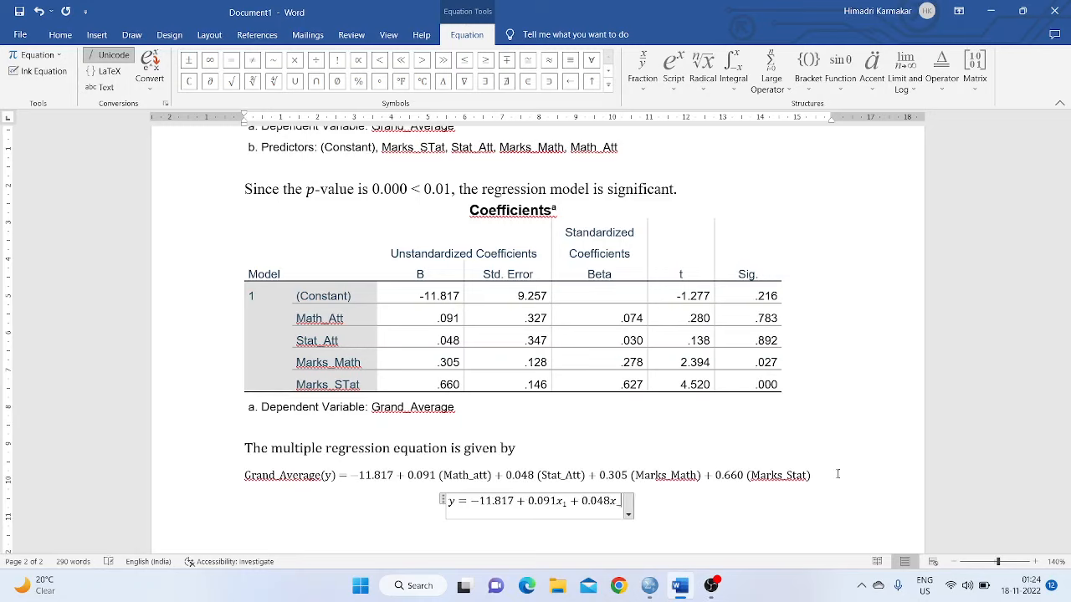
text(2+)
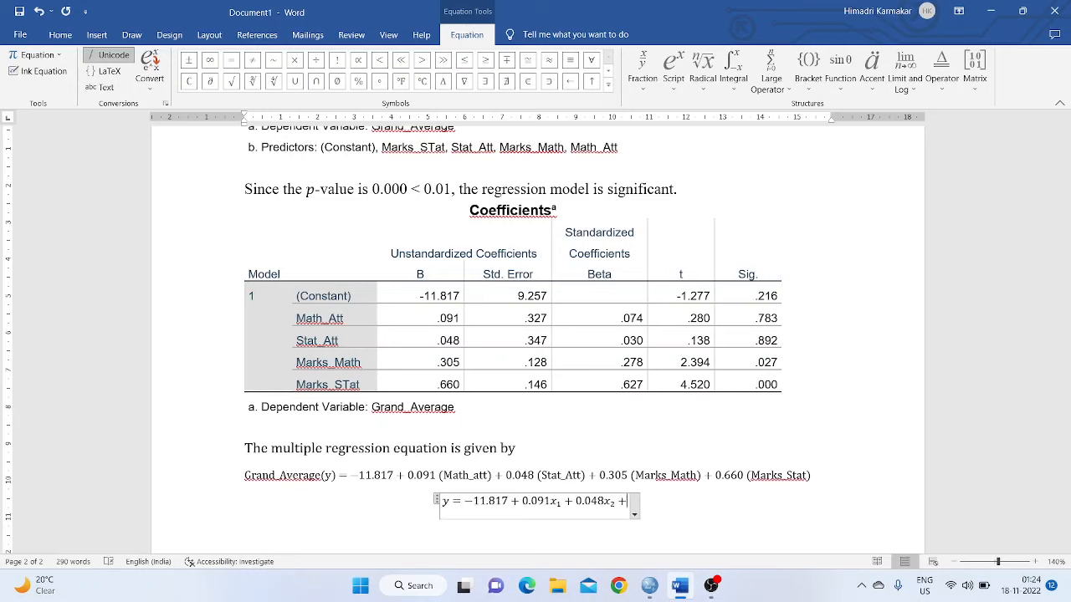
text(0.)
text(3)
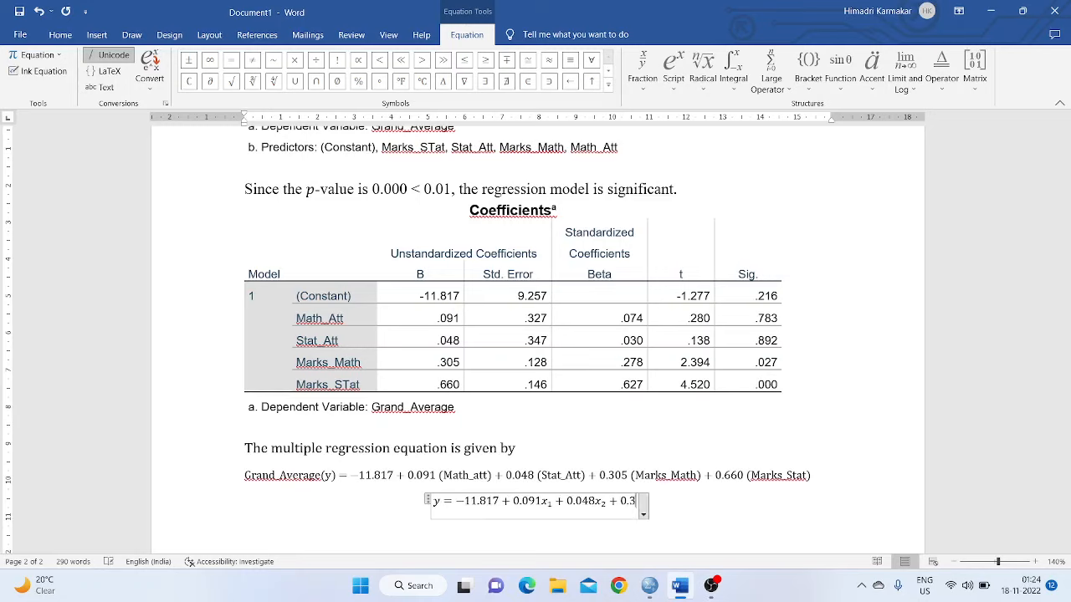
text(05x)
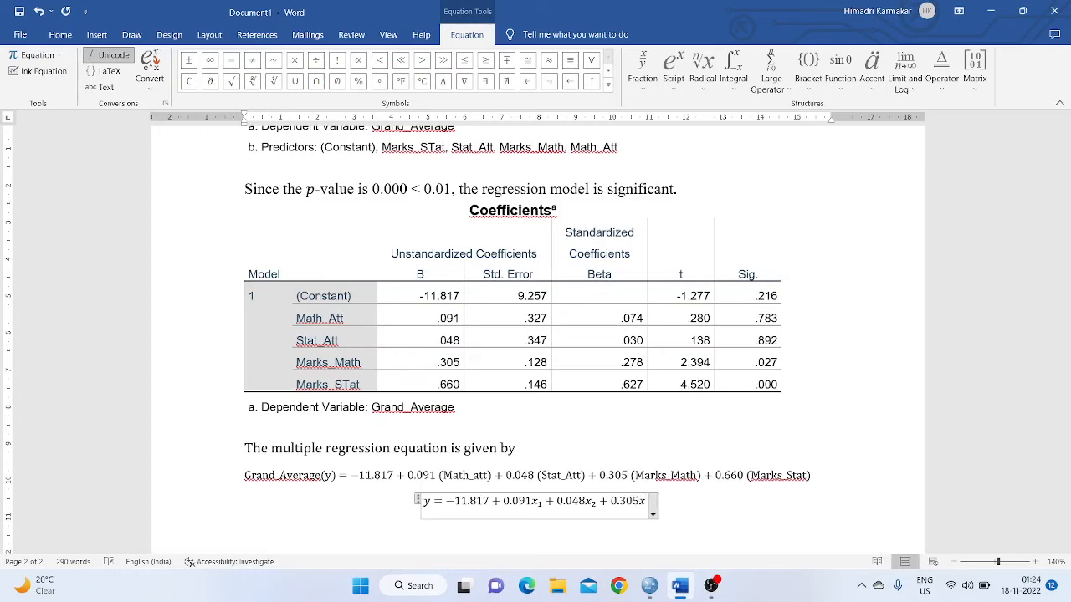
text(_3+)
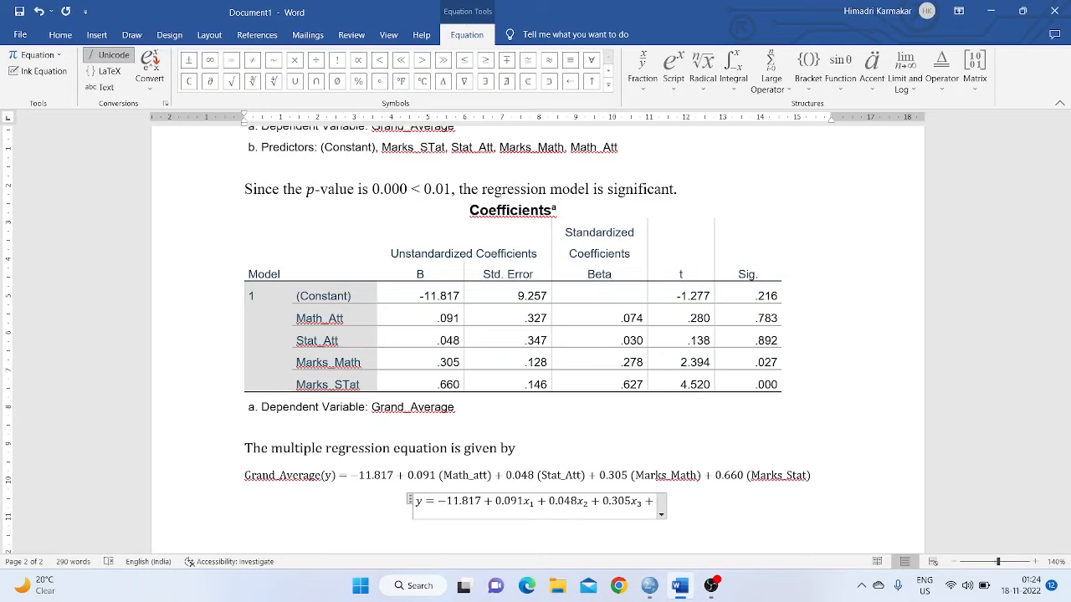
text(0.660)
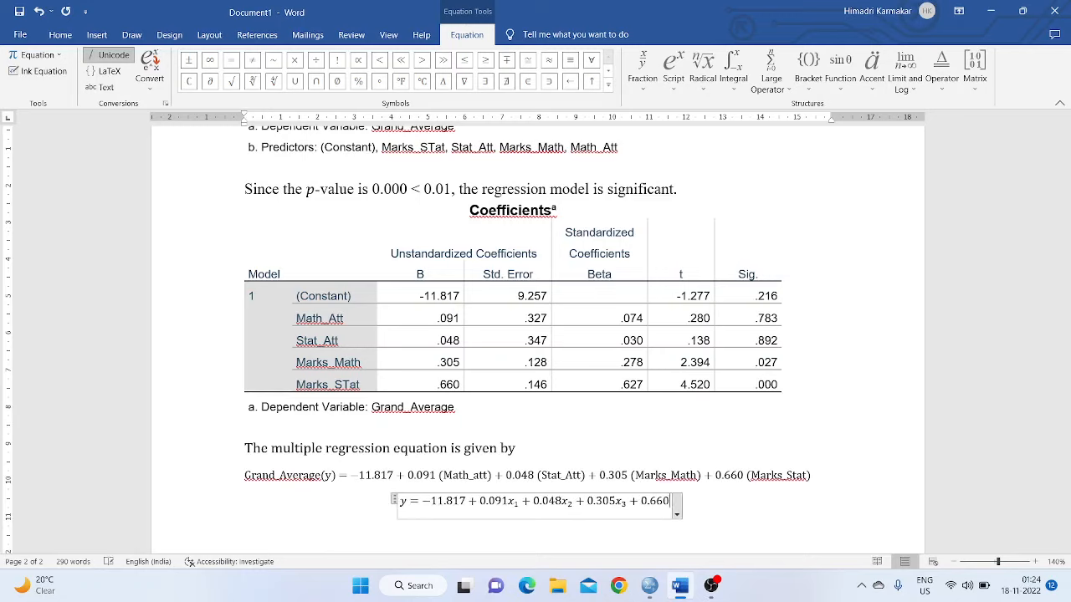
text(x_4)
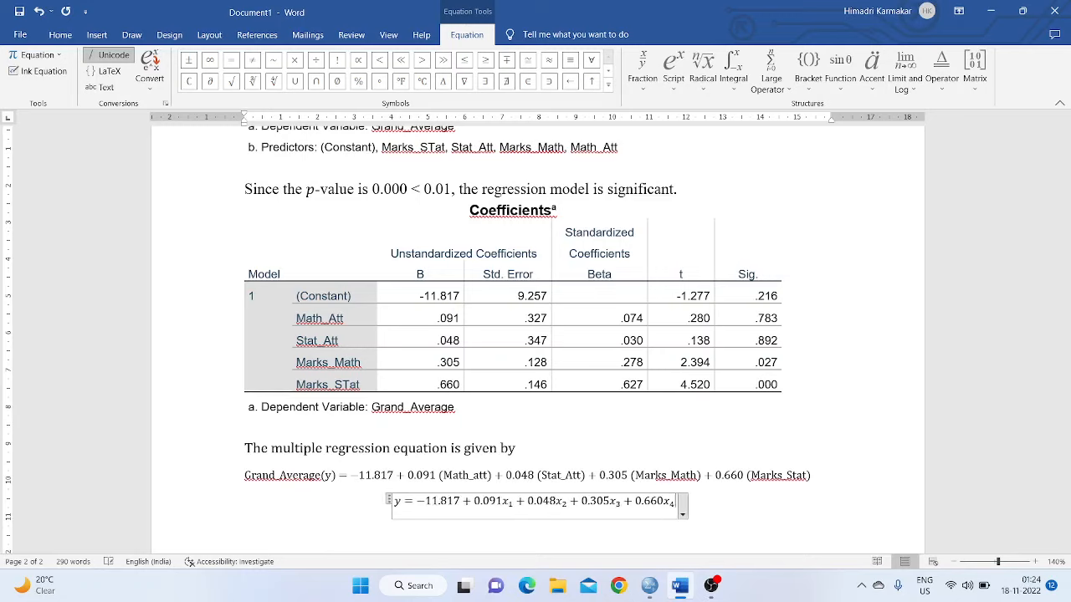
click(785, 535)
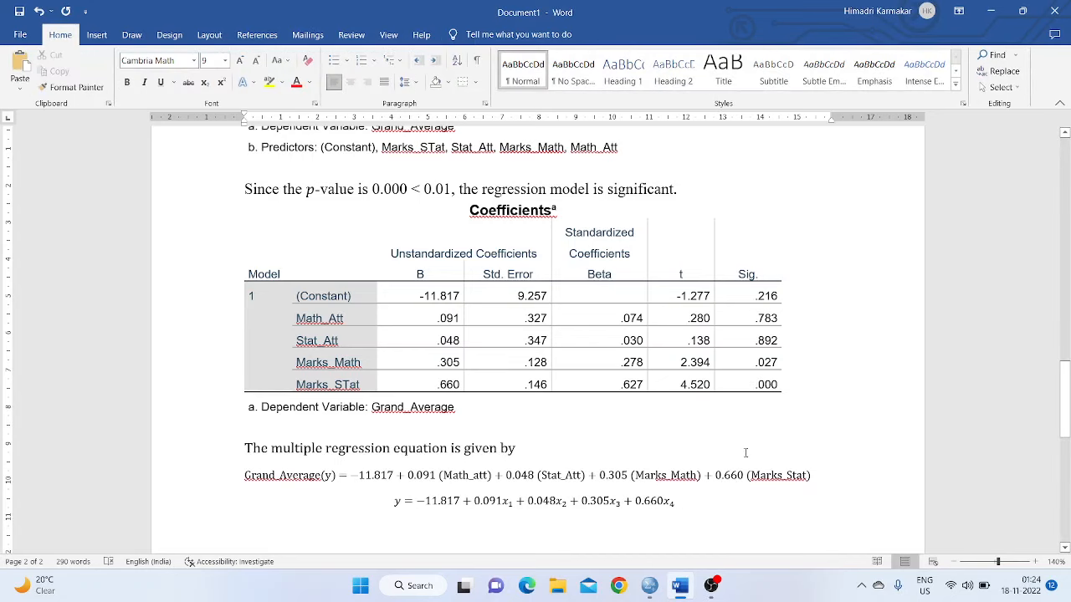
Review the written report from the regression equations back up to the correlation analysis at its start
scroll(691, 454, up, 3)
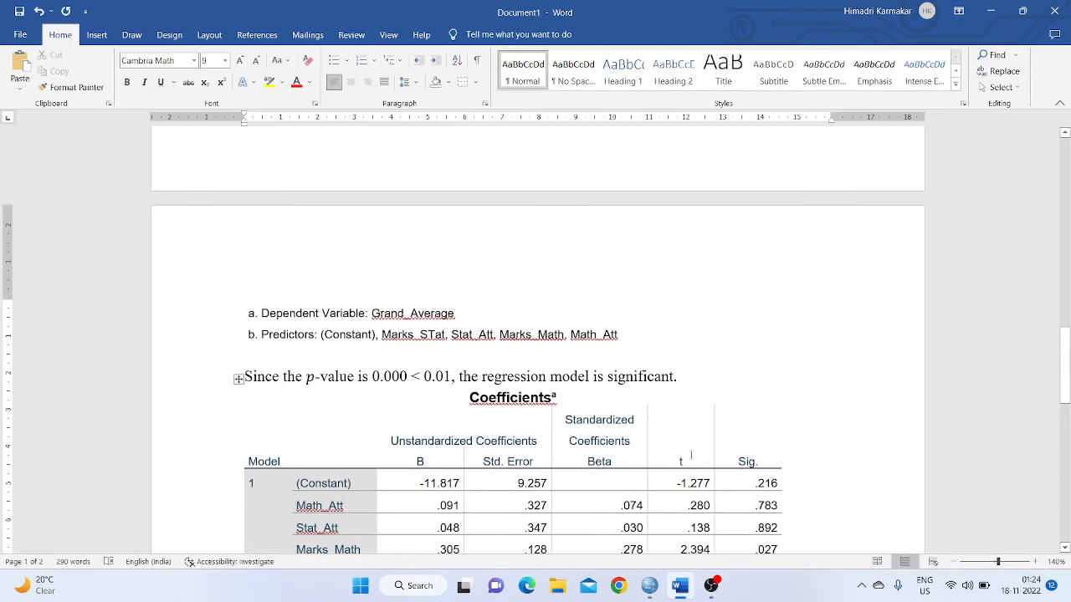
scroll(691, 455, up, 9)
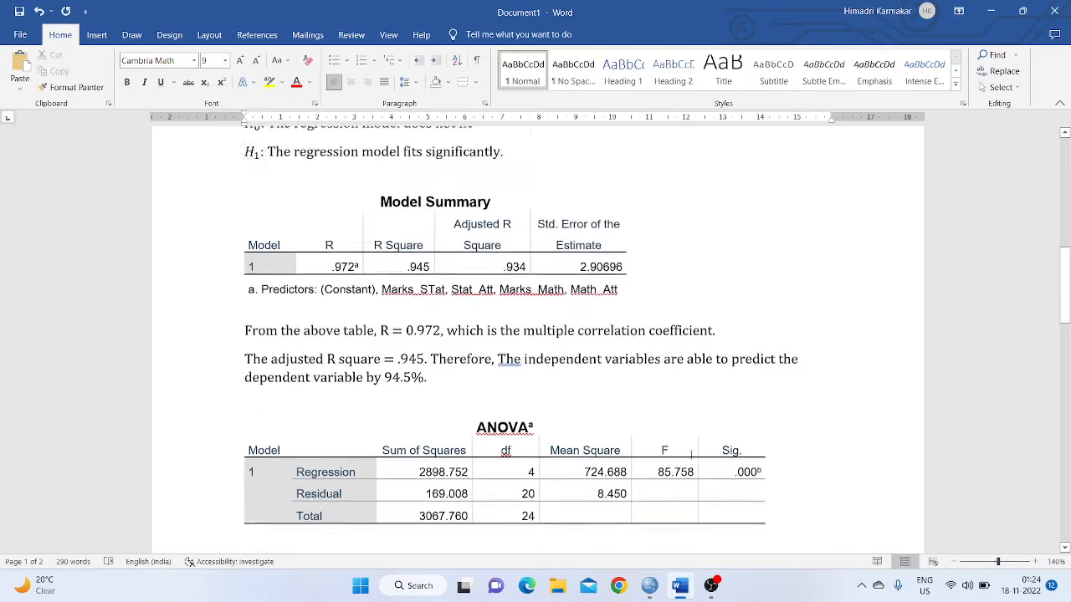
scroll(691, 455, up, 5)
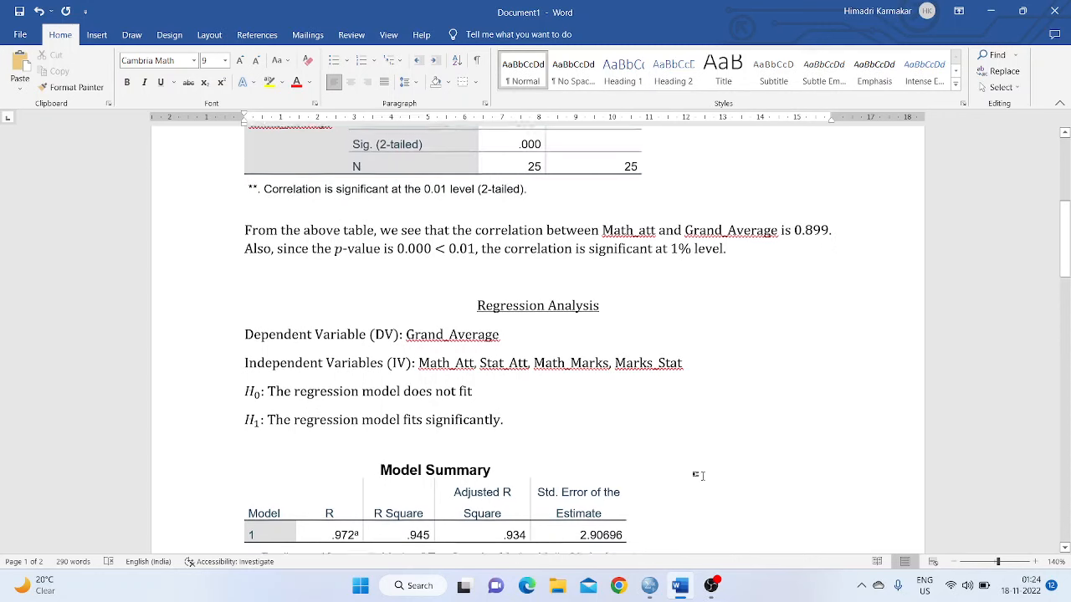
scroll(674, 413, up, 6)
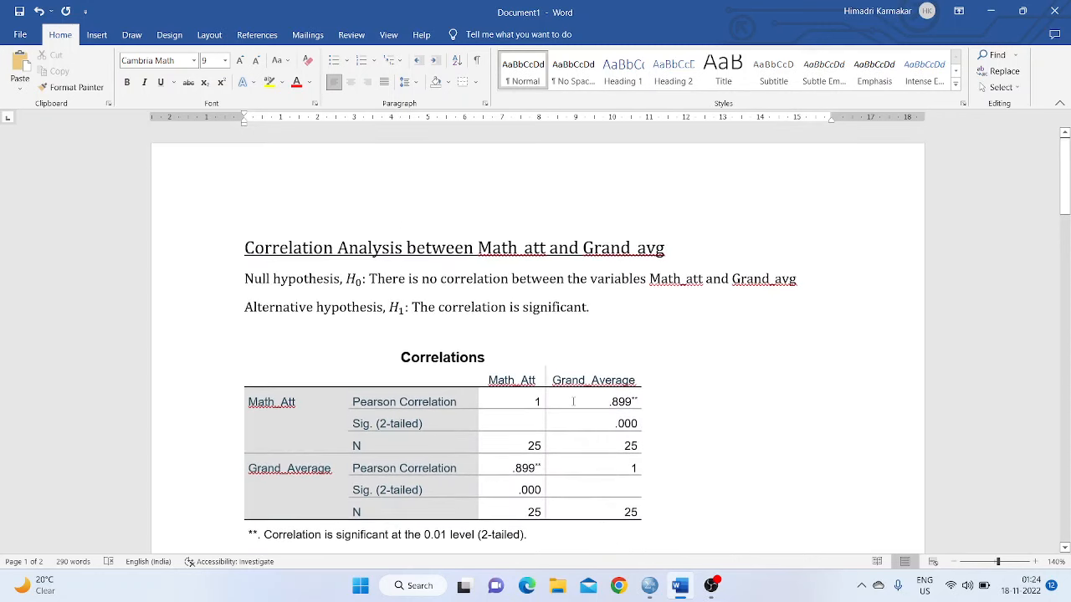
scroll(575, 418, down, 5)
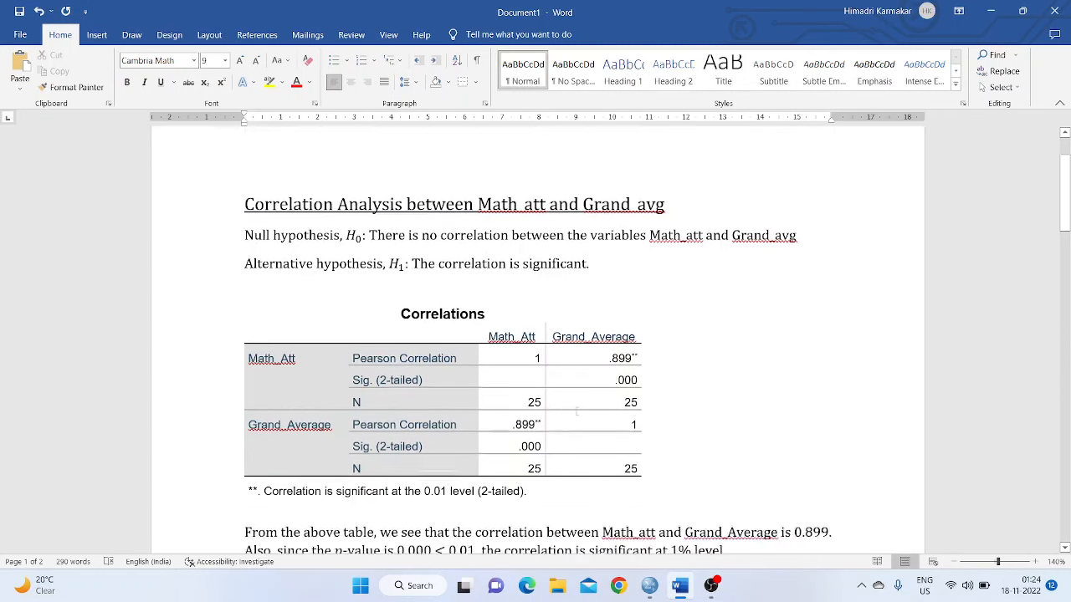